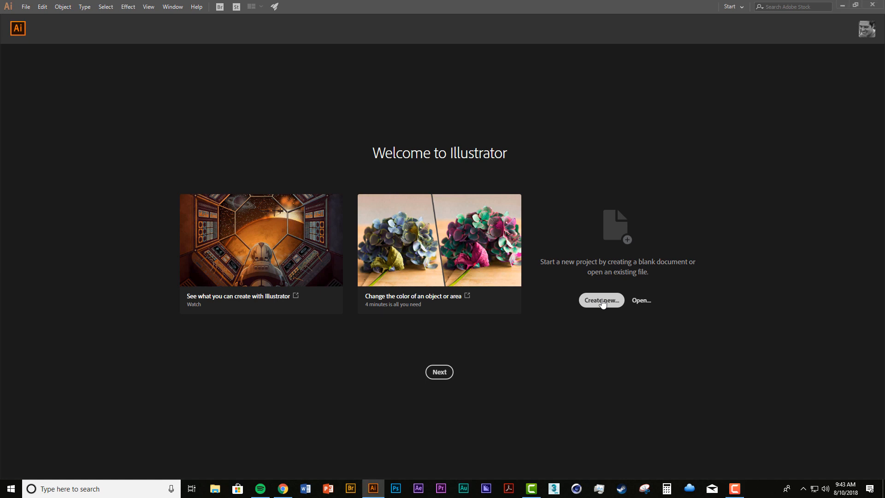
# Step: Create a new landscape document from the Film & Video preset HDV/HDTV 1080, 1920 x 1080 px
pyautogui.hotkey('ctrl', 'n')
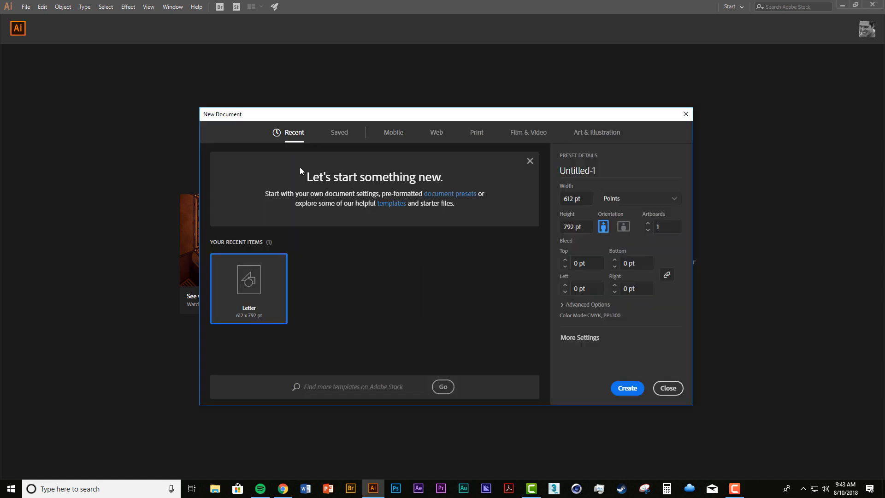
pyautogui.click(537, 135)
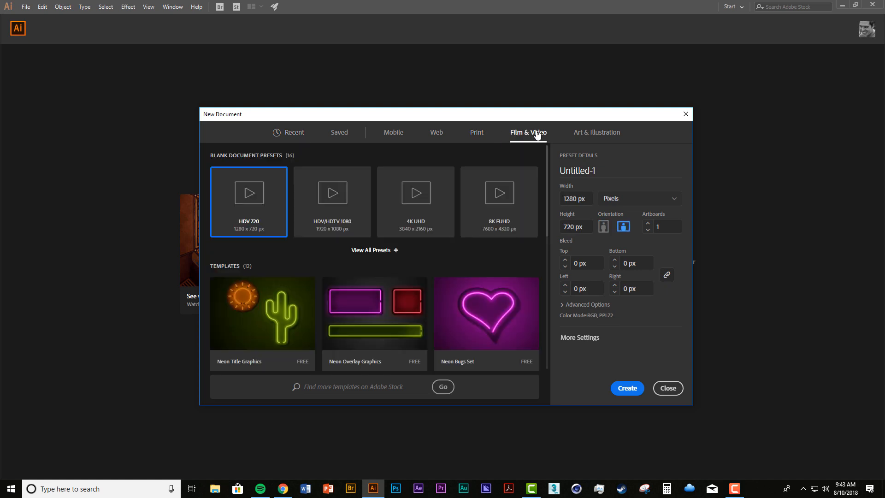
pyautogui.click(330, 196)
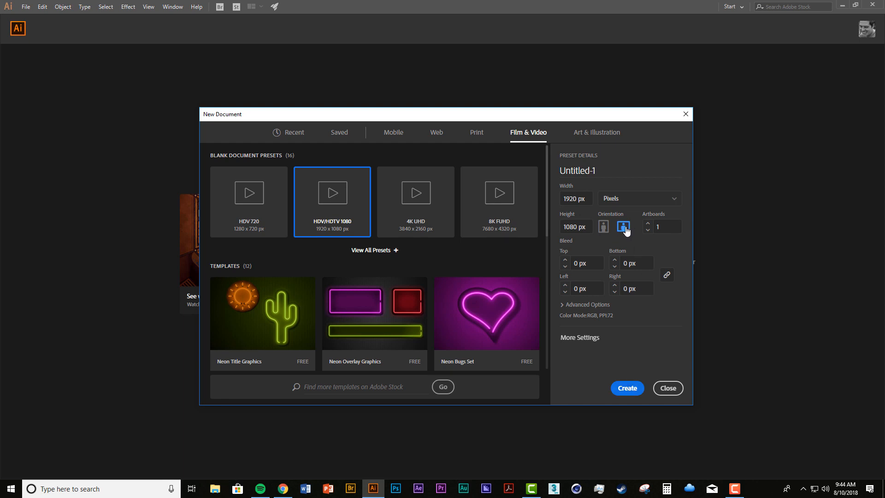
pyautogui.click(629, 388)
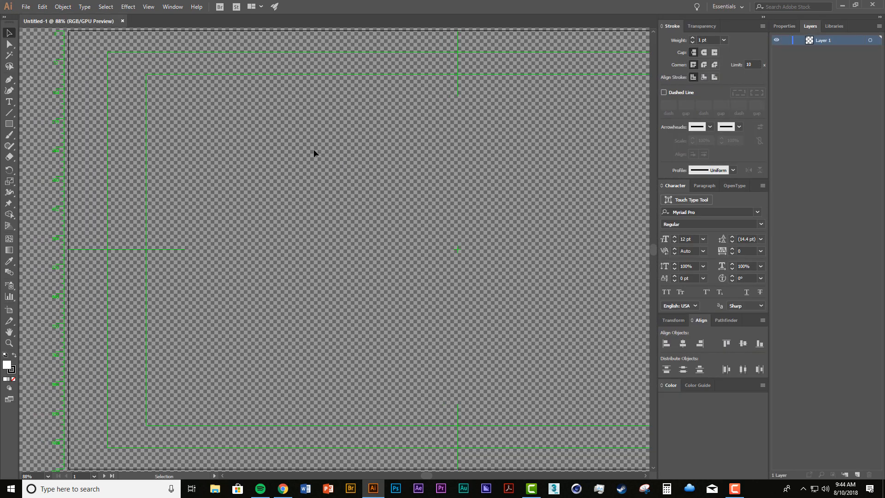
# Step: Hide the transparency grid and the video rulers around the artboard
pyautogui.hotkey('ctrl', '-')
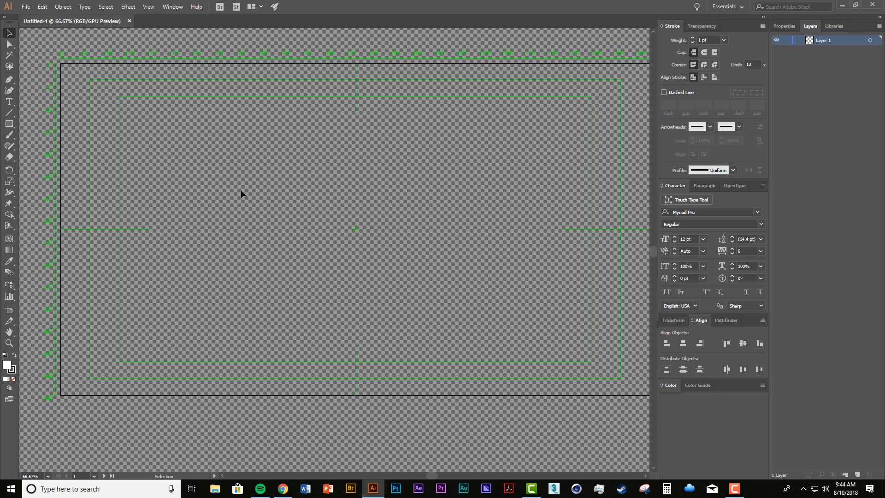
pyautogui.hotkey('ctrl', '0')
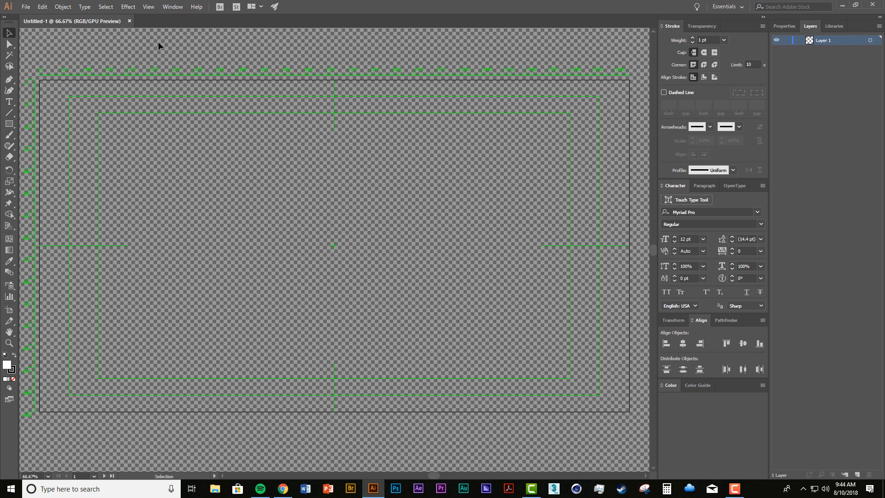
pyautogui.click(147, 8)
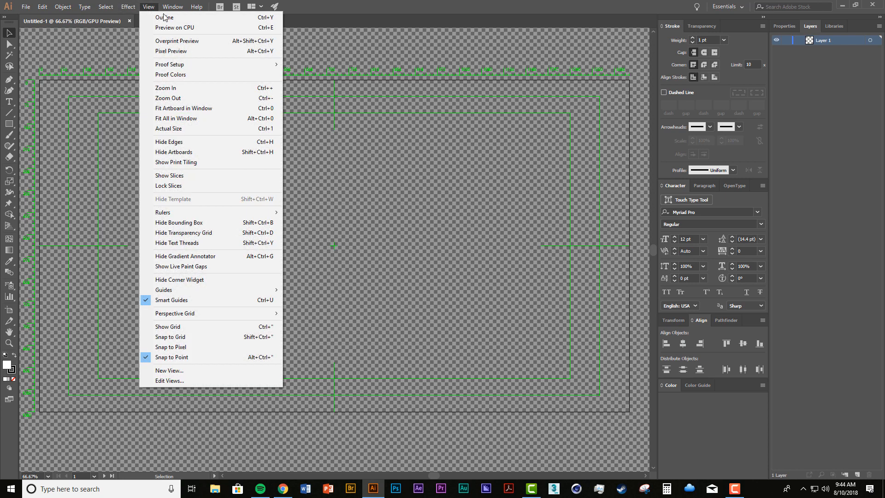
pyautogui.click(222, 233)
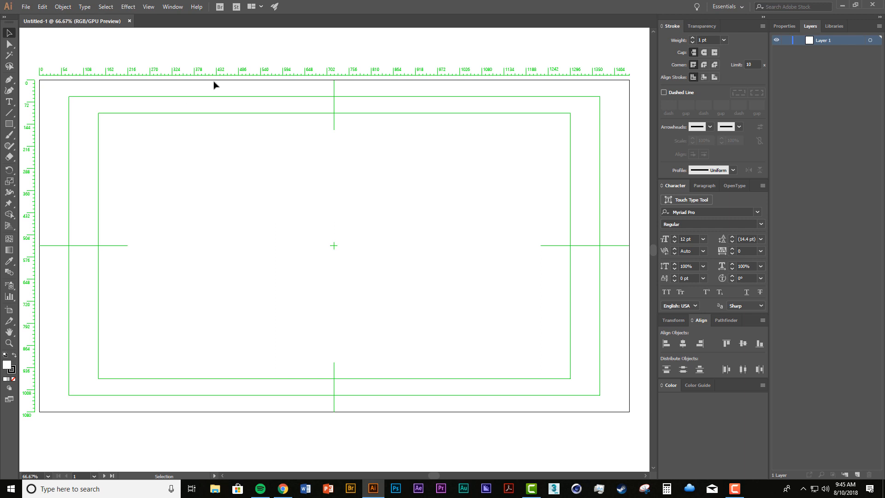
pyautogui.click(149, 7)
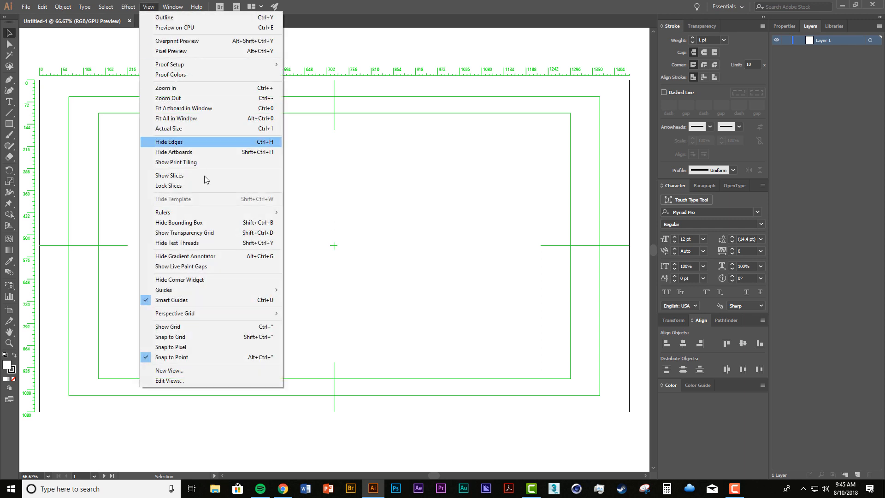
pyautogui.moveTo(220, 212)
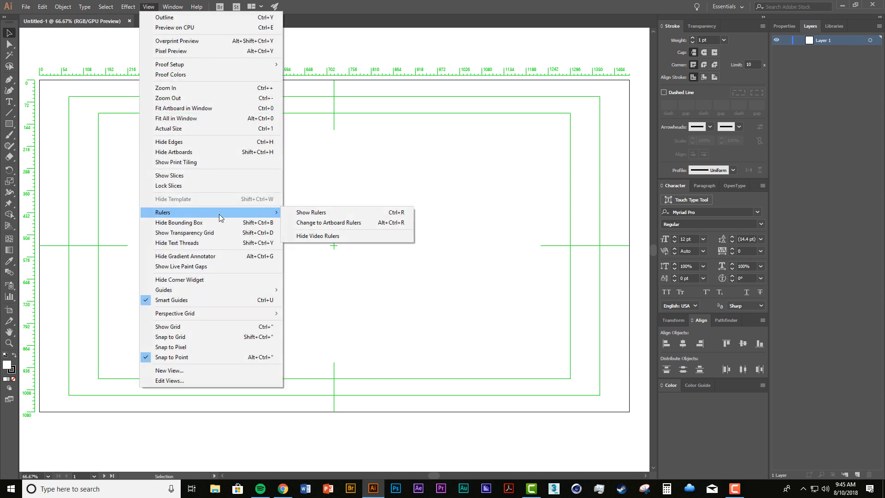
pyautogui.click(349, 235)
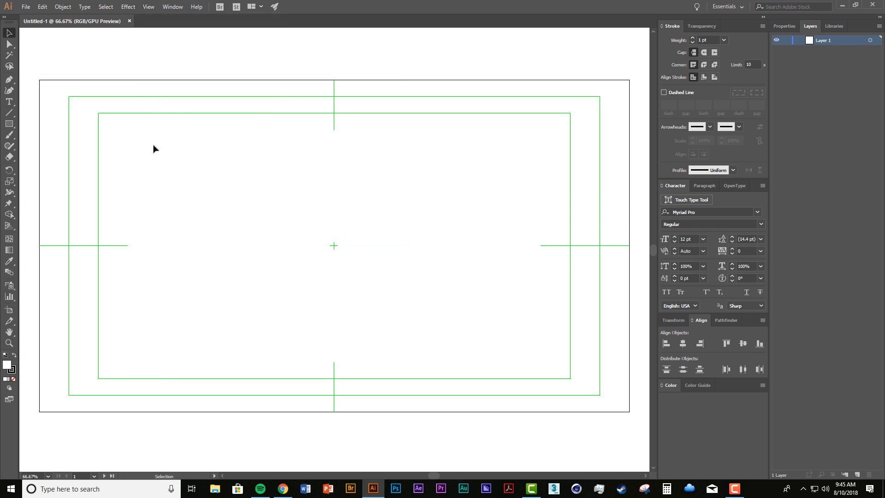
# Step: Place the high+point+logo file from Desktop > AE_Bootcamp > Class 1 - Logo Reveal on the artboard as a linked image
pyautogui.click(27, 7)
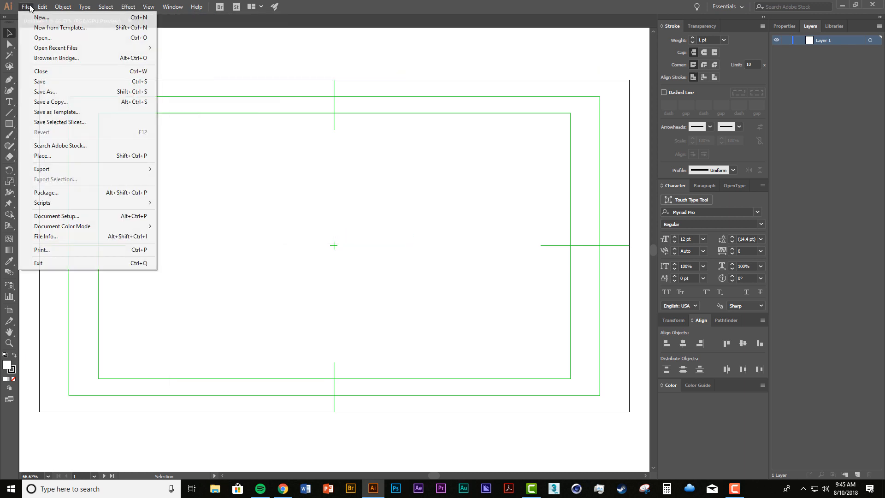
pyautogui.click(75, 156)
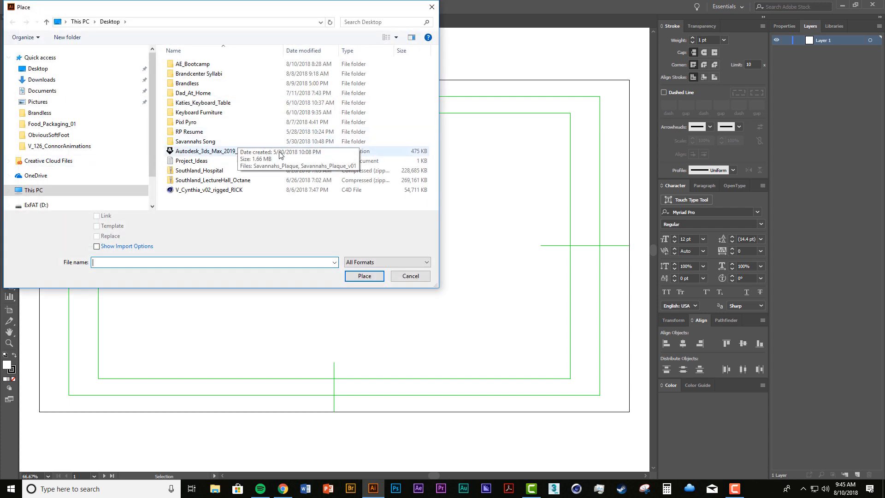
pyautogui.click(69, 69)
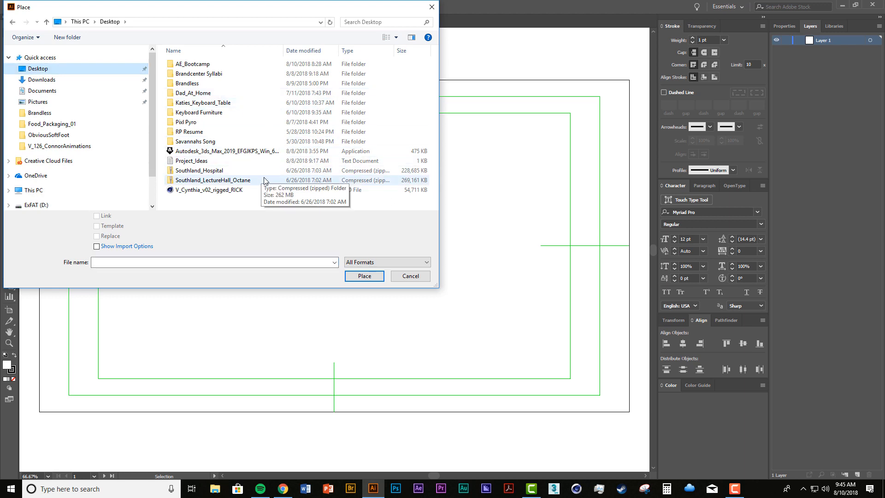
pyautogui.doubleClick(213, 68)
pyautogui.doubleClick(197, 65)
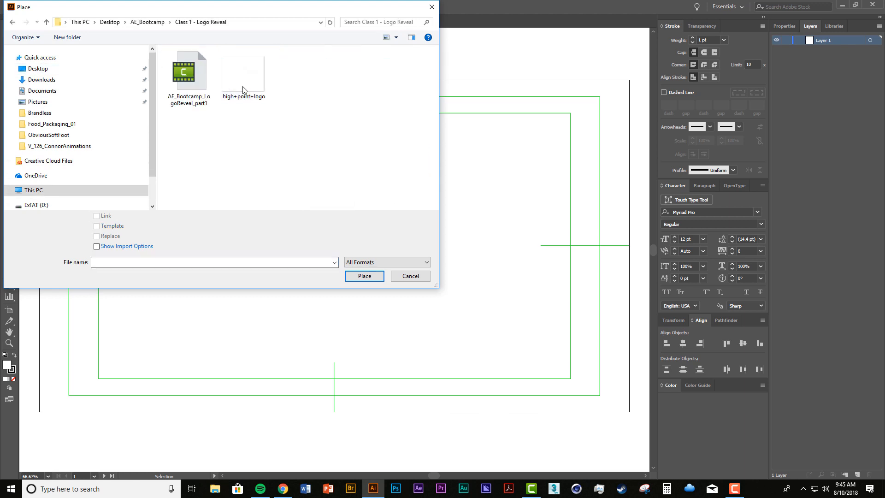
pyautogui.click(236, 92)
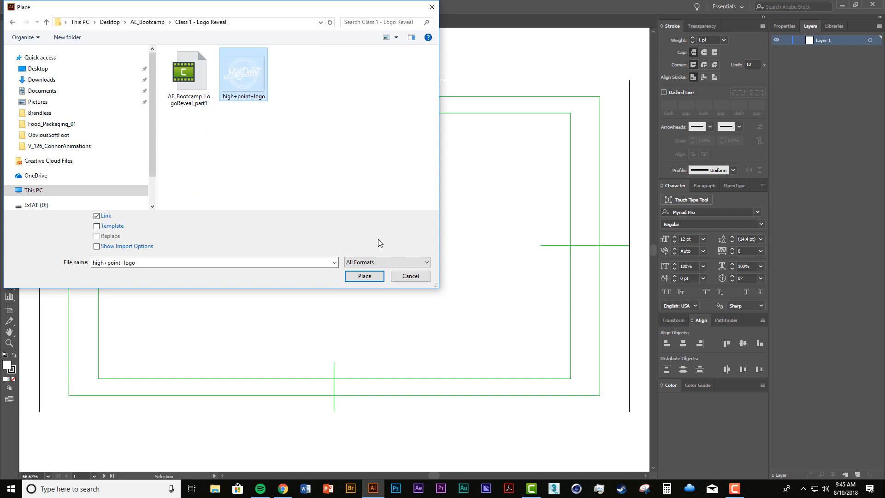
pyautogui.click(364, 276)
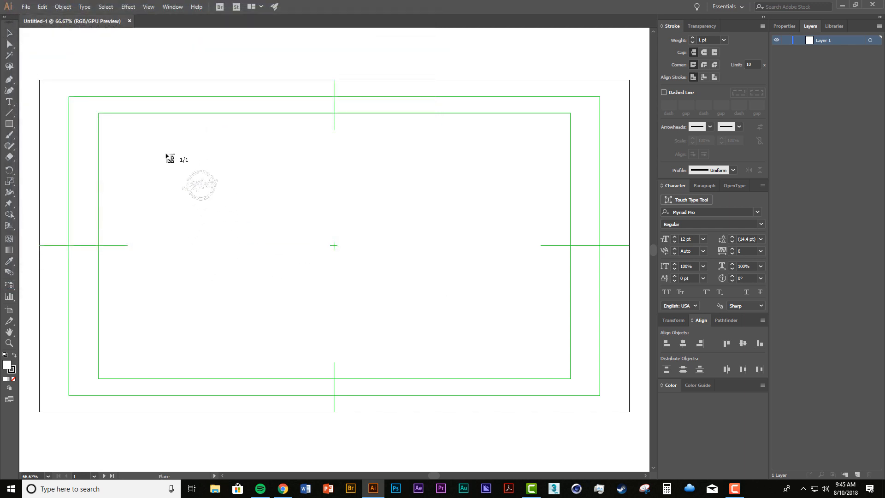
pyautogui.moveTo(166, 155)
pyautogui.mouseDown()
pyautogui.moveTo(548, 395)
pyautogui.moveTo(397, 318)
pyautogui.moveTo(418, 349)
pyautogui.moveTo(485, 395)
pyautogui.mouseUp()
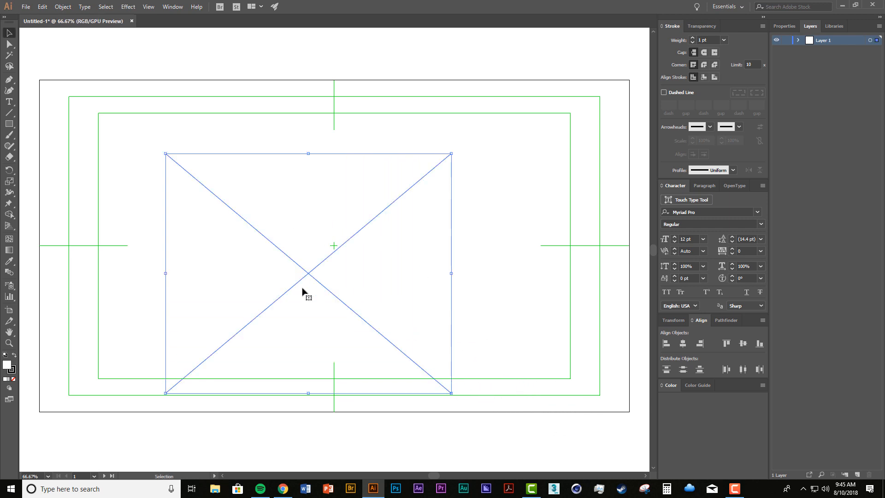
# Step: Center the placed logo on the artboard and show the transparency grid behind it
pyautogui.moveTo(322, 292); pyautogui.dragTo(323, 244)
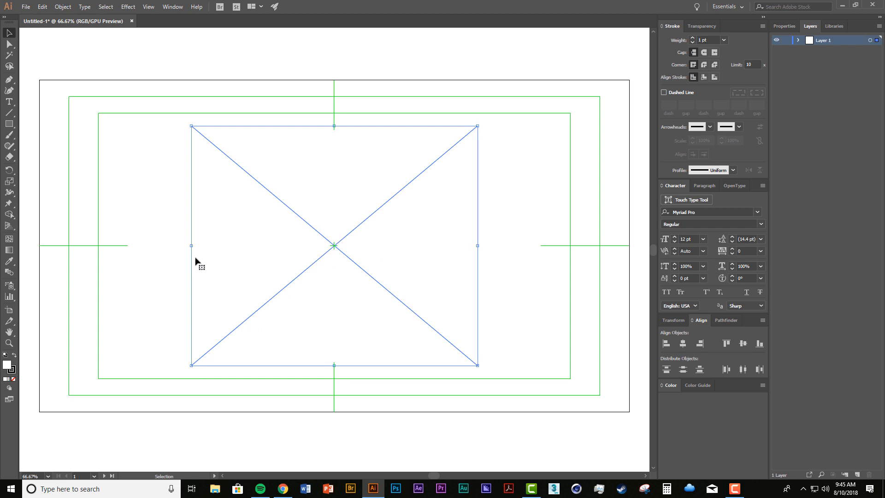
pyautogui.click(148, 226)
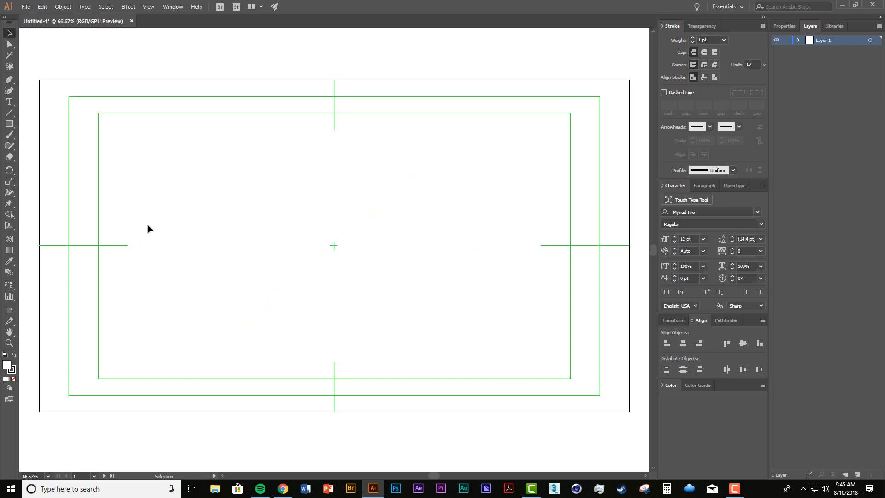
pyautogui.click(148, 6)
pyautogui.click(217, 233)
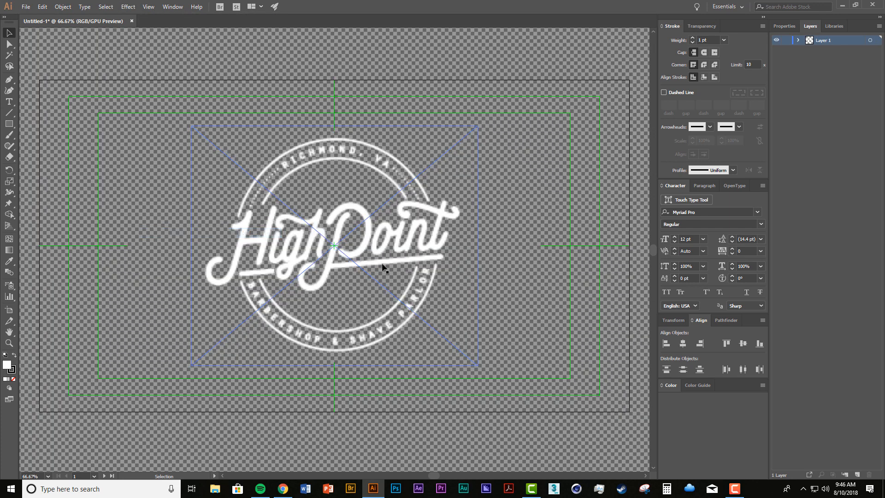
# Step: Scale the logo down proportionally around its center to about 842 x 706 px and deselect it
pyautogui.click(372, 242)
pyautogui.moveTo(477, 365)
pyautogui.mouseDown()
pyautogui.moveTo(456, 347)
pyautogui.moveTo(464, 355)
pyautogui.mouseUp()
pyautogui.click(485, 340)
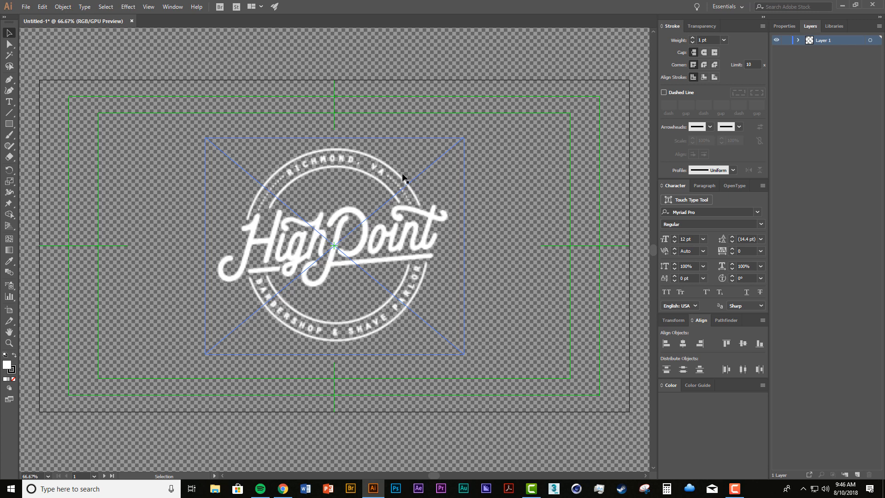
pyautogui.click(181, 118)
# Step: Select the placed logo and make an image trace of it
pyautogui.click(63, 7)
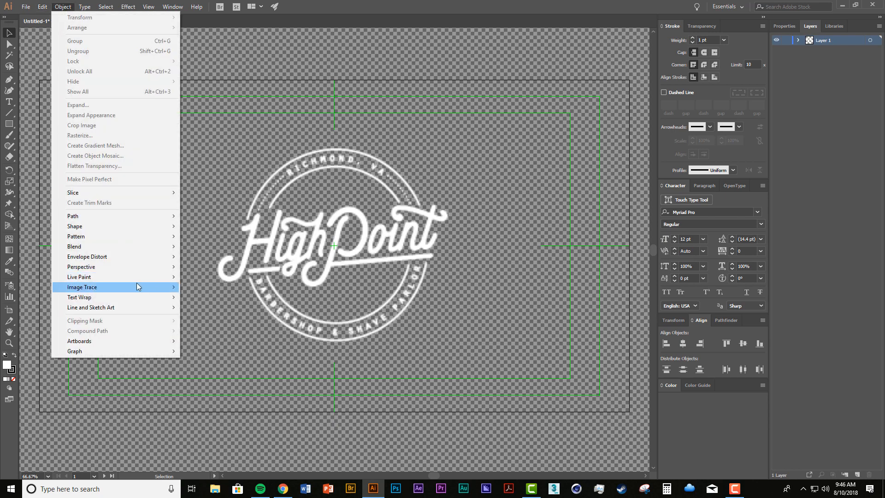
pyautogui.moveTo(101, 287)
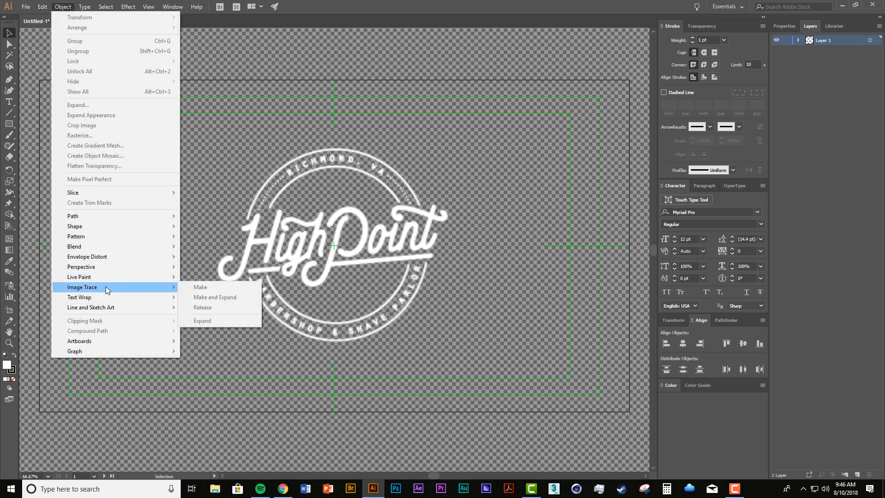
pyautogui.click(293, 272)
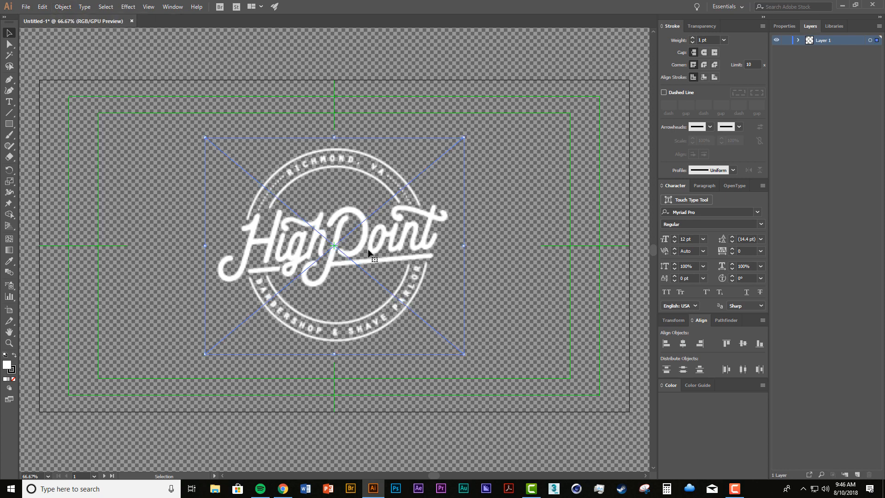
pyautogui.click(62, 7)
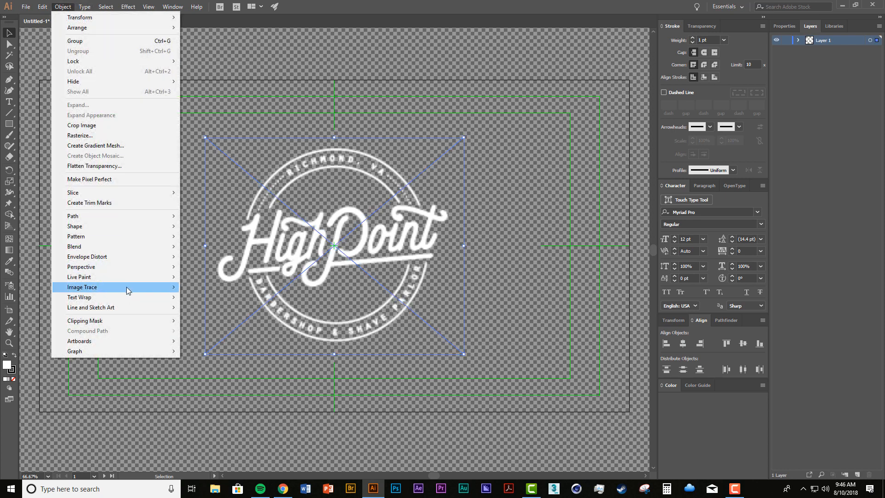
pyautogui.moveTo(126, 287)
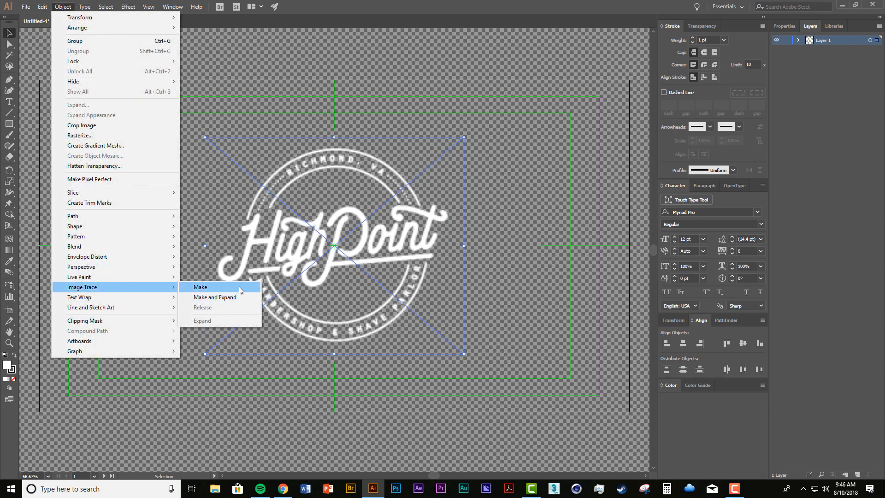
pyautogui.click(240, 288)
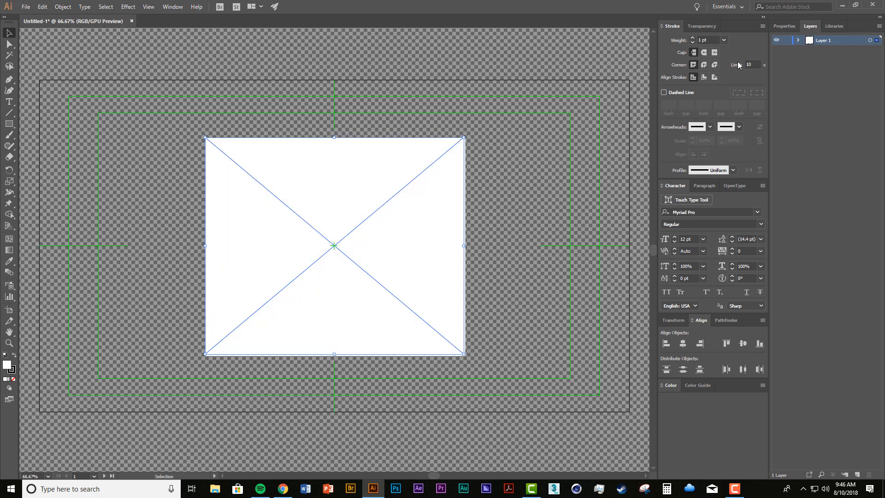
# Step: Show the tracing's properties, then open the Image Trace panel and move it clear of the logo
pyautogui.click(783, 26)
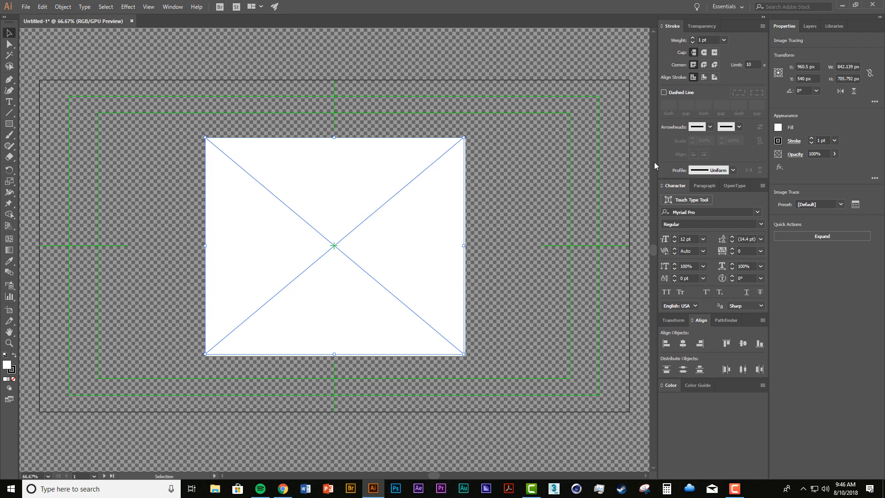
pyautogui.click(172, 7)
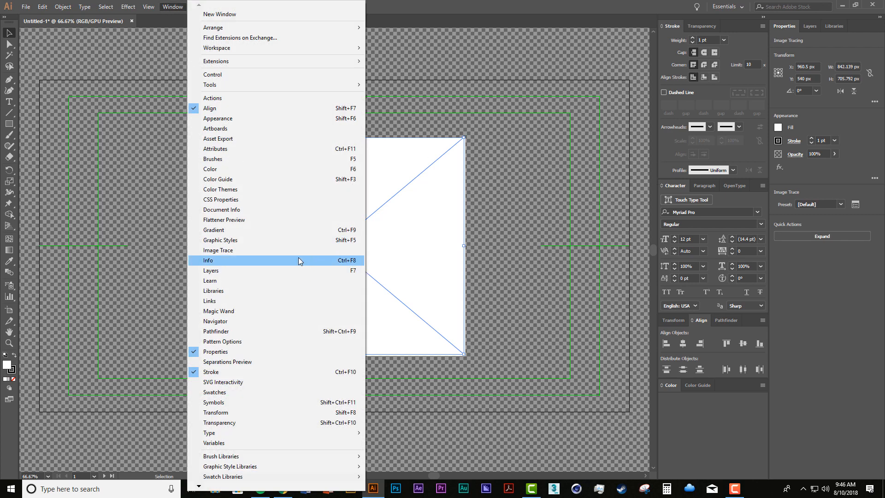
pyautogui.click(231, 252)
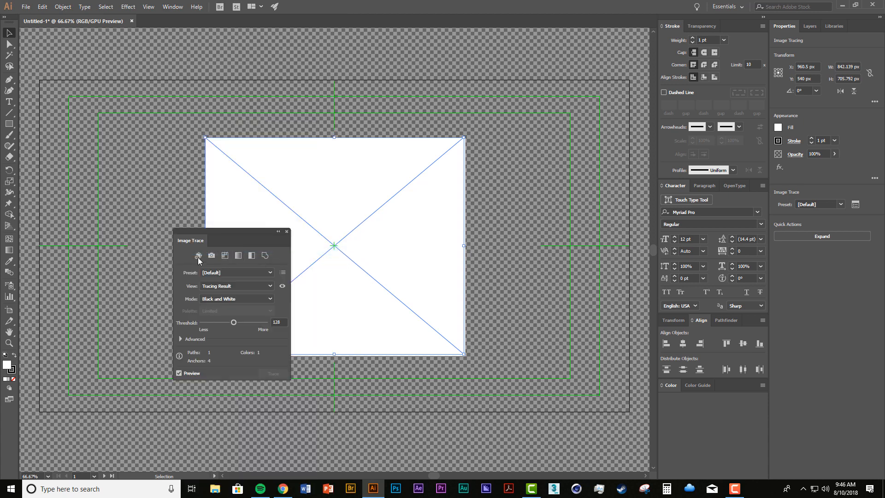
pyautogui.moveTo(217, 240)
pyautogui.mouseDown()
pyautogui.moveTo(522, 178)
pyautogui.moveTo(554, 96)
pyautogui.moveTo(534, 98)
pyautogui.mouseUp()
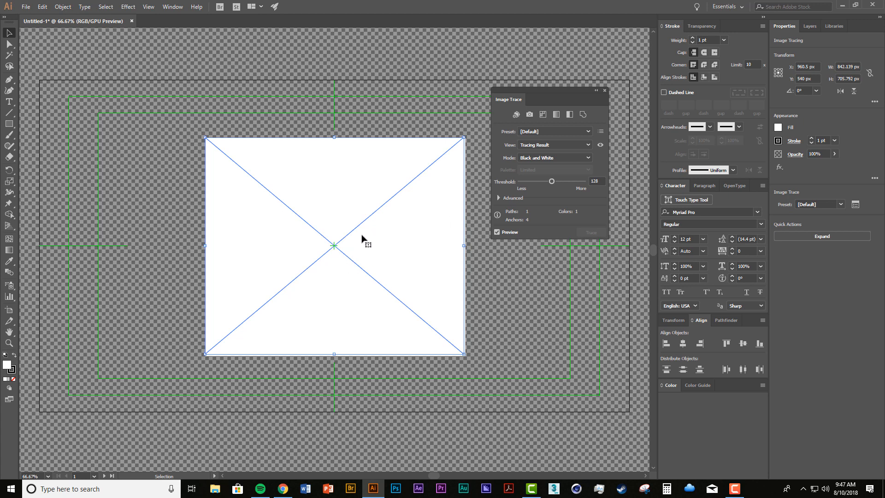
# Step: Try a color trace of the logo using the 3 Colors preset, then deselect the tracing
pyautogui.click(573, 156)
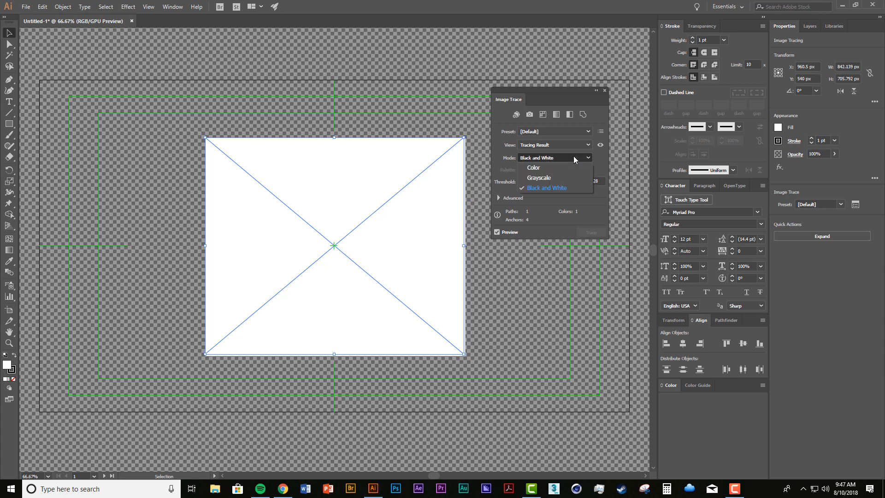
pyautogui.click(587, 166)
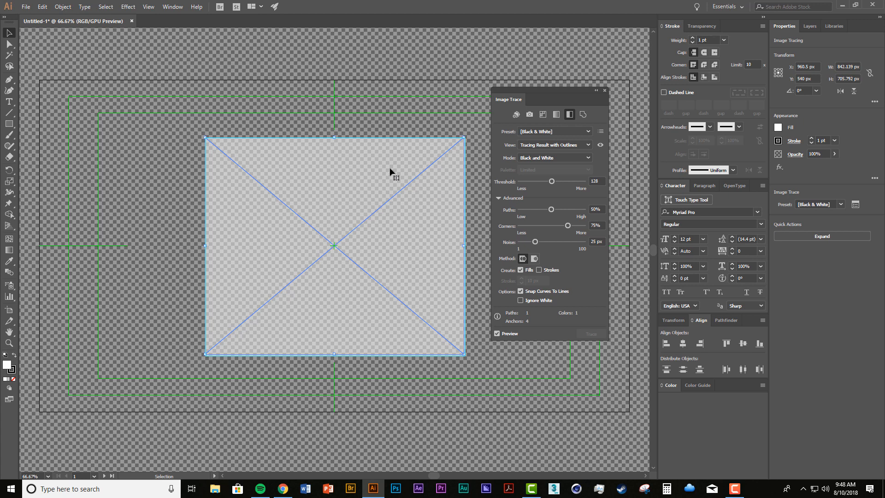
pyautogui.click(551, 133)
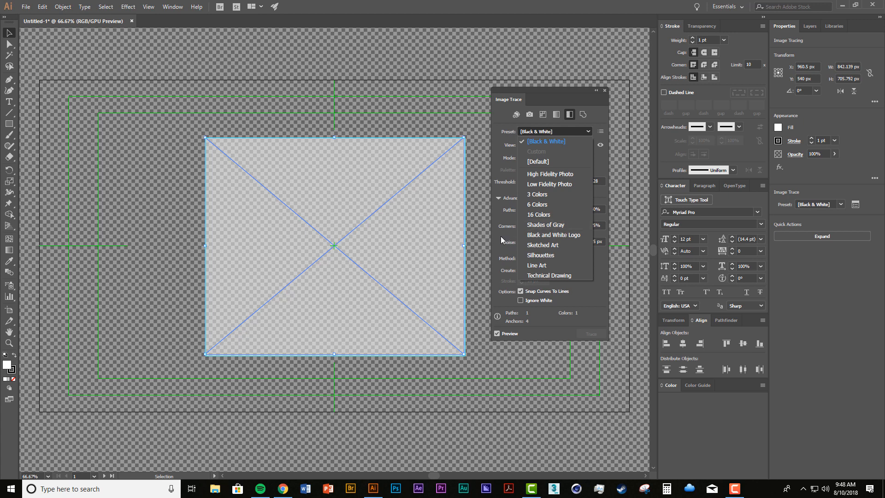
pyautogui.click(563, 196)
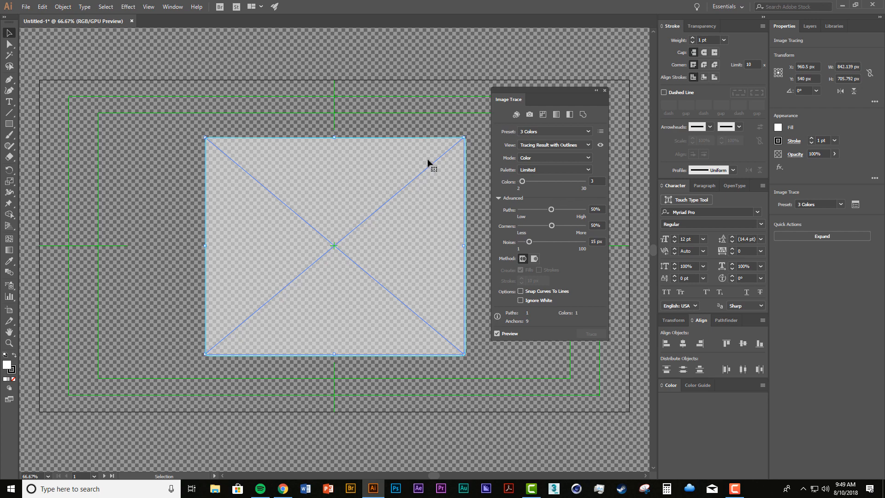
pyautogui.click(488, 238)
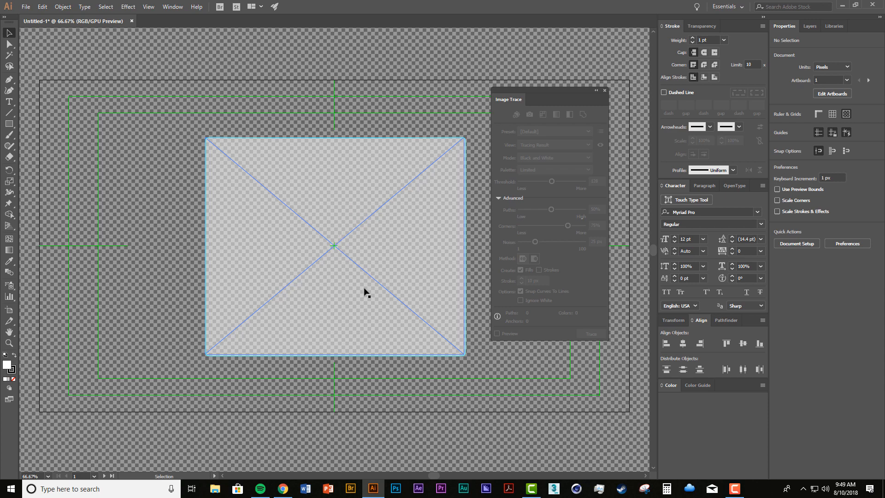
# Step: Scale the placed logo down proportionally around its center to about 695 x 583 px and trace it with the default preset
pyautogui.click(369, 275)
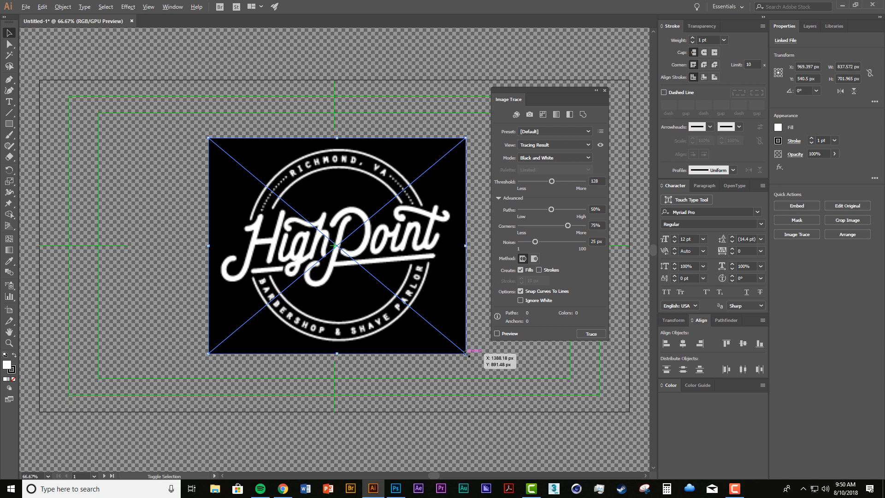
pyautogui.moveTo(465, 353); pyautogui.dragTo(445, 338)
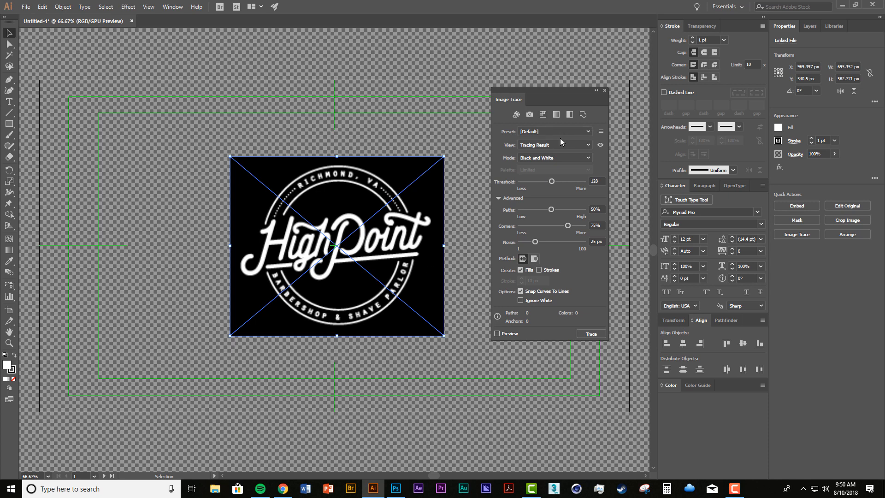
pyautogui.click(590, 334)
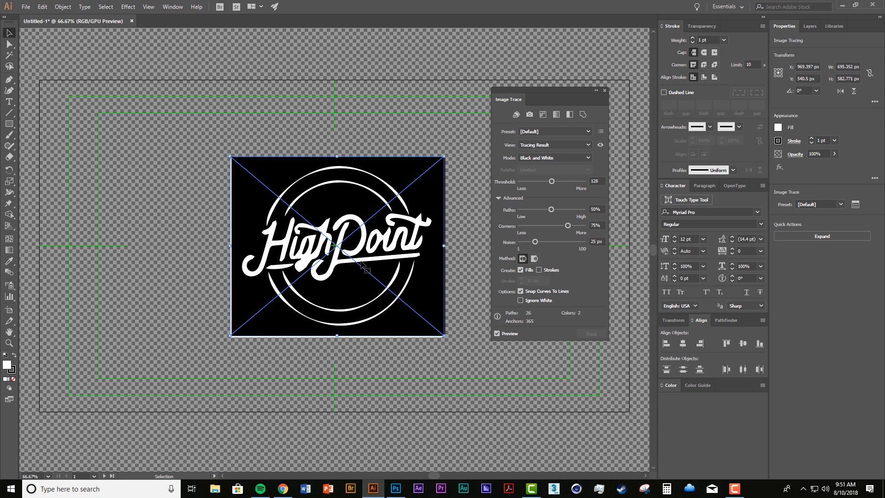
# Step: Try the Black and White Logo preset on the tracing, followed by the Low Fidelity Photo preset
pyautogui.click(558, 132)
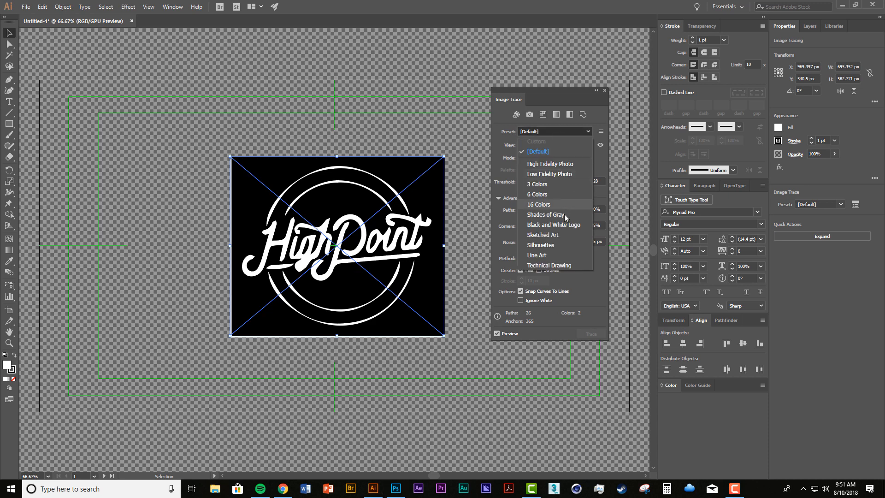
pyautogui.click(576, 226)
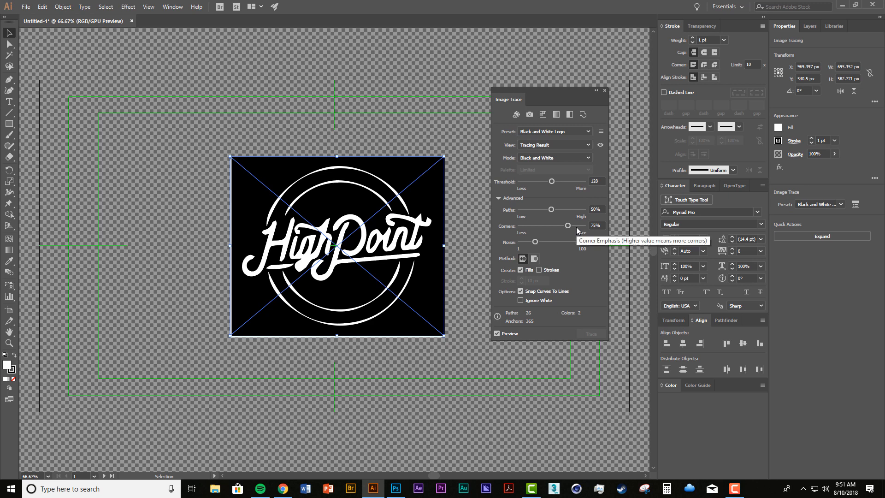
pyautogui.click(563, 133)
pyautogui.click(568, 174)
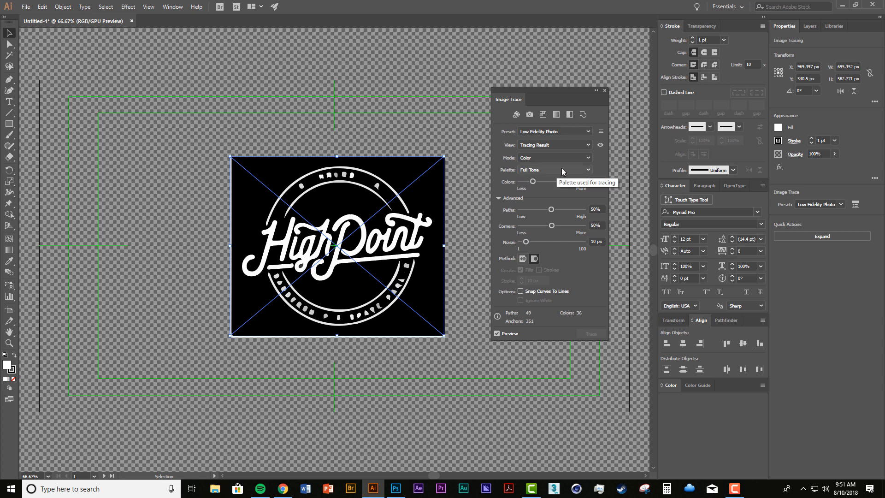
# Step: View the tracing as outlines only, then return to the tracing result view
pyautogui.click(554, 145)
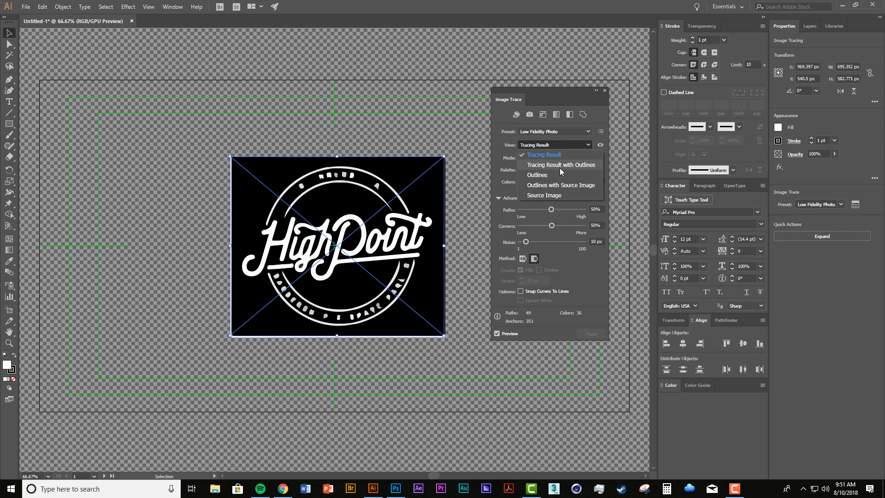
pyautogui.click(559, 176)
pyautogui.click(553, 146)
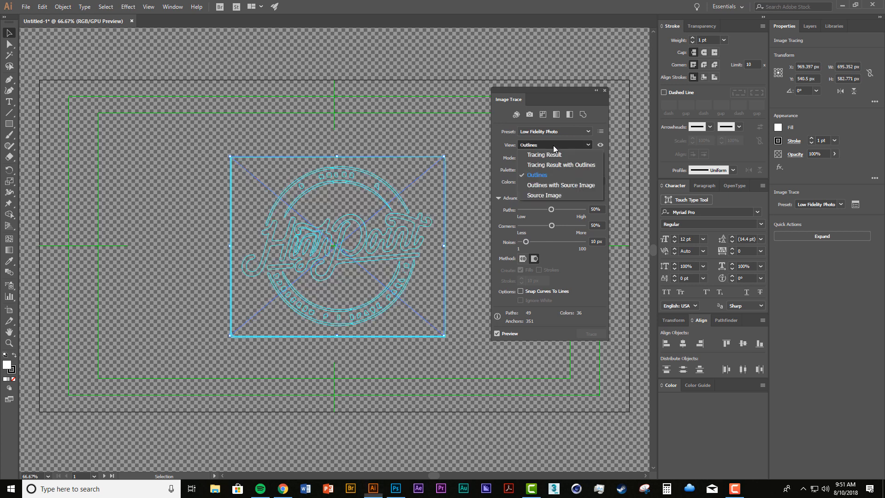
pyautogui.click(554, 146)
pyautogui.click(551, 143)
pyautogui.click(554, 155)
# Step: Try the Black and White mode on the tracing, followed by the Black and White Logo preset
pyautogui.click(555, 157)
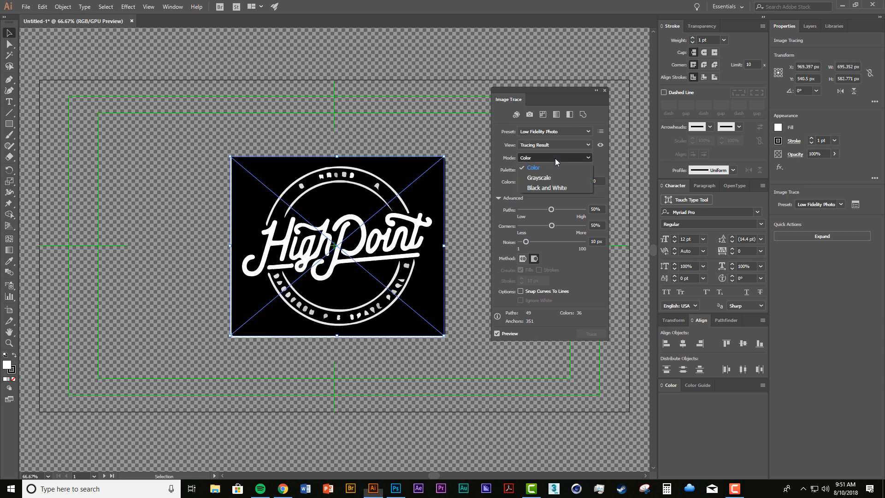
pyautogui.click(559, 189)
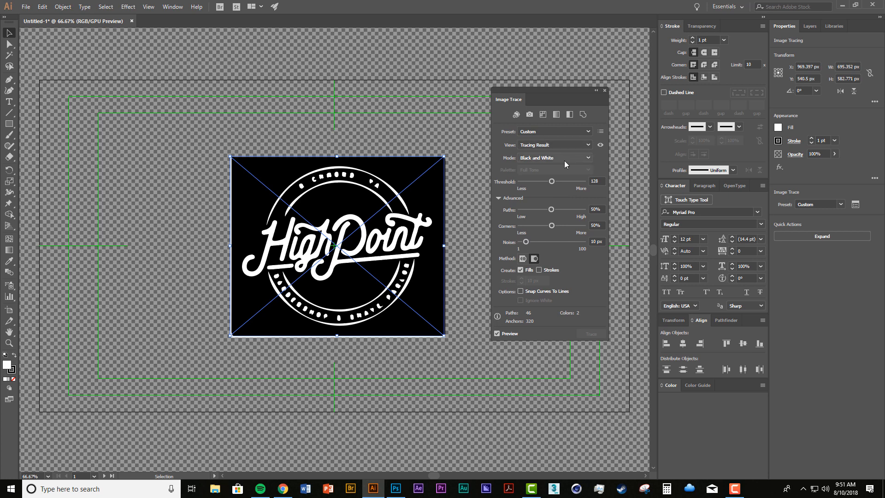
pyautogui.click(565, 131)
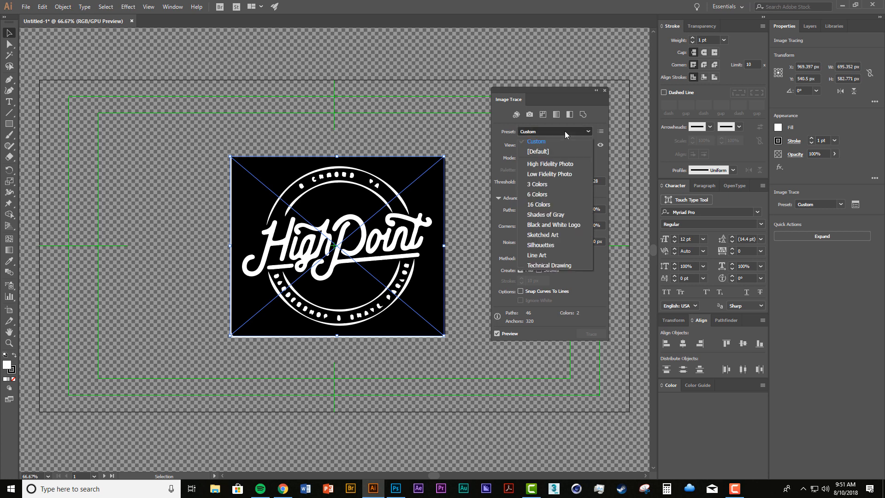
pyautogui.click(571, 229)
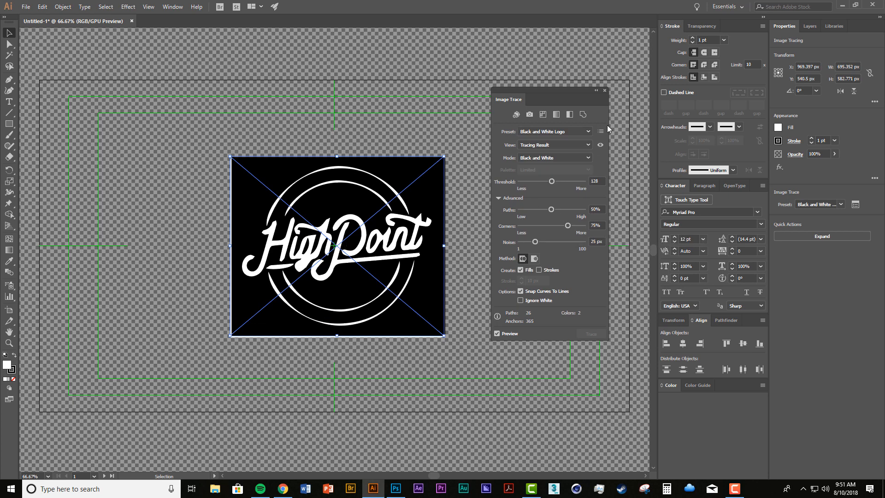
# Step: Compare the logo traced with the Low Fidelity Photo preset and with the Line Art preset
pyautogui.click(575, 133)
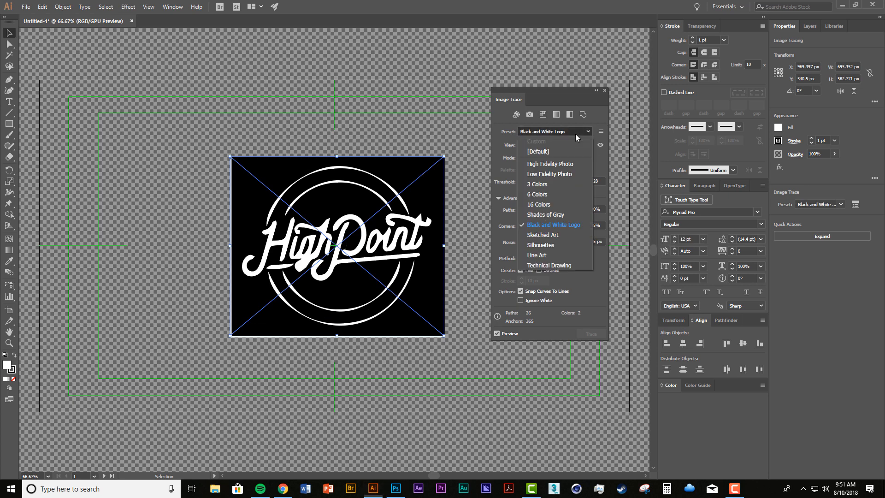
pyautogui.click(573, 175)
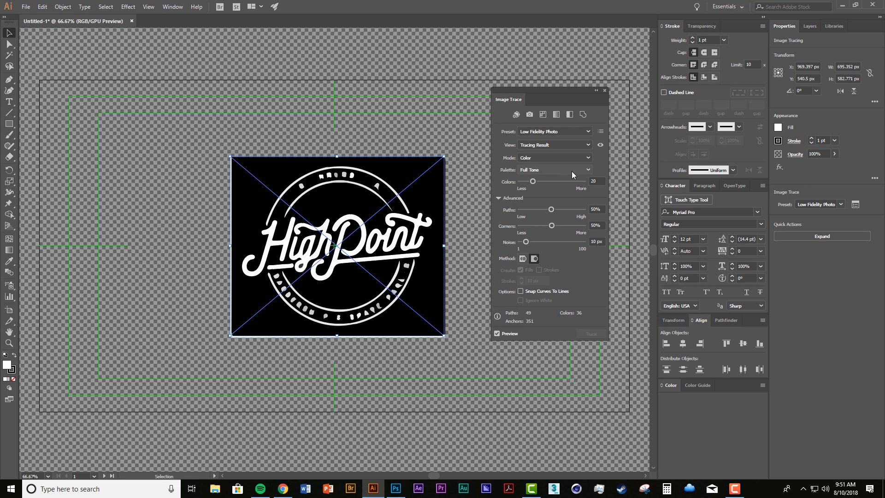
pyautogui.click(563, 131)
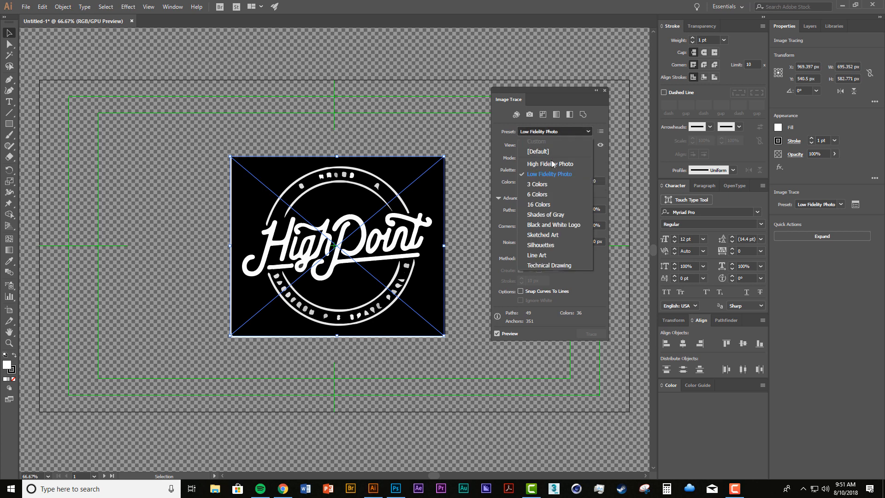
pyautogui.click(567, 256)
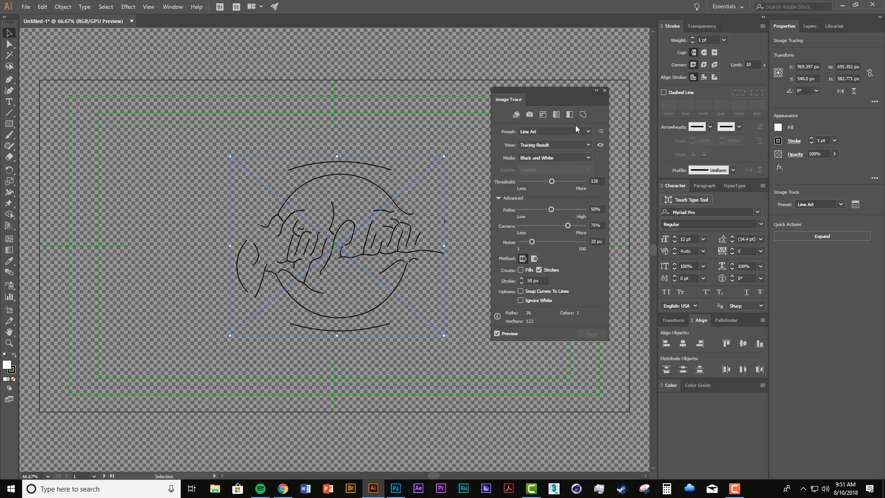
# Step: Apply the Low Fidelity Photo preset to the tracing and change its mode to Black and White
pyautogui.click(575, 126)
pyautogui.click(565, 174)
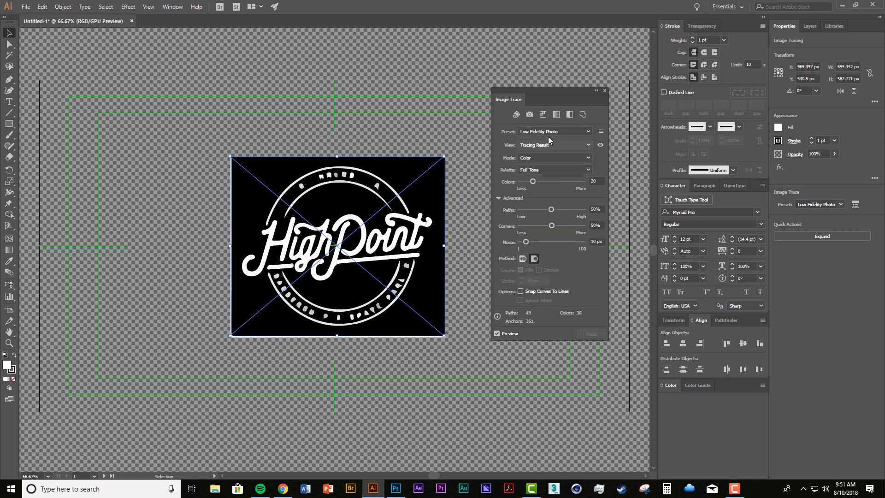
pyautogui.click(546, 158)
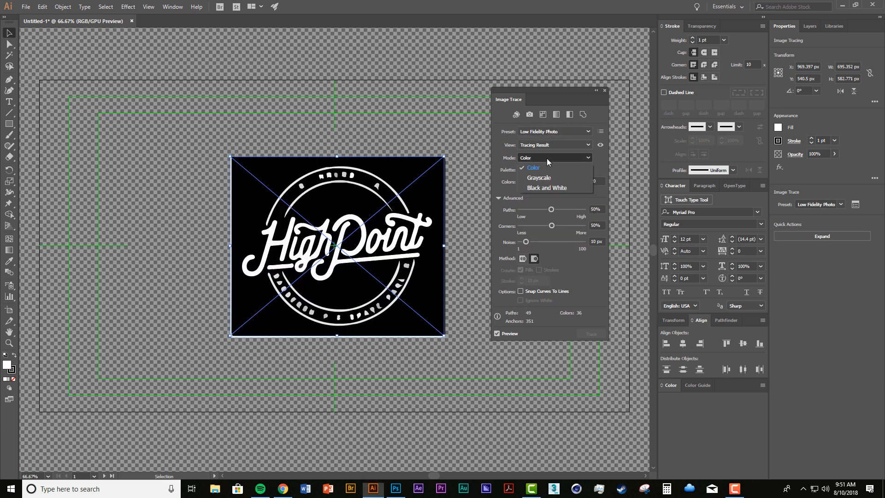
pyautogui.click(560, 166)
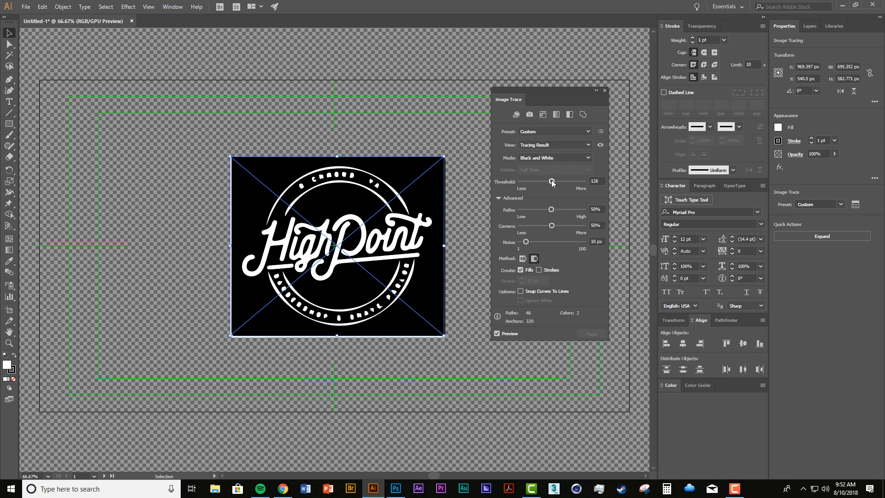
# Step: Set the tracing's threshold to 106, corners to 27% and noise to 5 px
pyautogui.moveTo(550, 183)
pyautogui.mouseDown()
pyautogui.moveTo(541, 183)
pyautogui.moveTo(571, 181)
pyautogui.mouseUp()
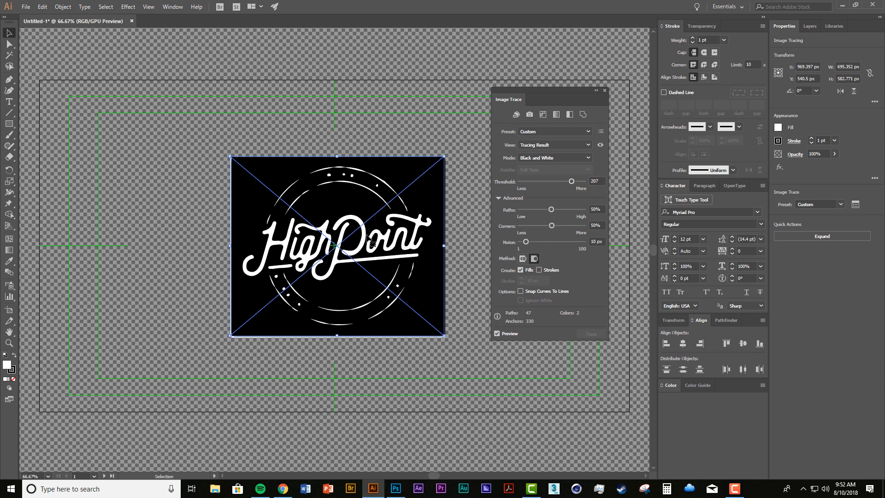
pyautogui.moveTo(571, 181)
pyautogui.mouseDown()
pyautogui.moveTo(535, 181)
pyautogui.moveTo(546, 181)
pyautogui.mouseUp()
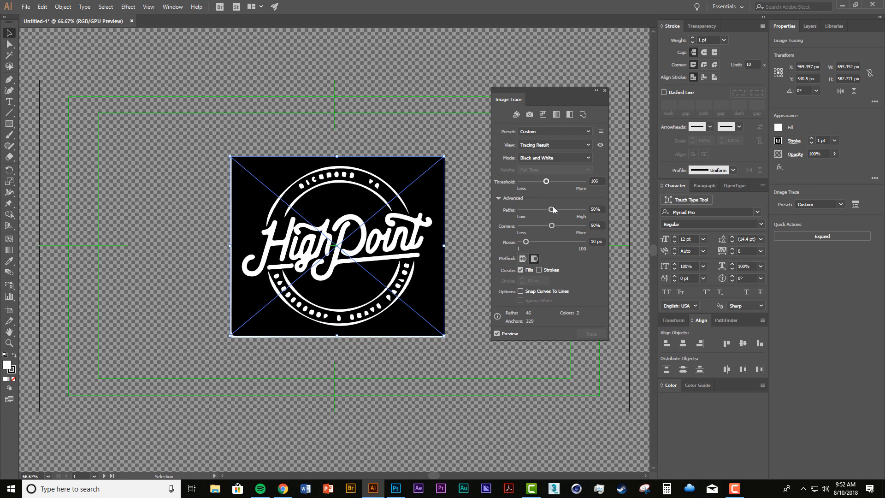
pyautogui.moveTo(551, 226); pyautogui.dragTo(567, 226)
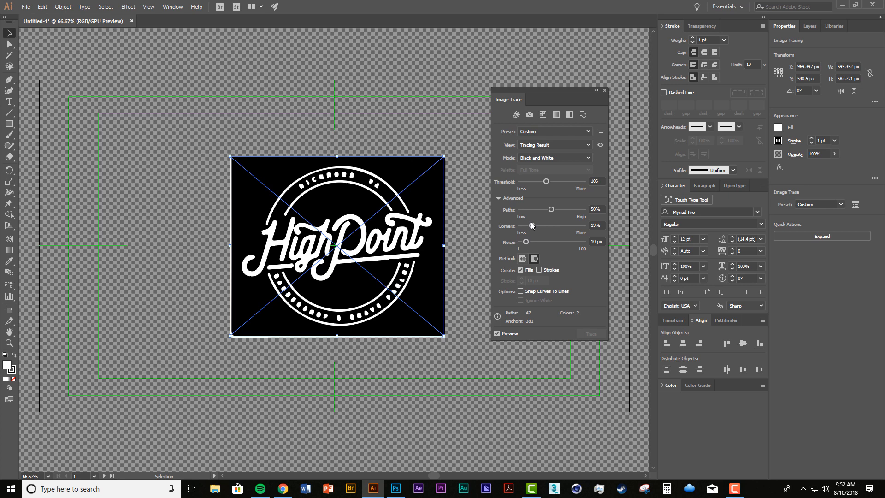
pyautogui.moveTo(532, 225)
pyautogui.mouseDown()
pyautogui.moveTo(527, 243)
pyautogui.moveTo(550, 245)
pyautogui.moveTo(506, 237)
pyautogui.mouseUp()
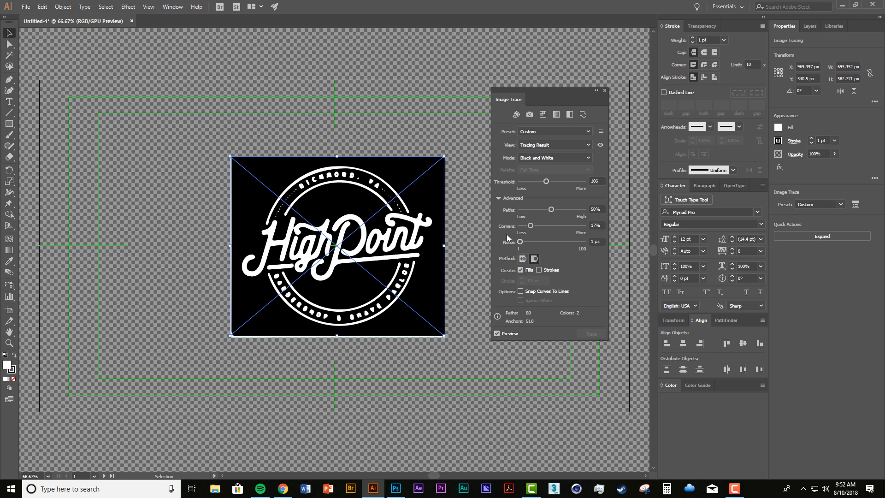
pyautogui.moveTo(520, 243); pyautogui.dragTo(522, 244)
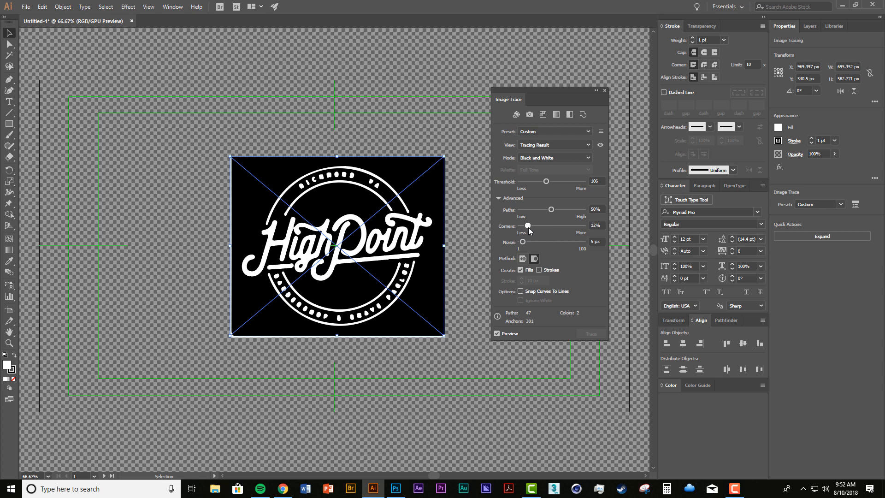
pyautogui.moveTo(541, 227); pyautogui.dragTo(538, 233)
# Step: Switch the tracing to the abutting method, then set its paths to 97% and corners to 31%
pyautogui.click(523, 258)
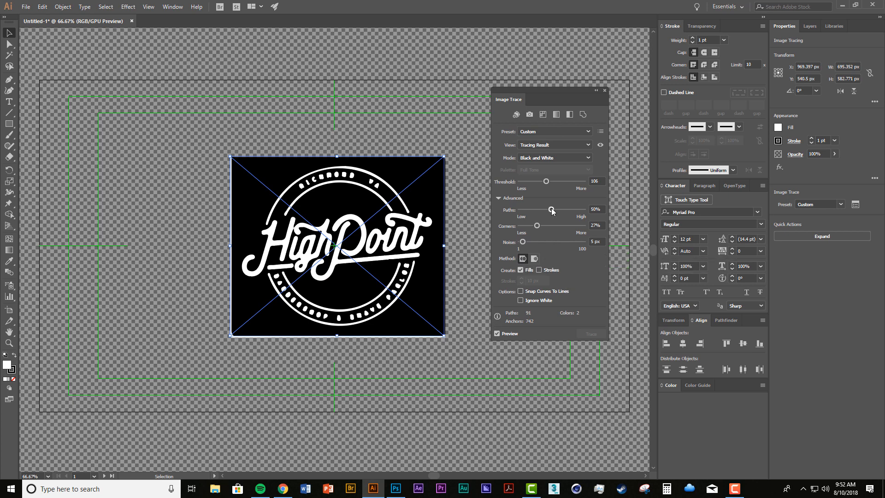
pyautogui.moveTo(551, 209); pyautogui.dragTo(574, 210)
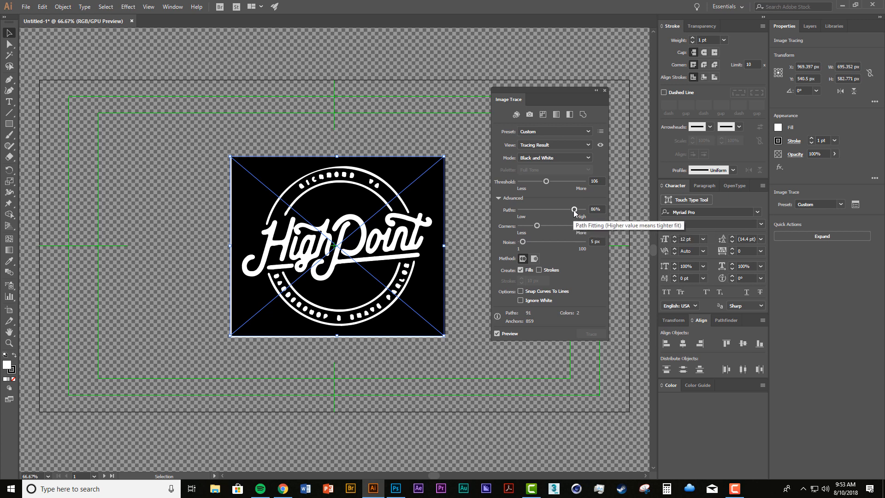
pyautogui.moveTo(574, 210); pyautogui.dragTo(584, 211)
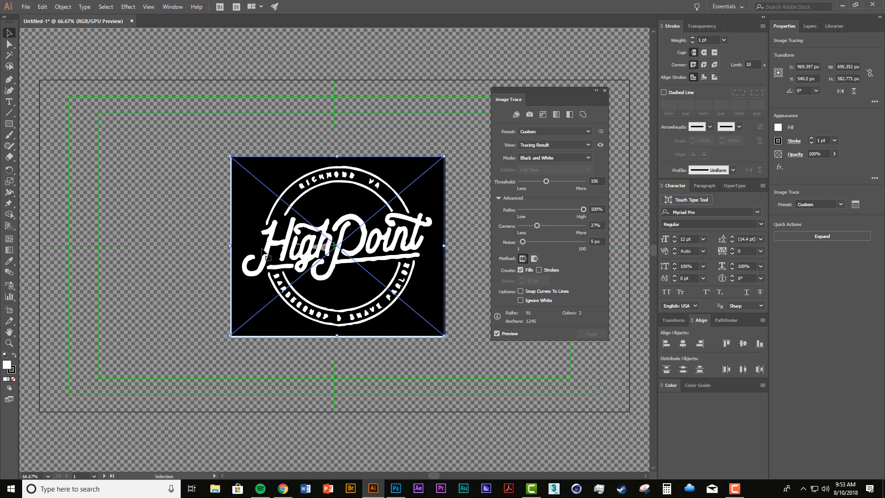
pyautogui.moveTo(583, 209); pyautogui.dragTo(577, 212)
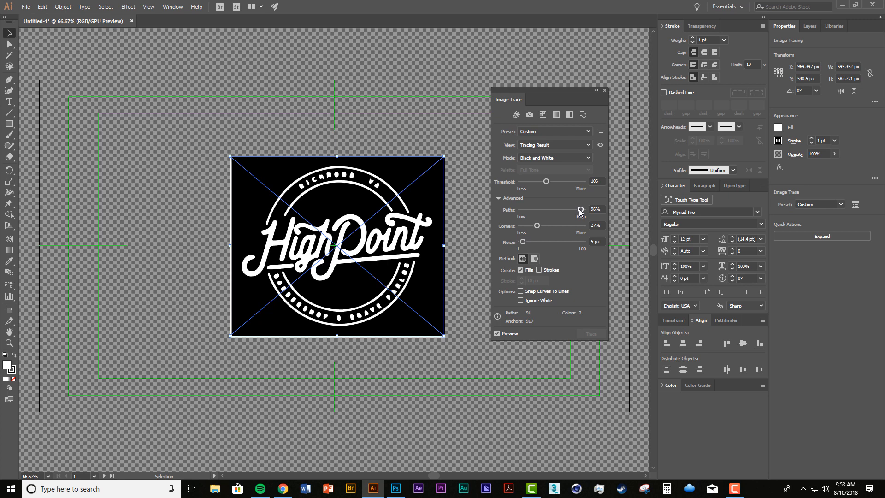
pyautogui.moveTo(581, 212); pyautogui.dragTo(580, 212)
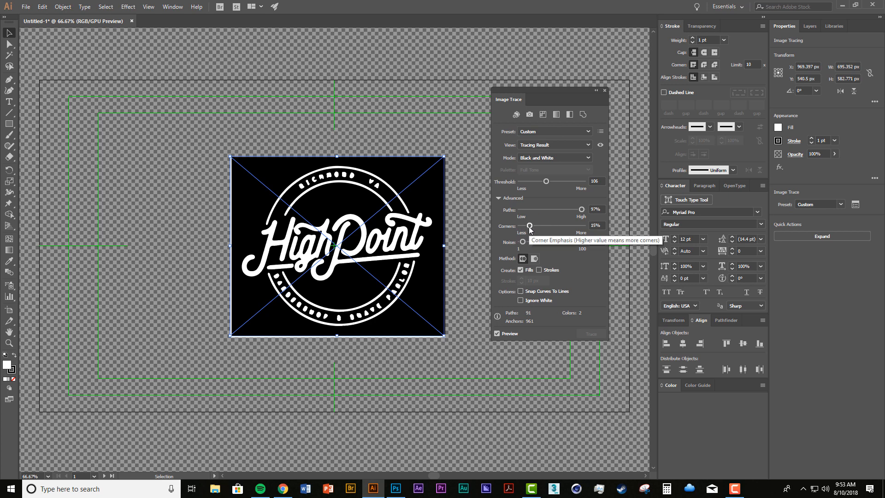
pyautogui.moveTo(537, 225)
pyautogui.mouseDown()
pyautogui.moveTo(566, 225)
pyautogui.moveTo(540, 220)
pyautogui.mouseUp()
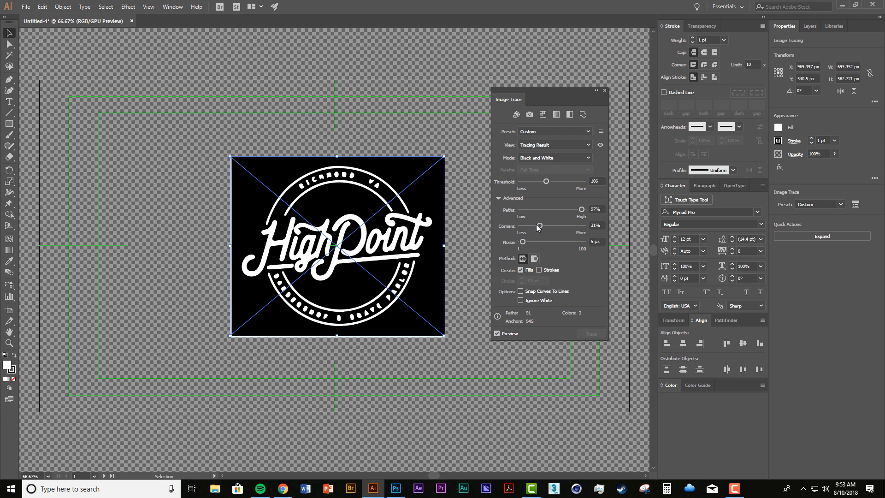
# Step: Set the tracing's corners to 7% and its noise to 1 px
pyautogui.moveTo(535, 226); pyautogui.dragTo(572, 228)
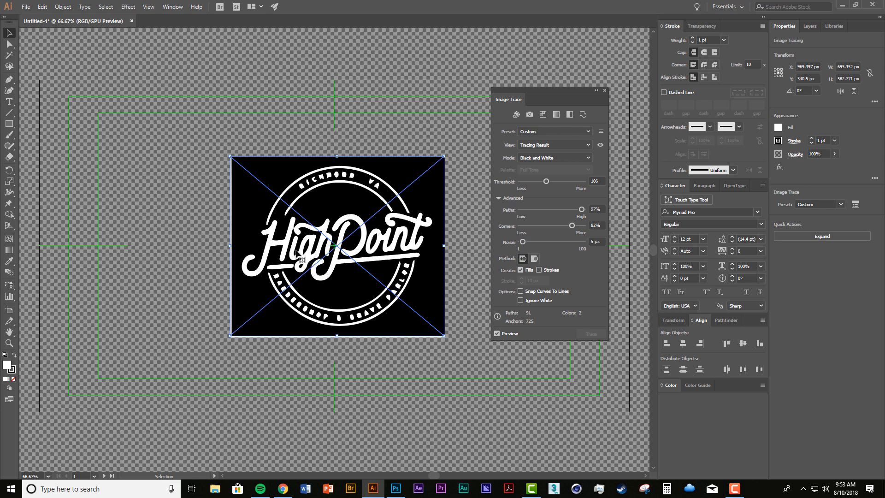
pyautogui.moveTo(572, 225); pyautogui.dragTo(527, 226)
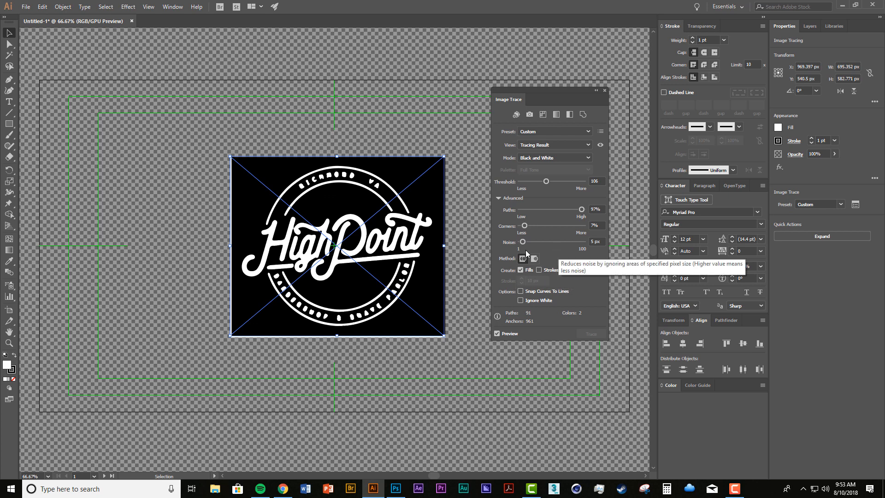
pyautogui.moveTo(522, 242)
pyautogui.mouseDown()
pyautogui.moveTo(580, 245)
pyautogui.moveTo(520, 239)
pyautogui.mouseUp()
pyautogui.click(541, 240)
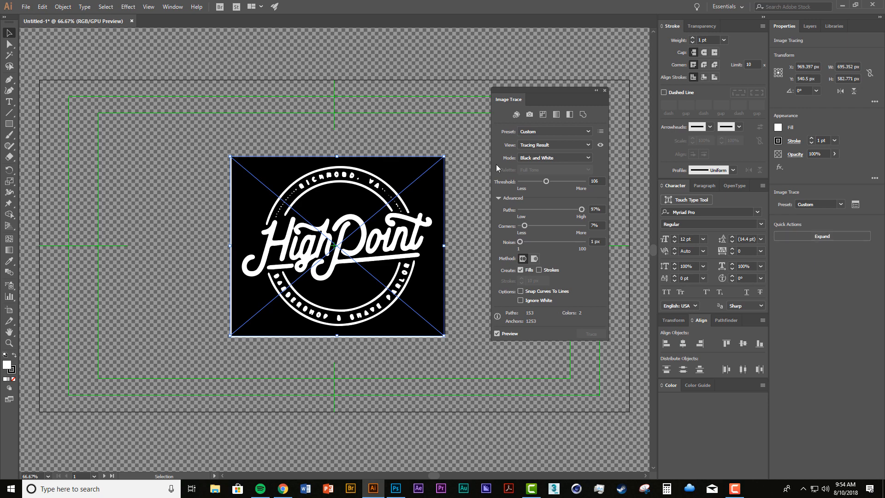
# Step: Expand the logo's image tracing into vector paths and select the resulting artwork group
pyautogui.click(63, 6)
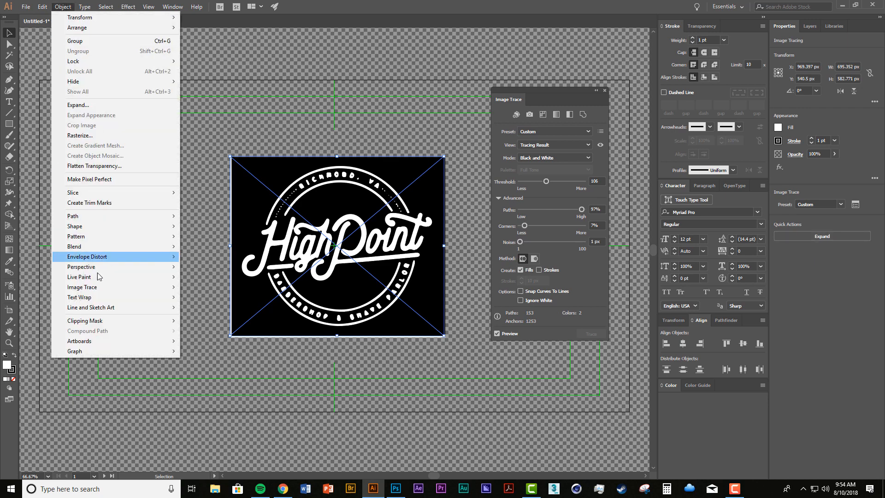
pyautogui.moveTo(97, 288)
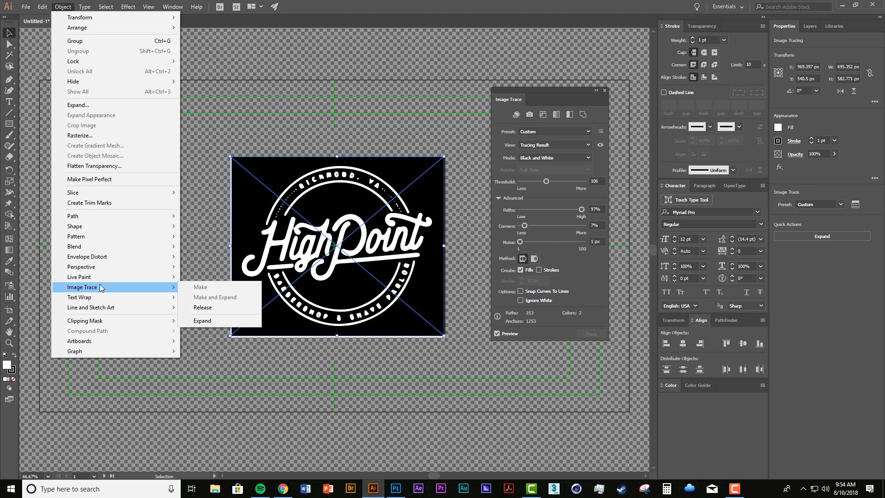
pyautogui.click(231, 321)
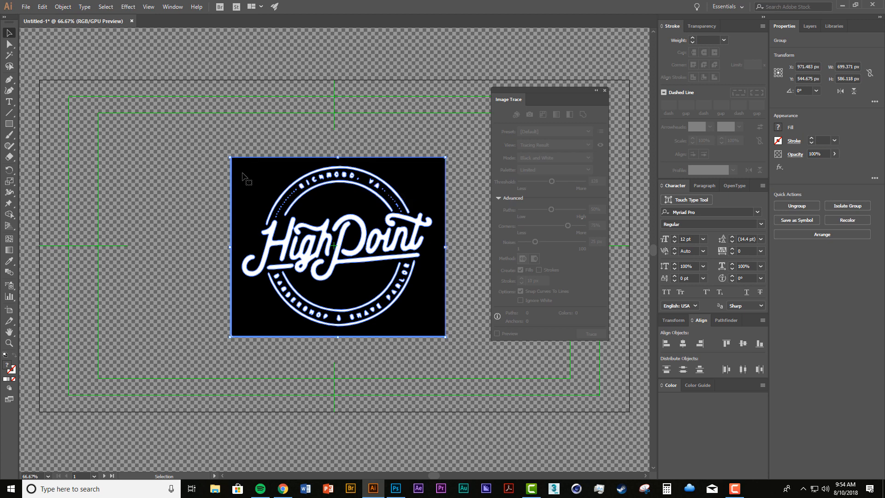
pyautogui.click(190, 141)
pyautogui.click(246, 175)
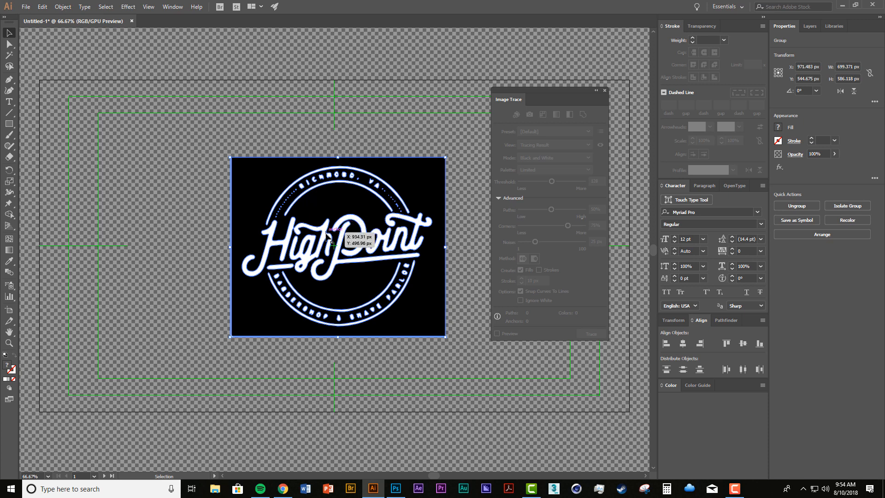
# Step: List the individual paths inside Layer 1's group and widen the layer list so their names are readable
pyautogui.click(808, 27)
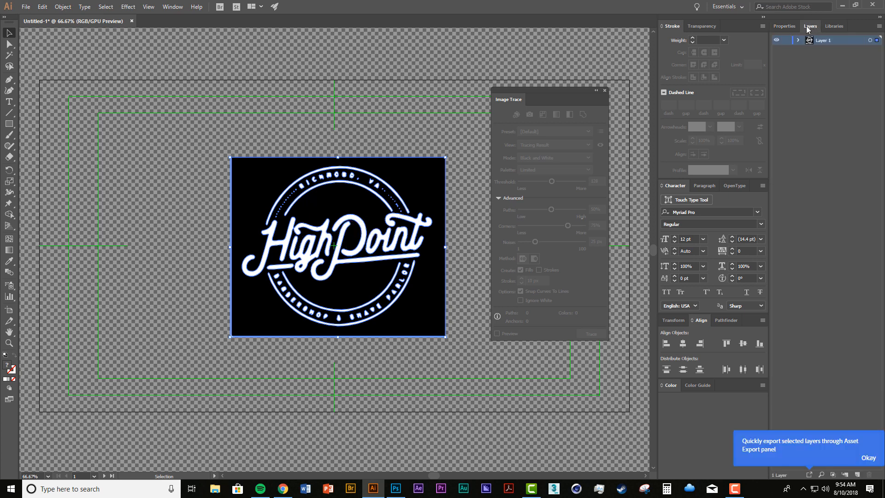
pyautogui.click(869, 460)
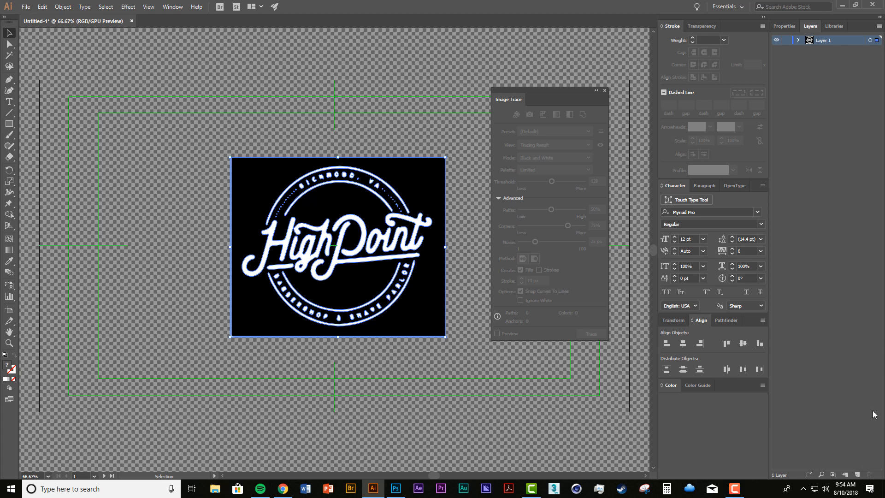
pyautogui.click(798, 41)
pyautogui.click(808, 50)
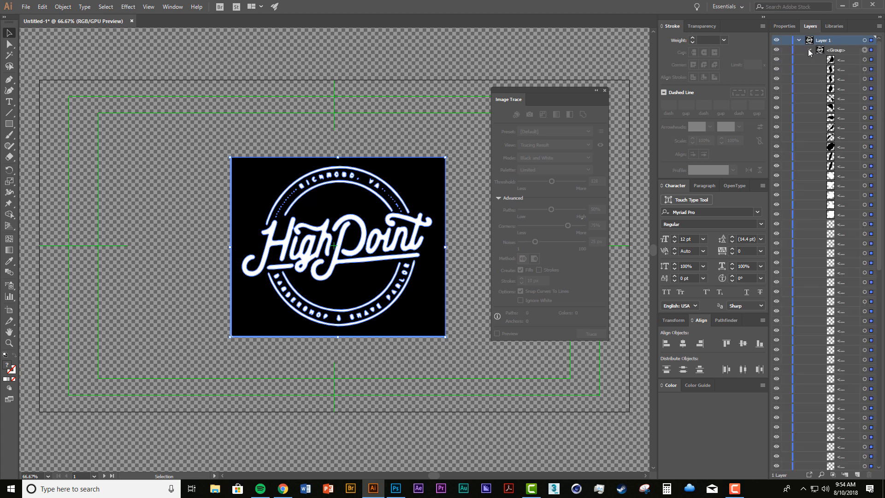
pyautogui.scroll(-10, 836, 101)
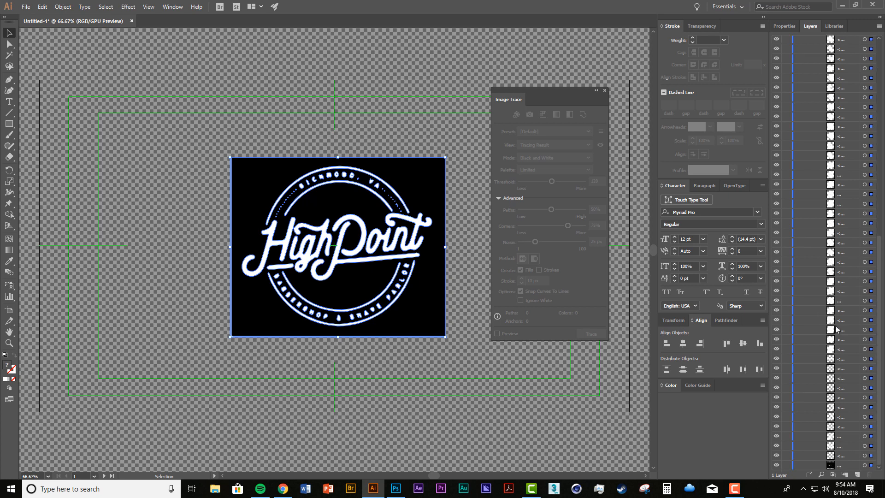
pyautogui.scroll(10, 836, 329)
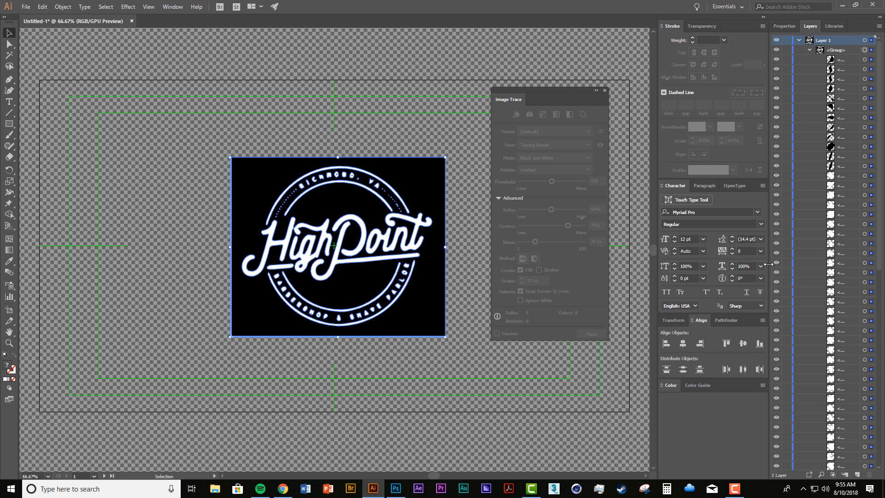
pyautogui.moveTo(769, 264); pyautogui.dragTo(752, 270)
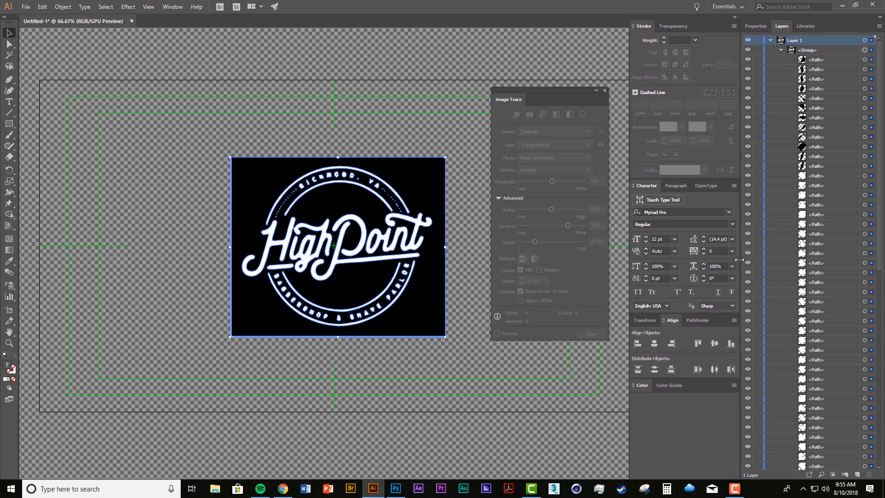
# Step: Delete the black background compound path at the end of the group's path list
pyautogui.scroll(-15, 784, 277)
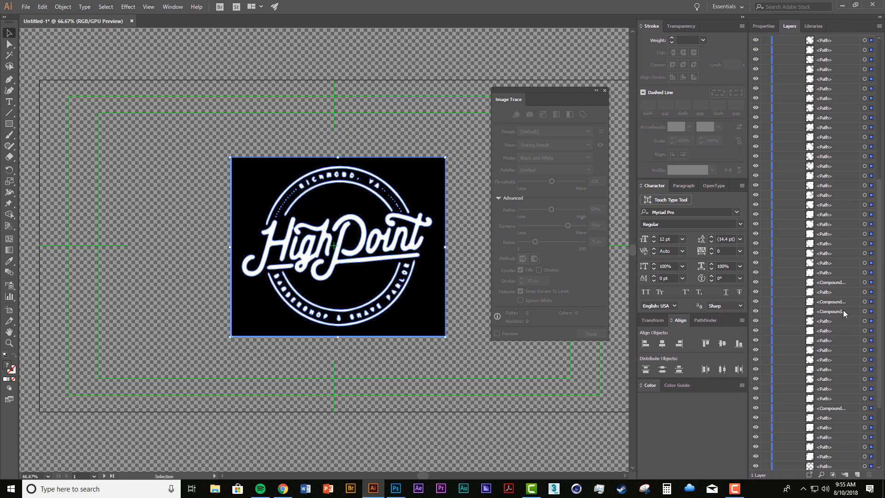
pyautogui.click(834, 467)
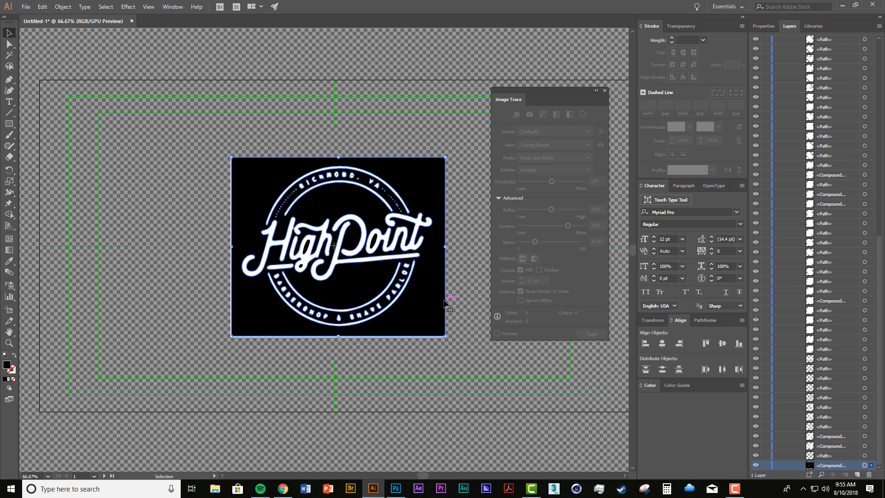
pyautogui.press('Delete')
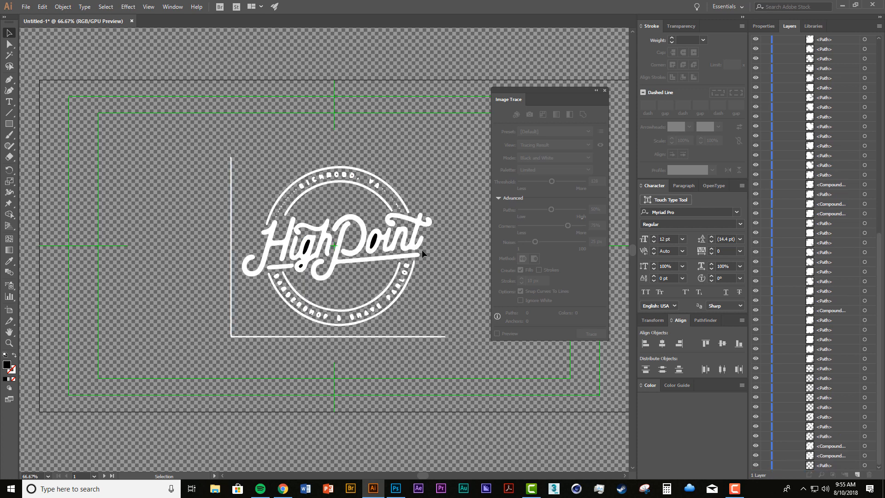
pyautogui.hotkey('ctrl', 'a')
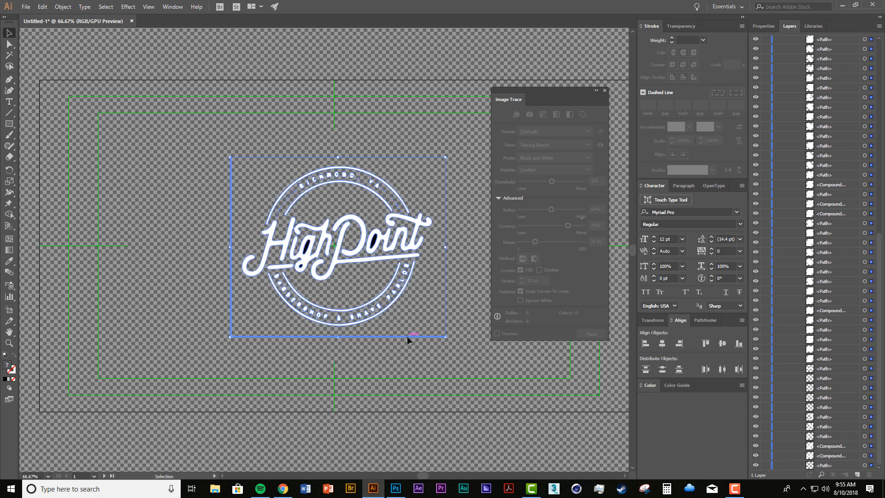
pyautogui.press('Delete')
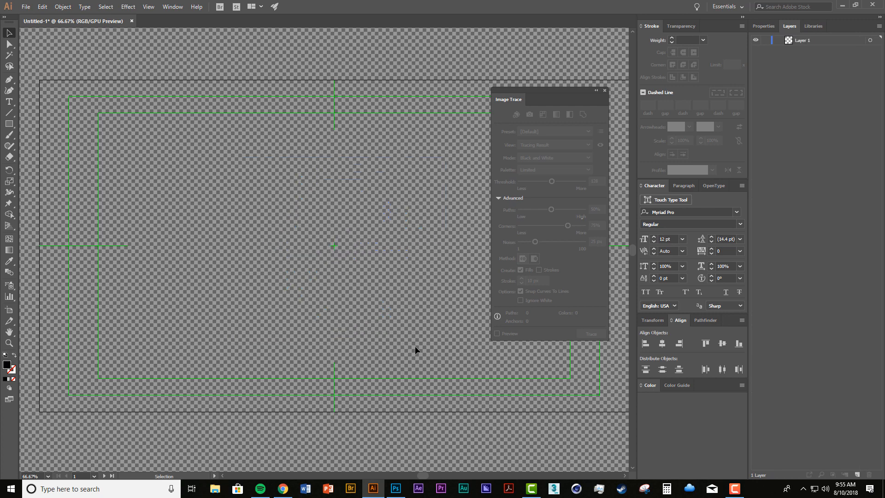
pyautogui.hotkey('ctrl', 'z')
pyautogui.scroll(-5, 851, 355)
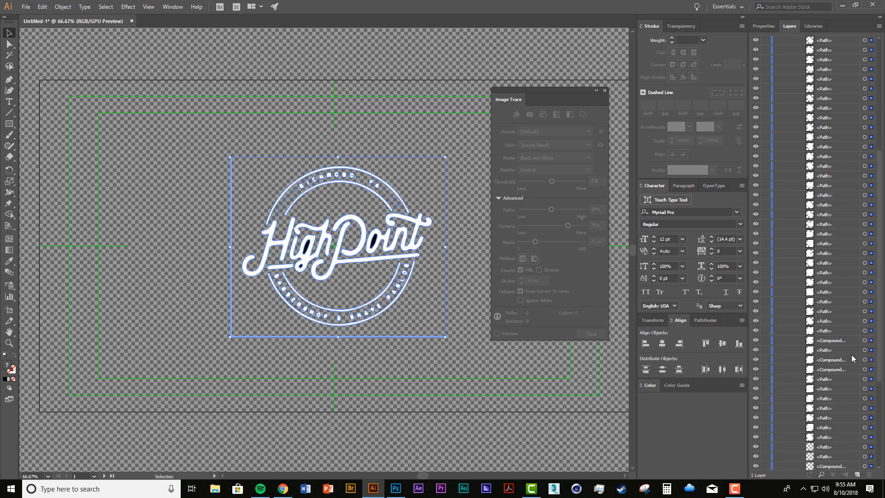
pyautogui.scroll(-5, 851, 354)
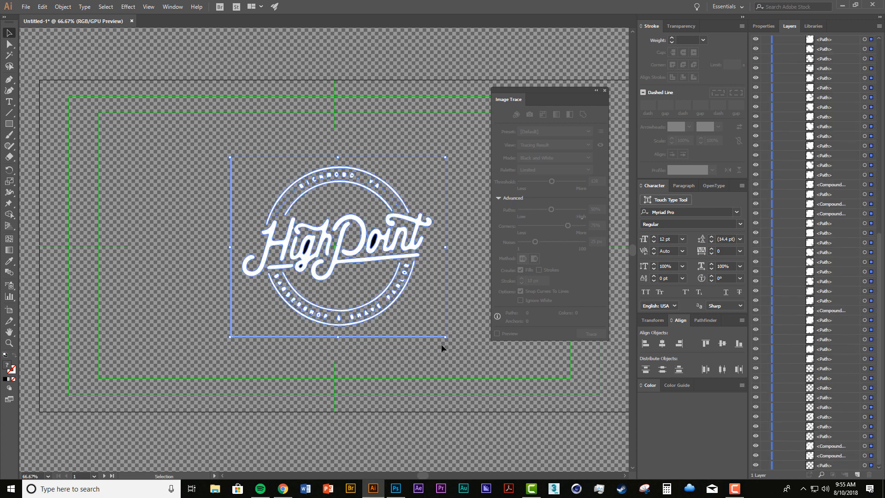
# Step: Switch to the Direct Selection tool so the anchor points of the traced paths can be edited
pyautogui.press('a')
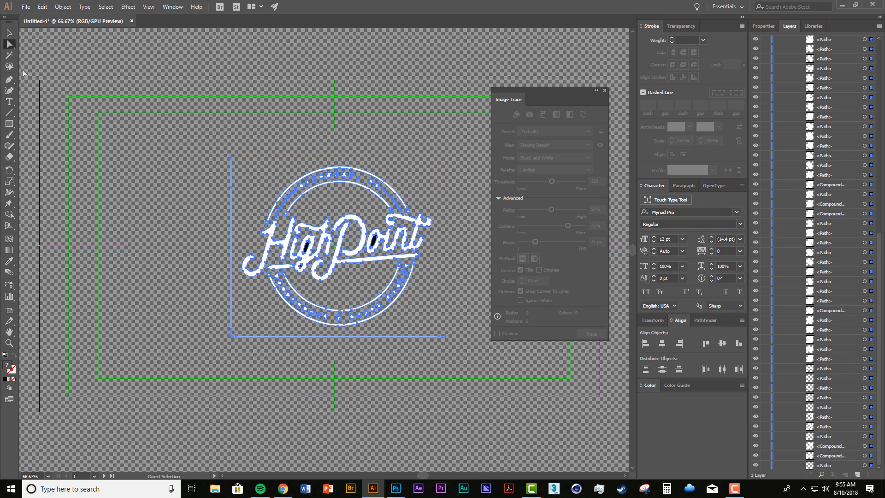
pyautogui.click(9, 33)
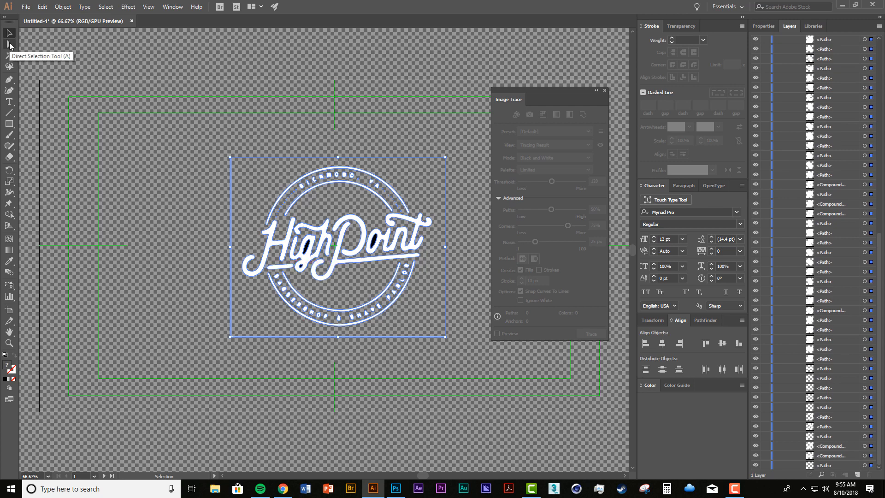
pyautogui.click(10, 45)
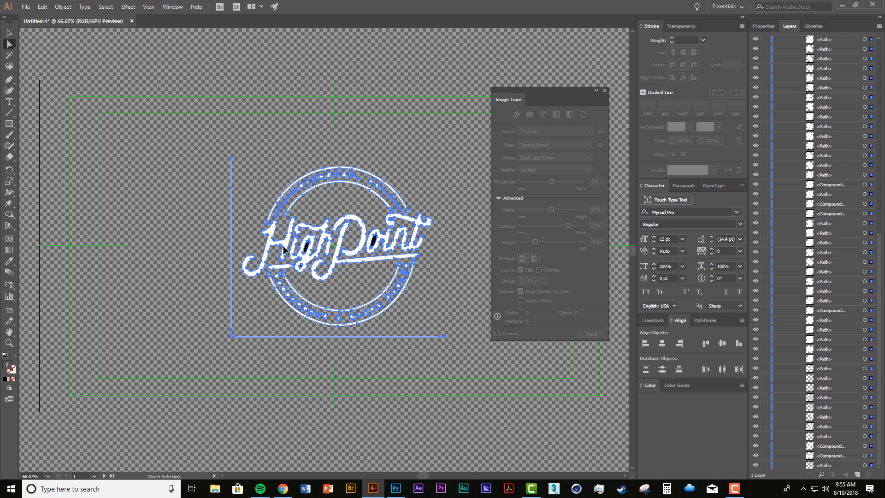
# Step: Try pulling the outer edge of the letter i in High toward the H, and undo the change
pyautogui.hotkey('ctrl', '=')
pyautogui.hotkey('ctrl', '=')
pyautogui.hotkey('ctrl', '=')
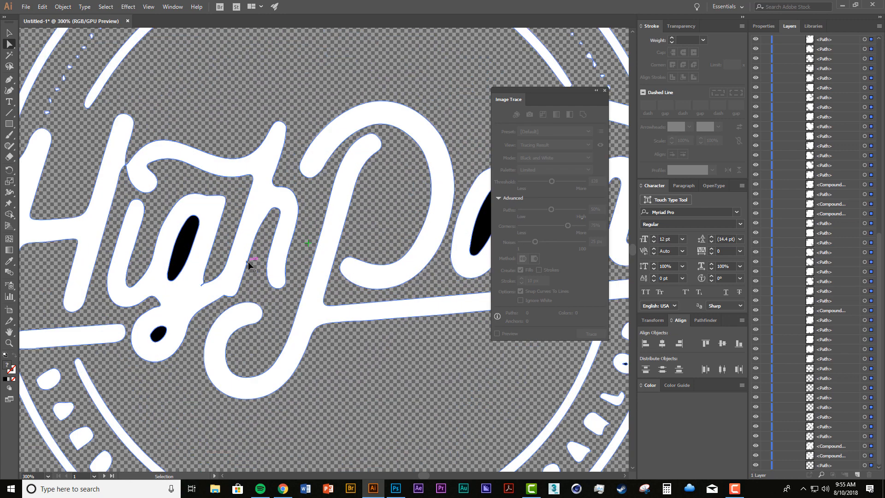
pyautogui.moveTo(229, 279); pyautogui.dragTo(388, 229)
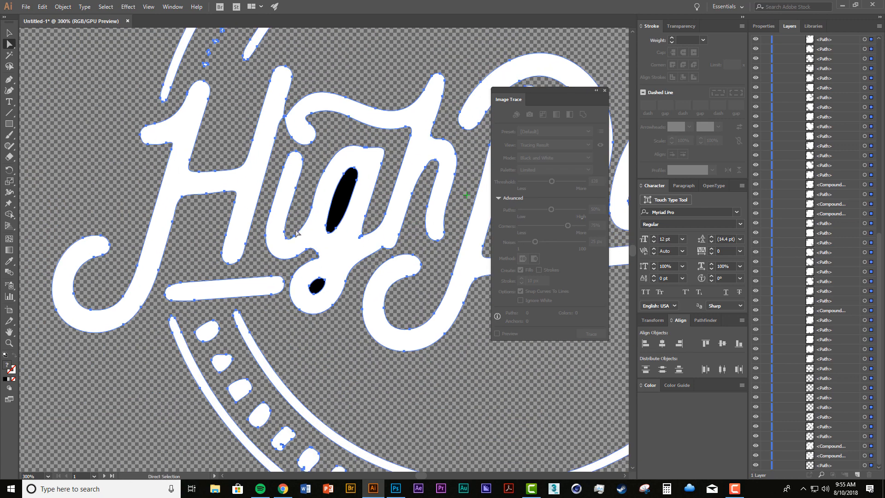
pyautogui.click(270, 213)
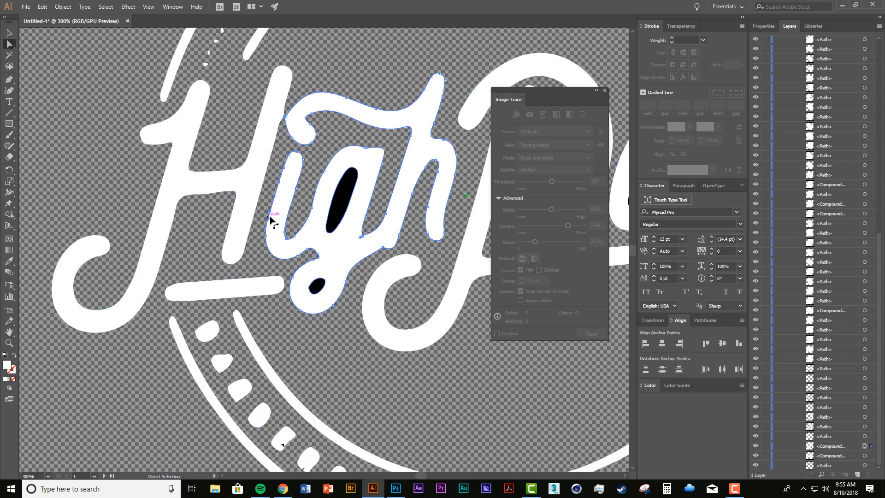
pyautogui.moveTo(269, 213); pyautogui.dragTo(251, 208)
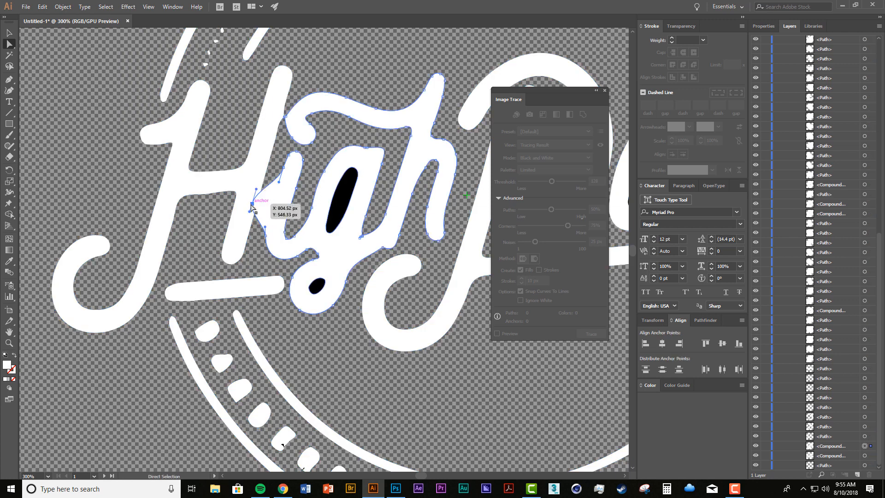
pyautogui.hotkey('ctrl', 'z')
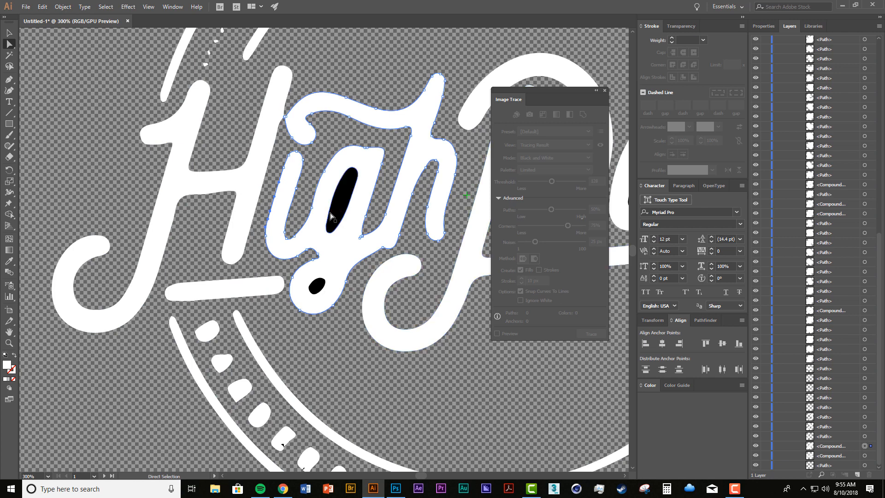
# Step: Delete the leftover white L-shaped border line beside and below the logo
pyautogui.scroll(-4, 402, 317)
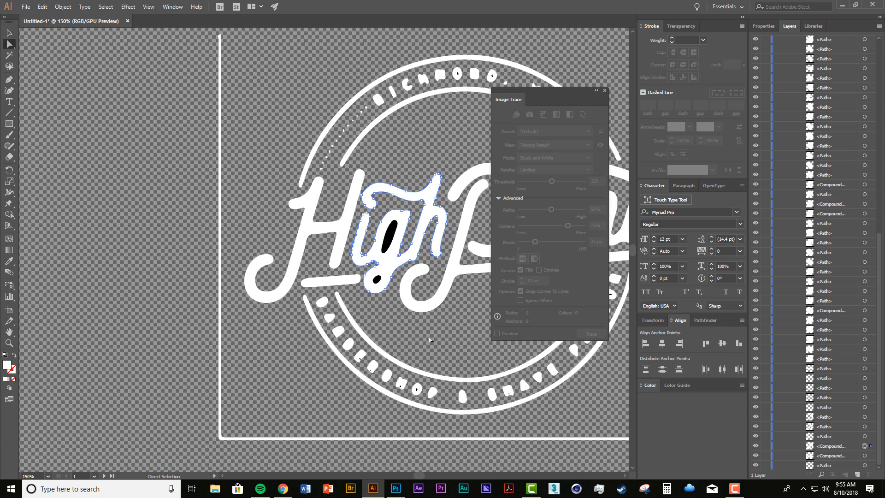
pyautogui.scroll(-2, 235, 248)
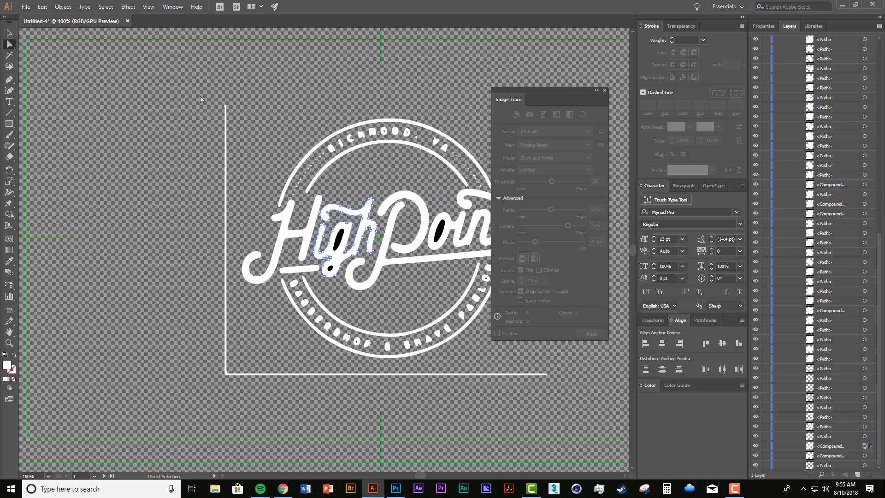
pyautogui.moveTo(213, 360); pyautogui.dragTo(241, 388)
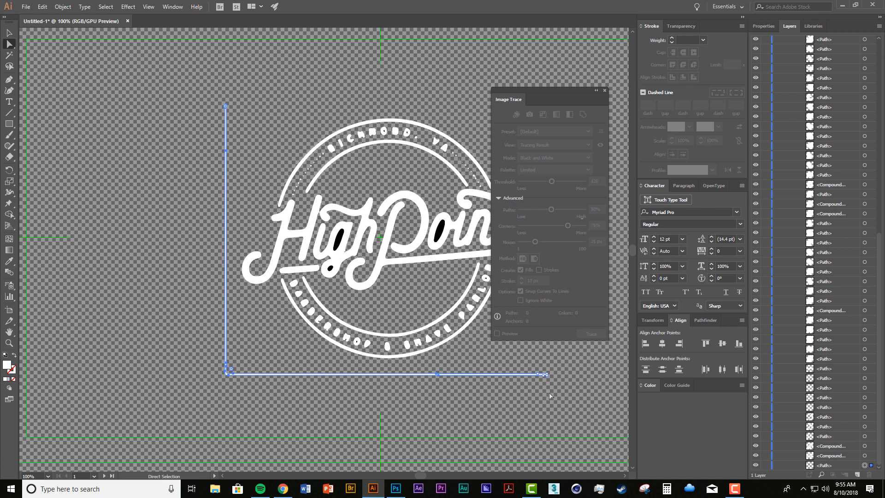
pyautogui.moveTo(549, 395); pyautogui.dragTo(524, 370)
pyautogui.press('Delete')
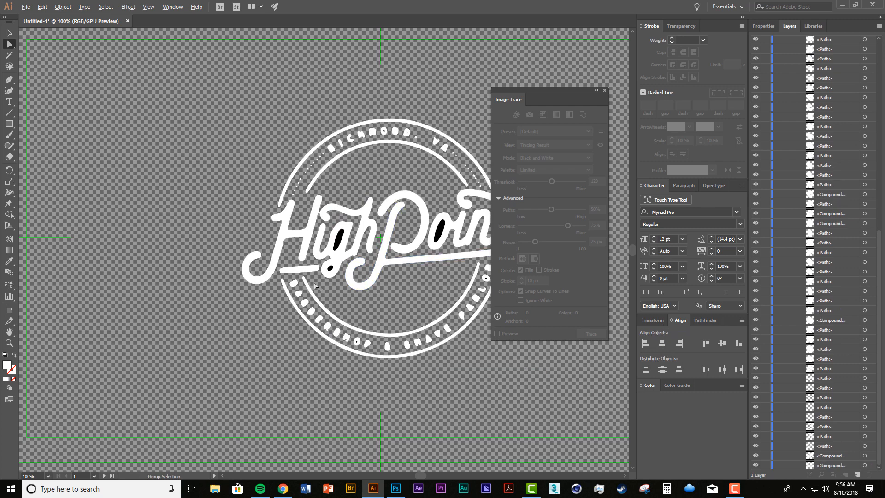
# Step: Delete the black shape filling the upper bowl of the letter g in High
pyautogui.moveTo(369, 296); pyautogui.dragTo(263, 304)
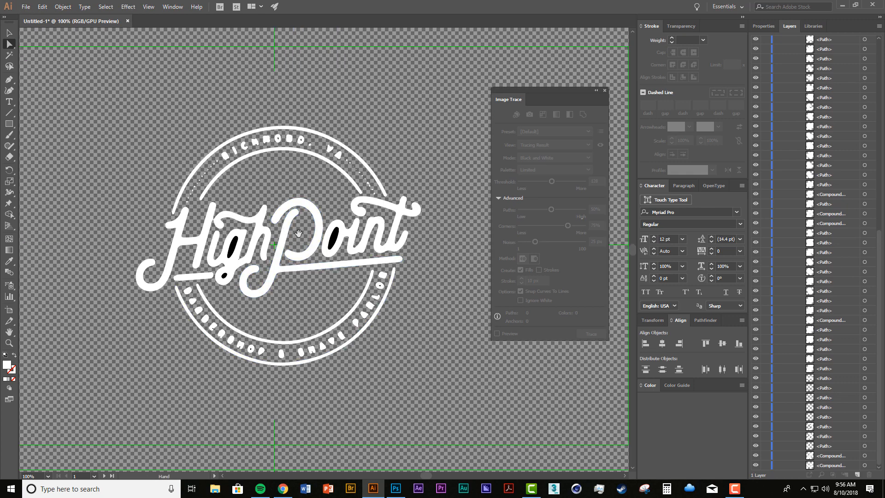
pyautogui.moveTo(290, 242); pyautogui.dragTo(324, 241)
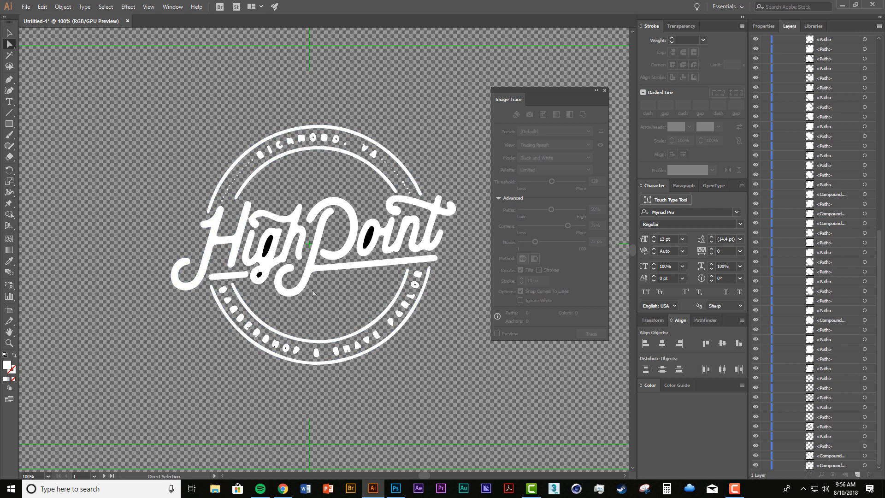
pyautogui.click(268, 247)
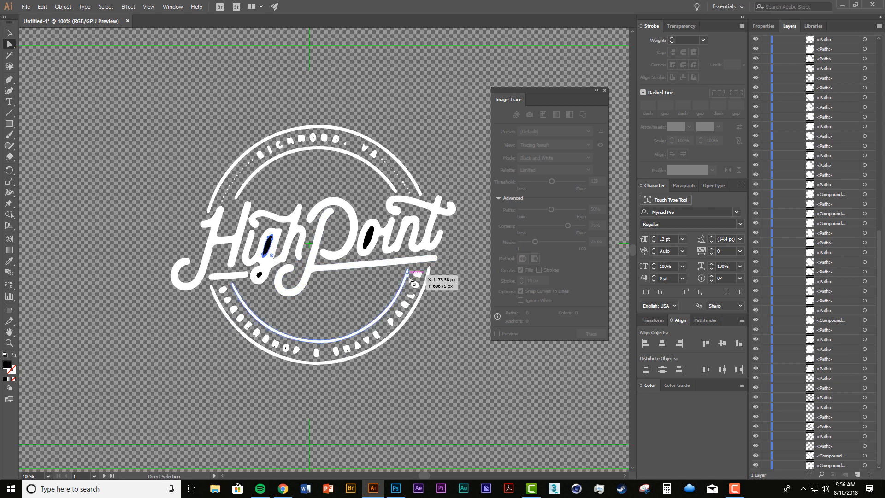
pyautogui.press('Delete')
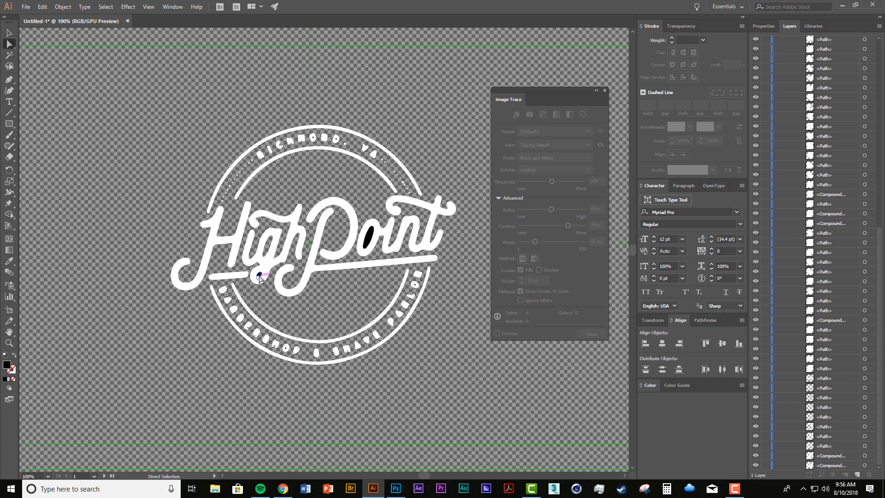
# Step: Delete the small black oval inside the lower loop of the letter g in High
pyautogui.click(259, 276)
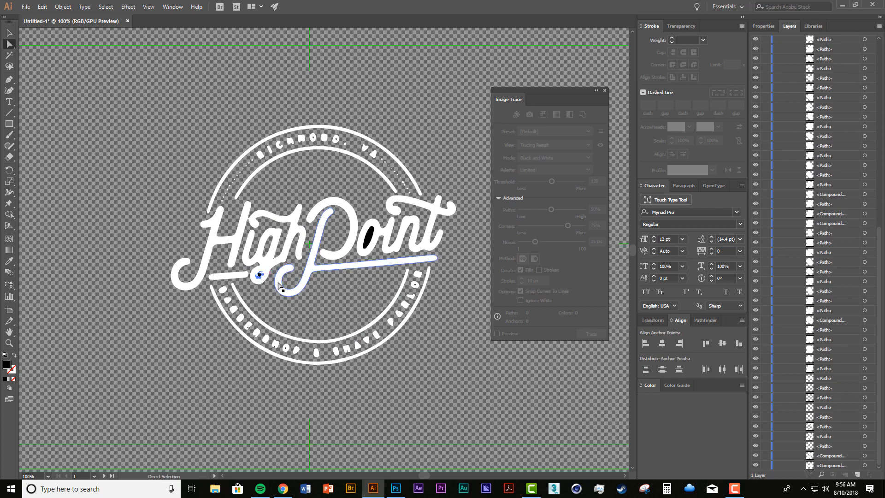
pyautogui.hotkey('ctrl', '=')
pyautogui.hotkey('ctrl', '=')
pyautogui.hotkey('ctrl', '=')
pyautogui.hotkey('ctrl', '=')
pyautogui.hotkey('ctrl', '=')
pyautogui.hotkey('ctrl', '=')
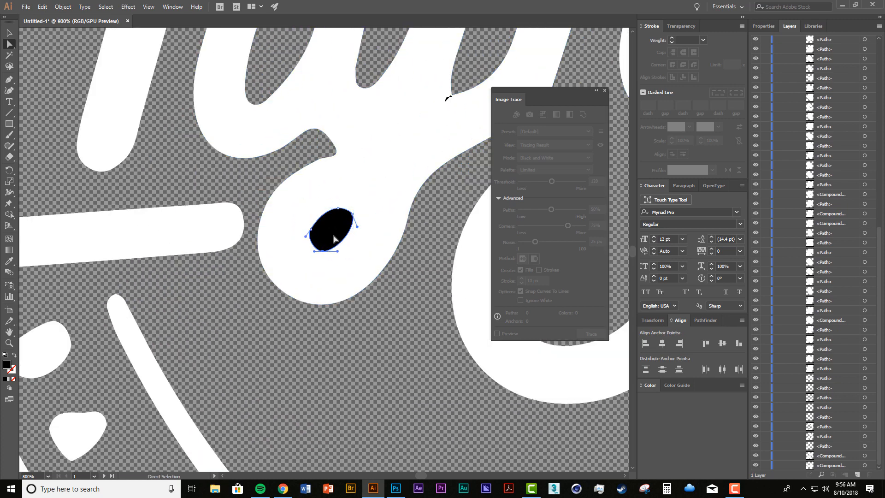
pyautogui.click(334, 238)
pyautogui.press('Delete')
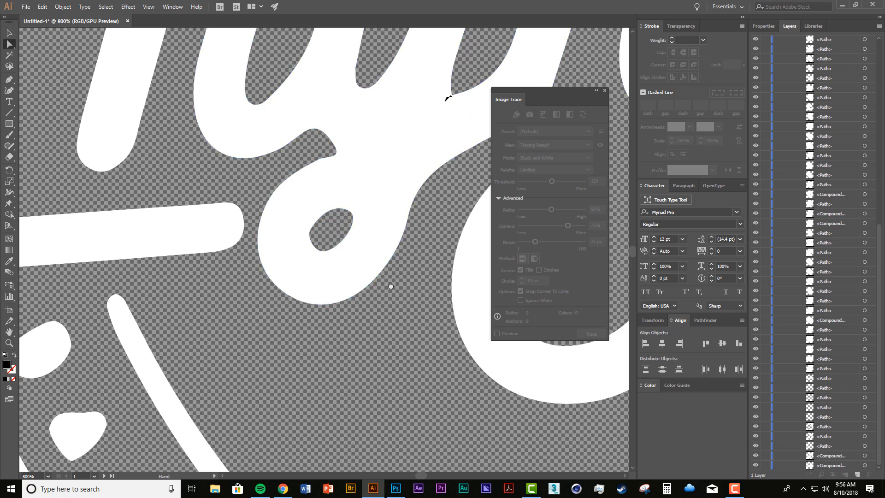
# Step: Delete the black shape filling the inside of the letter o in Point
pyautogui.moveTo(389, 286); pyautogui.dragTo(293, 266)
pyautogui.moveTo(427, 228); pyautogui.dragTo(250, 286)
pyautogui.moveTo(475, 223); pyautogui.dragTo(252, 264)
pyautogui.moveTo(424, 224)
pyautogui.mouseDown()
pyautogui.moveTo(298, 283)
pyautogui.moveTo(237, 295)
pyautogui.mouseUp()
pyautogui.press('Delete')
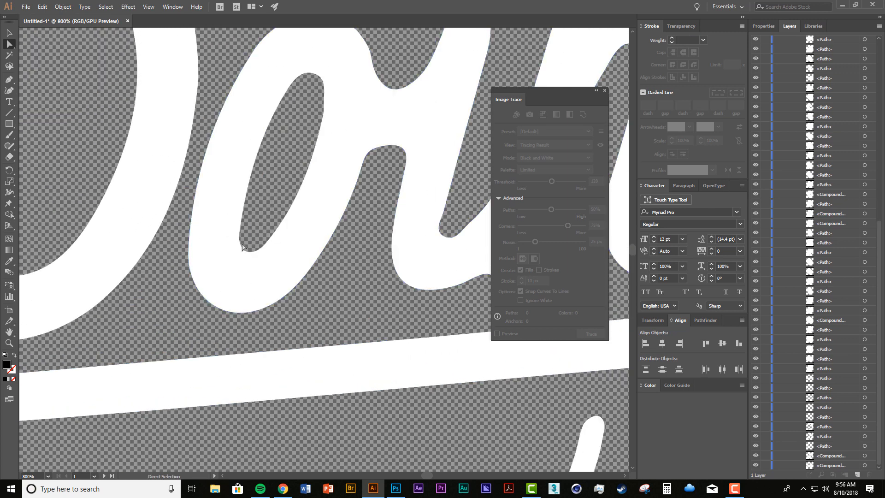
# Step: Examine the traced letters of High up close for rough edges and places where neighbouring shapes touch
pyautogui.moveTo(272, 262); pyautogui.dragTo(433, 267)
pyautogui.moveTo(309, 268); pyautogui.dragTo(480, 263)
pyautogui.moveTo(332, 256)
pyautogui.mouseDown()
pyautogui.moveTo(543, 268)
pyautogui.moveTo(463, 233)
pyautogui.moveTo(560, 198)
pyautogui.mouseUp()
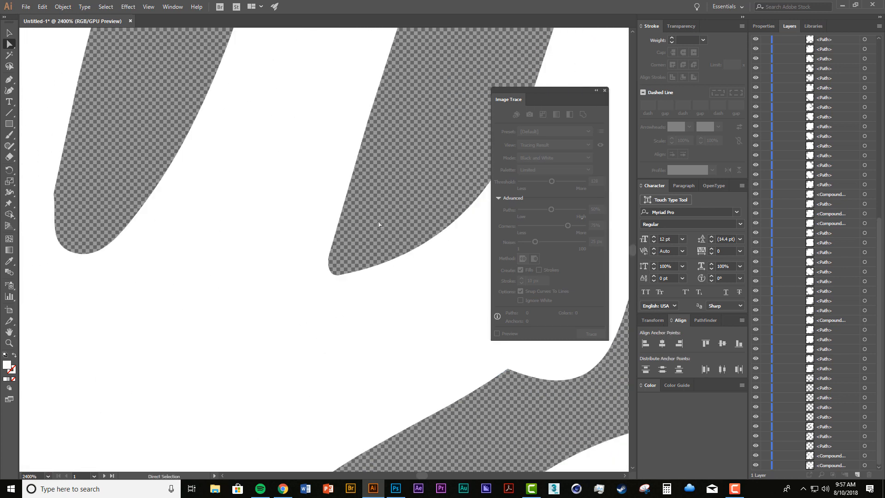
pyautogui.scroll(-5, 377, 224)
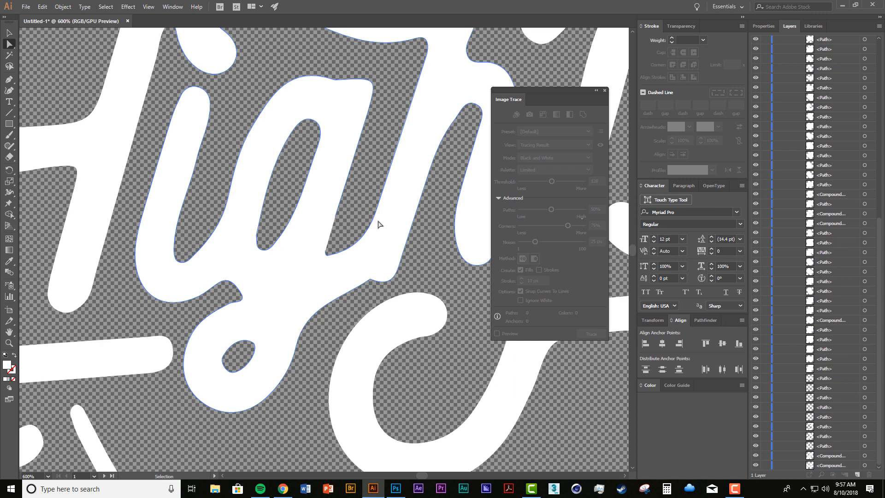
pyautogui.scroll(-3, 378, 224)
pyautogui.moveTo(388, 245); pyautogui.dragTo(439, 273)
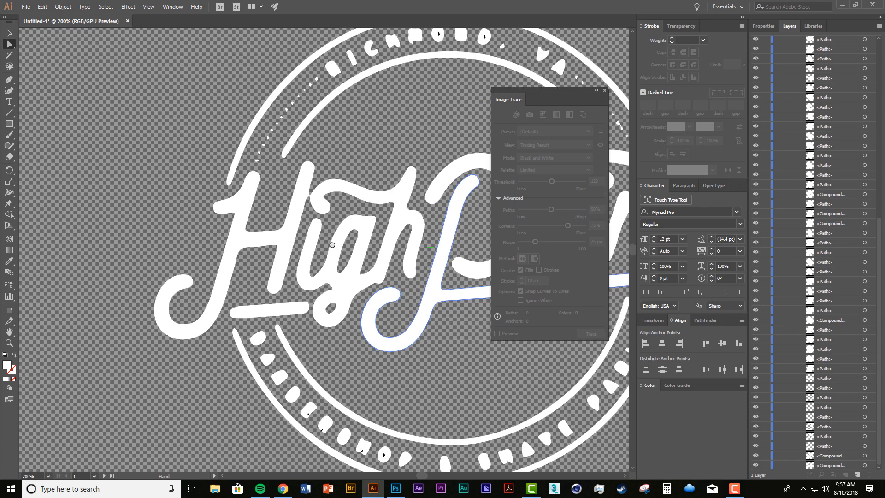
pyautogui.scroll(5, 322, 198)
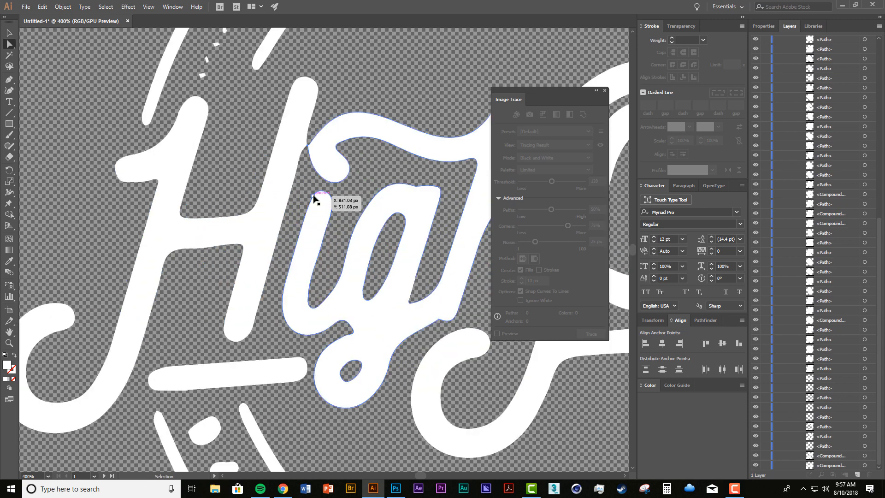
pyautogui.moveTo(305, 156); pyautogui.dragTo(343, 290)
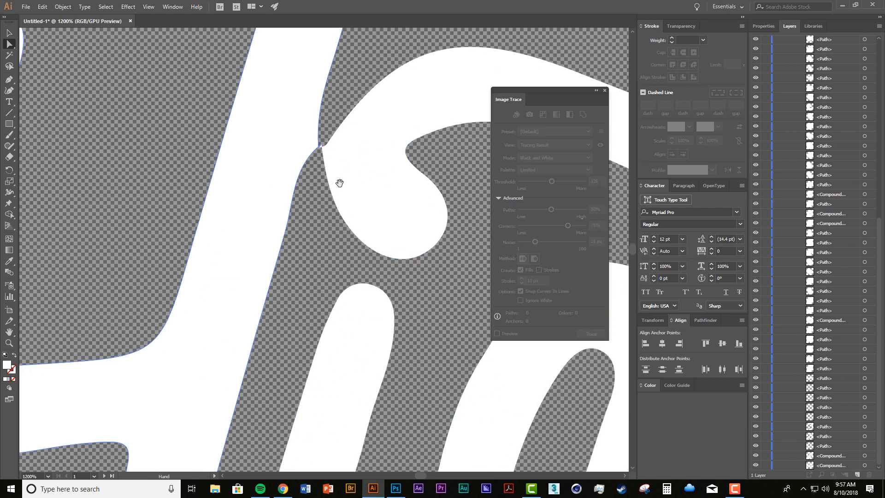
# Step: Pull the spur on the H's right stem away from the neighbouring swash and straighten the edge just below it
pyautogui.moveTo(333, 201); pyautogui.dragTo(397, 301)
pyautogui.click(352, 222)
pyautogui.hotkey('ctrl', '=')
pyautogui.hotkey('ctrl', '=')
pyautogui.moveTo(258, 240); pyautogui.dragTo(425, 274)
pyautogui.moveTo(216, 260); pyautogui.dragTo(440, 247)
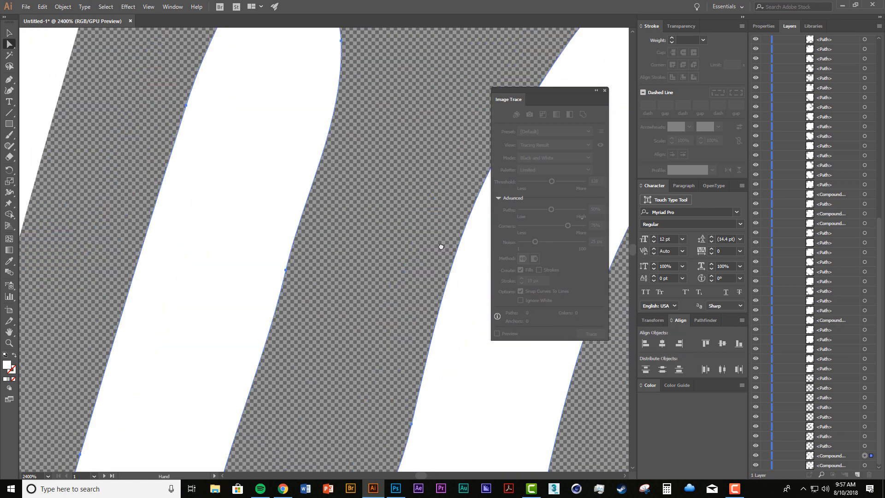
pyautogui.hotkey('ctrl', '-')
pyautogui.moveTo(294, 120); pyautogui.dragTo(383, 314)
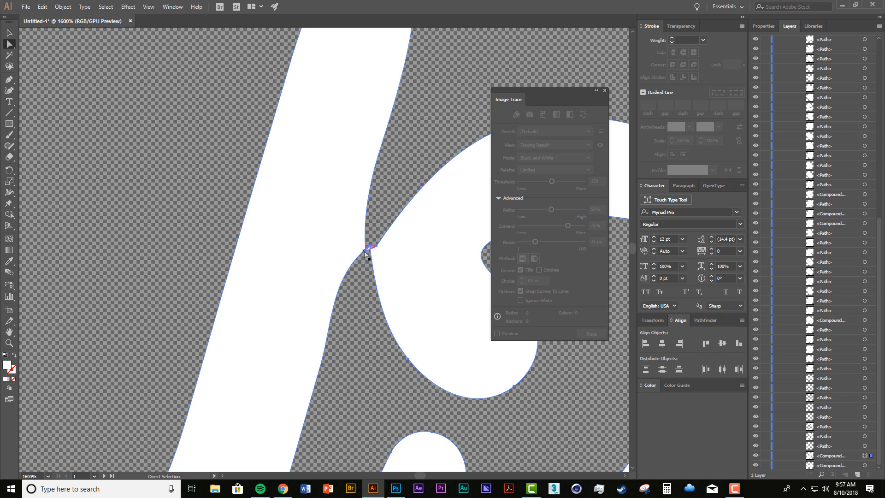
pyautogui.click(368, 257)
pyautogui.click(365, 250)
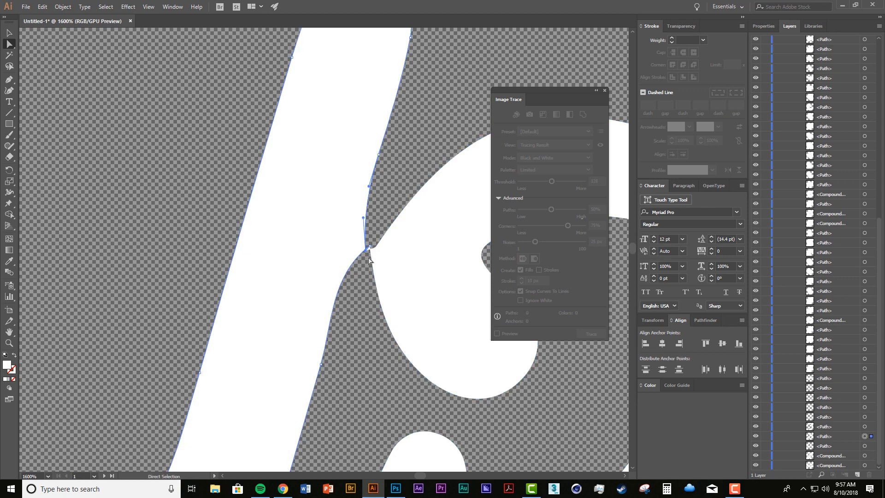
pyautogui.moveTo(368, 251); pyautogui.dragTo(358, 251)
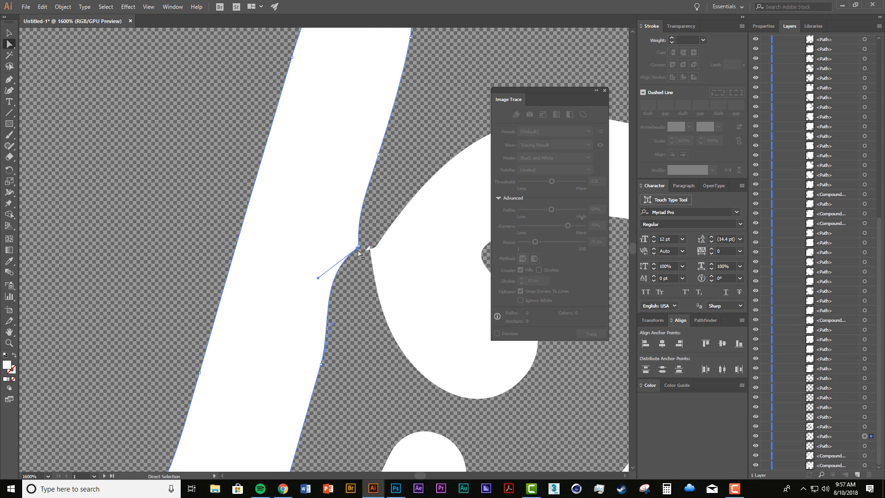
pyautogui.moveTo(330, 296); pyautogui.dragTo(339, 301)
pyautogui.click(359, 248)
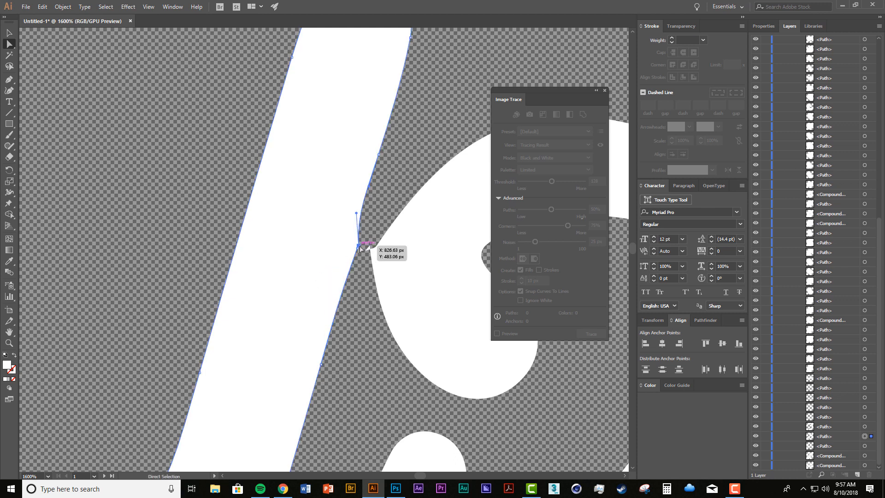
# Step: Try to smooth the kink on the H's right stem by reshaping its handle and adjoining points, and undo these edits
pyautogui.moveTo(357, 213); pyautogui.dragTo(368, 214)
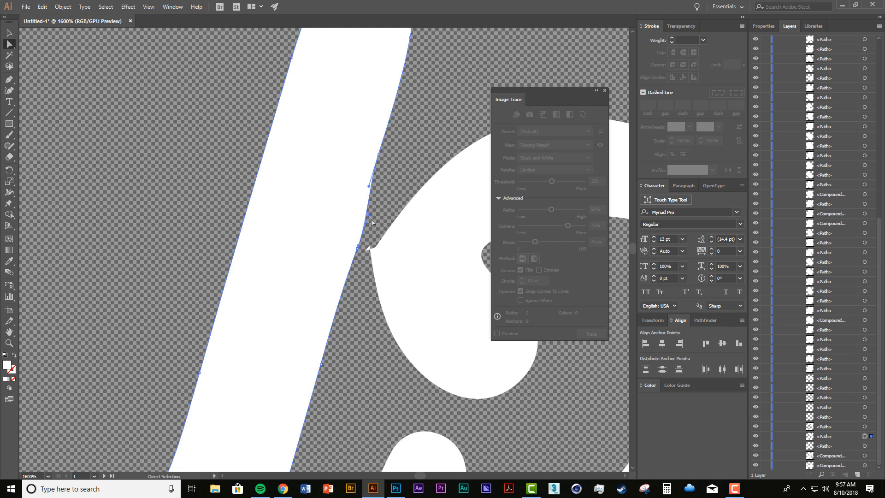
pyautogui.click(358, 252)
pyautogui.press('Delete')
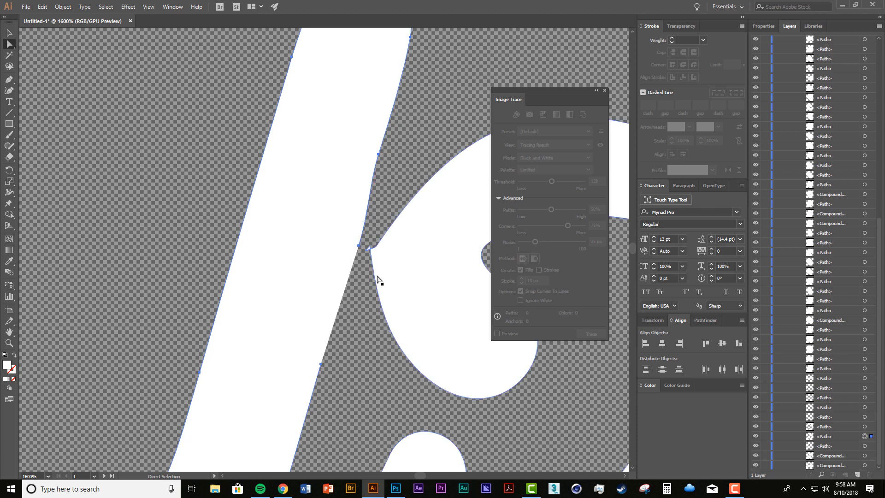
pyautogui.click(321, 365)
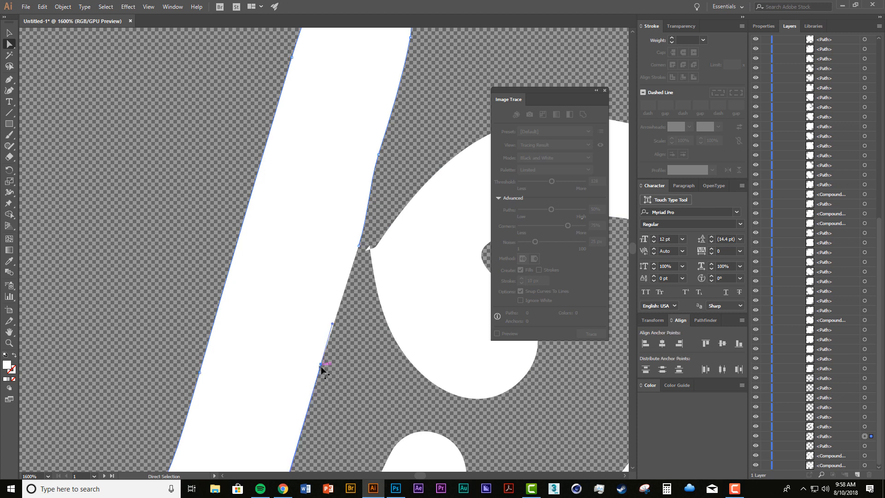
pyautogui.moveTo(321, 366); pyautogui.dragTo(359, 377)
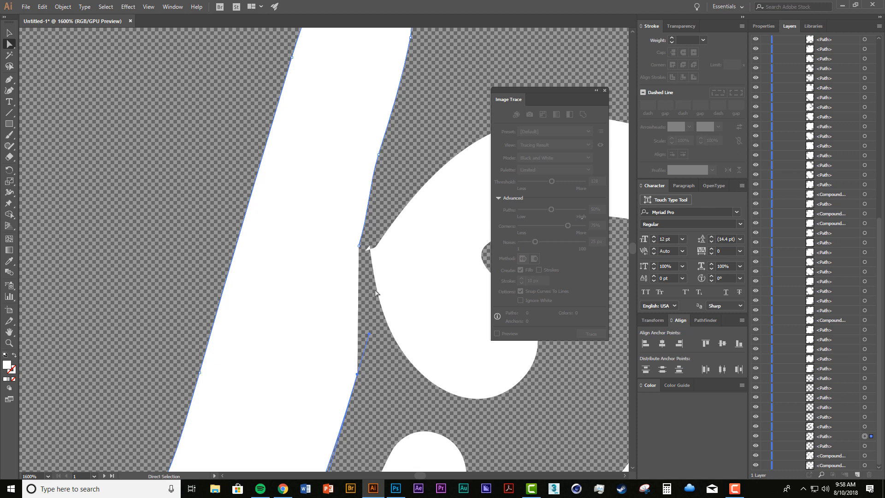
pyautogui.hotkey('ctrl', 'z')
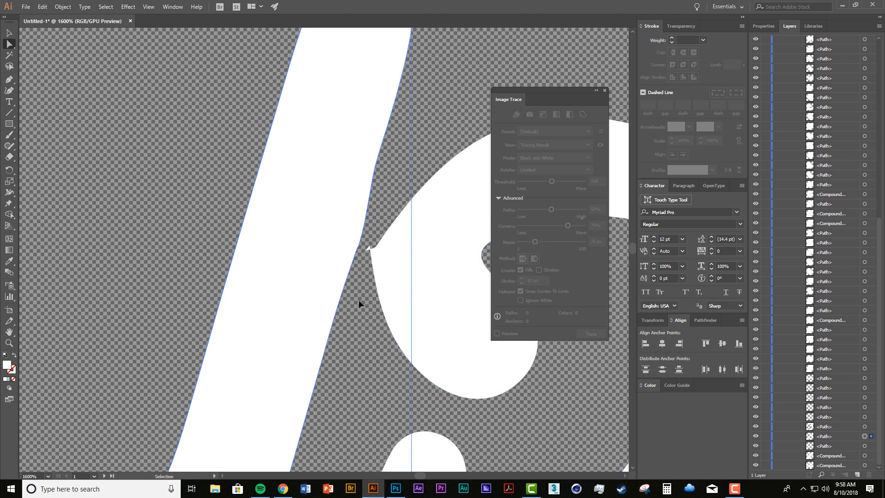
pyautogui.hotkey('ctrl', 'z')
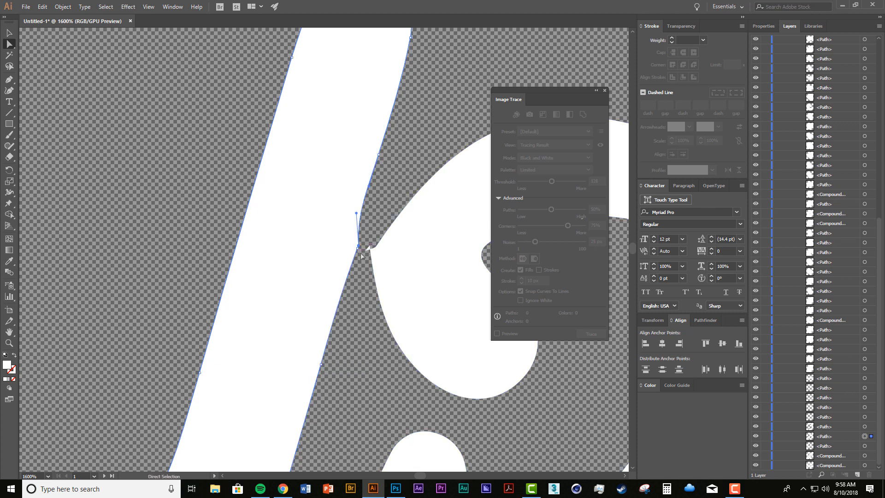
# Step: Remove the two anchor points at the kink on the H's right stem with the Pen tool
pyautogui.click(358, 248)
pyautogui.click(9, 91)
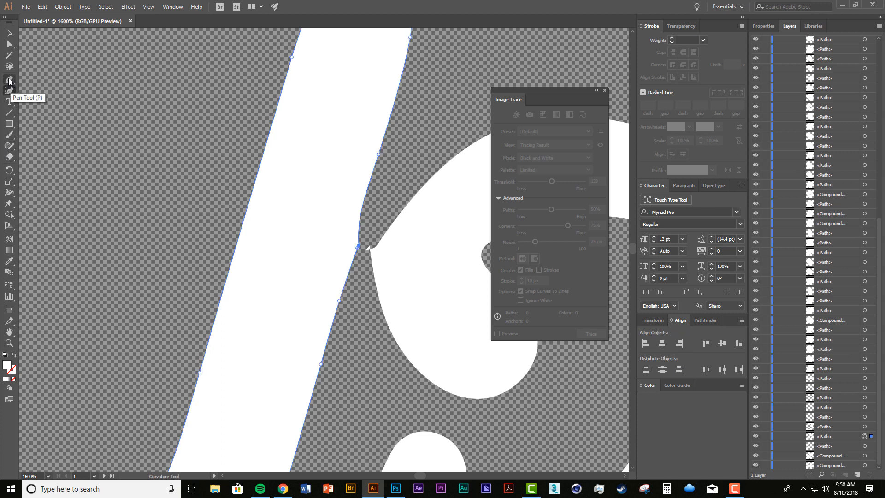
pyautogui.click(9, 81)
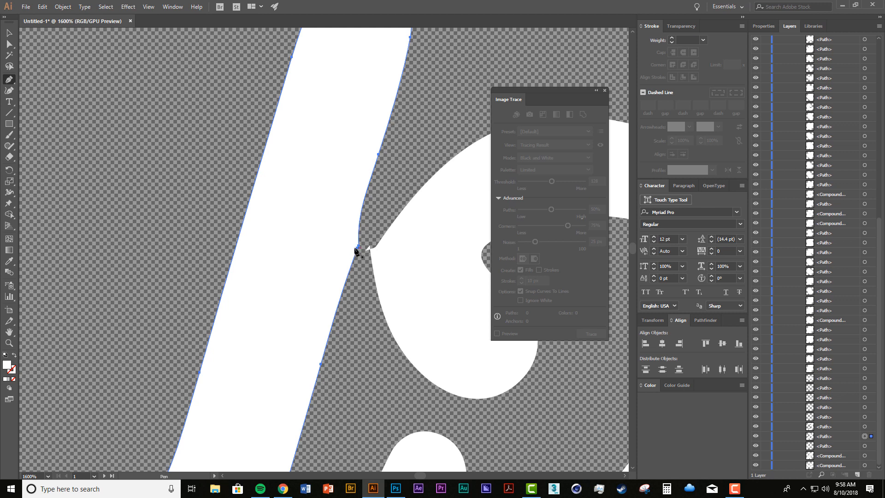
pyautogui.hotkey('ctrl', '+')
pyautogui.hotkey('ctrl', '+')
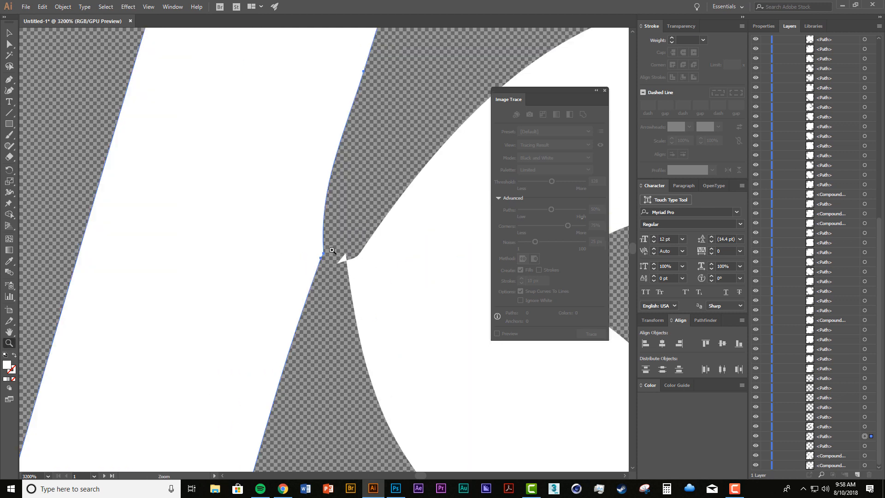
pyautogui.click(327, 253)
pyautogui.moveTo(332, 311); pyautogui.dragTo(351, 284)
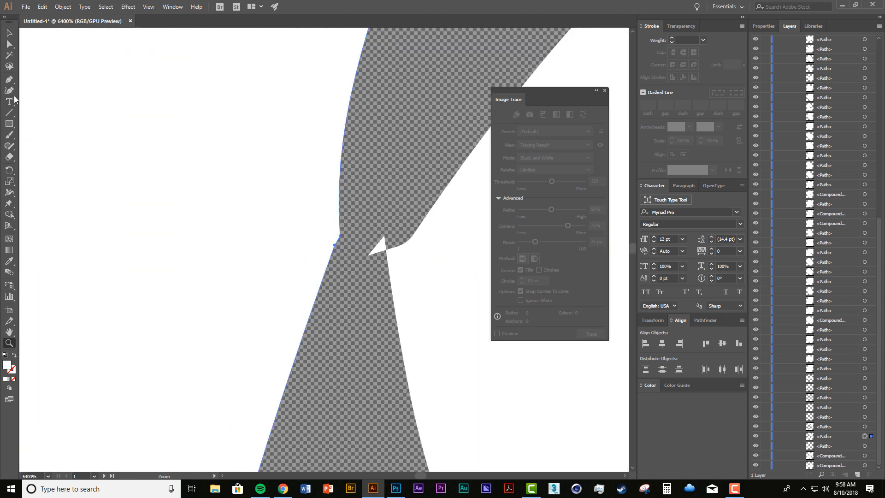
pyautogui.click(9, 79)
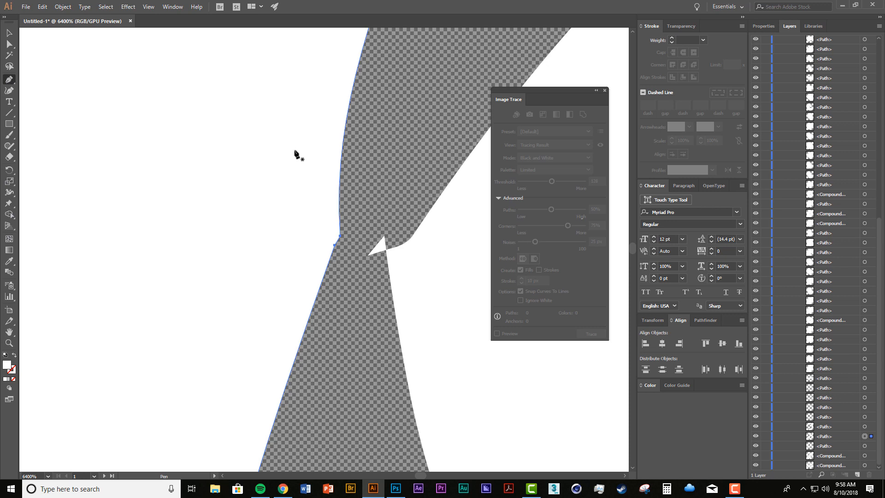
pyautogui.click(334, 246)
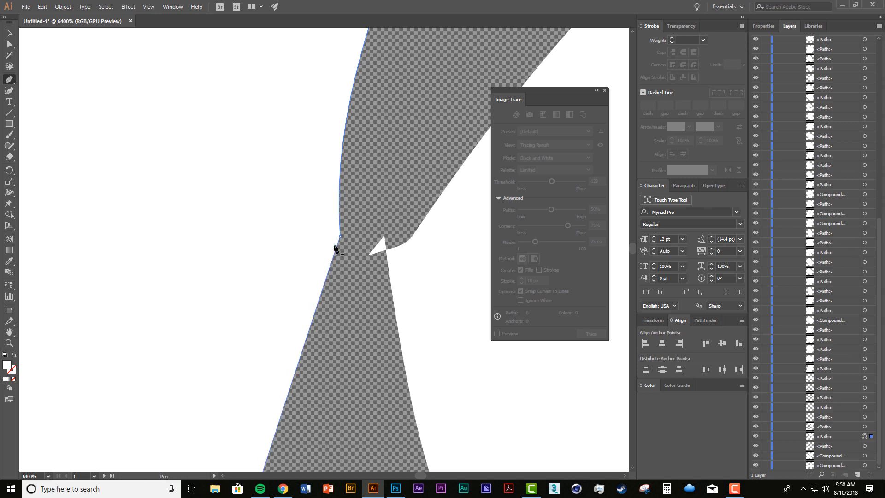
pyautogui.click(340, 239)
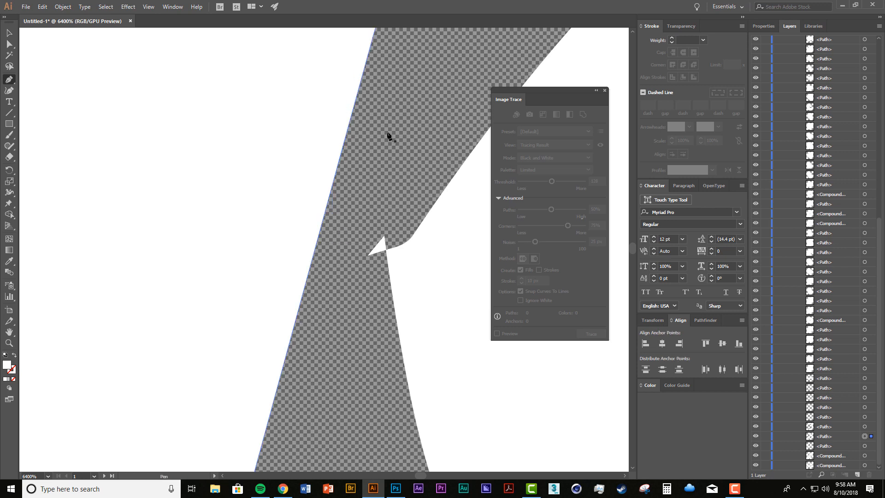
# Step: Remove the two anchor points forming the spur at the tip of the swash beside the H's right stem, using the Pen tool
pyautogui.hotkey('ctrl', '-')
pyautogui.hotkey('ctrl', '-')
pyautogui.hotkey('ctrl', '-')
pyautogui.hotkey('ctrl', '-')
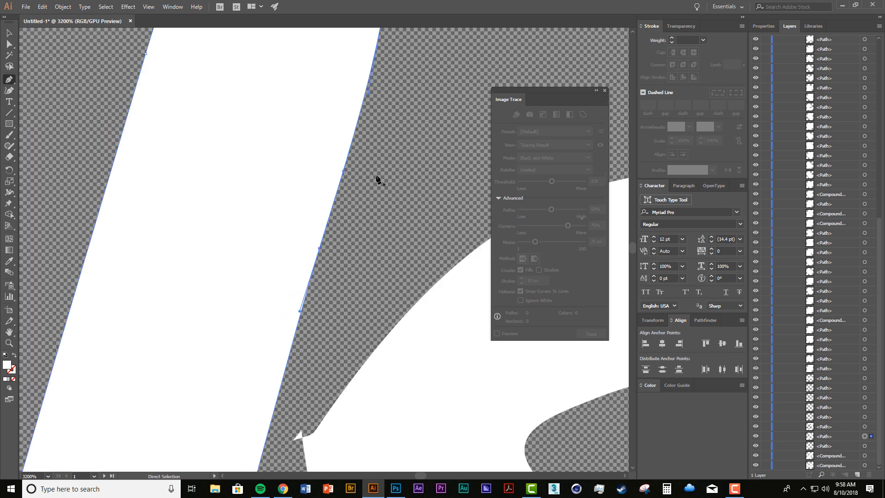
pyautogui.moveTo(315, 323); pyautogui.dragTo(353, 217)
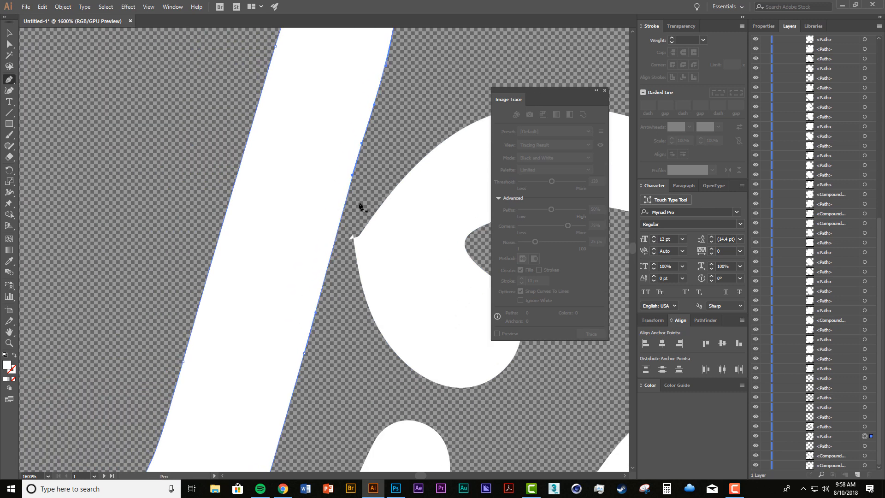
pyautogui.press('v')
pyautogui.hotkey('ctrl', 'a')
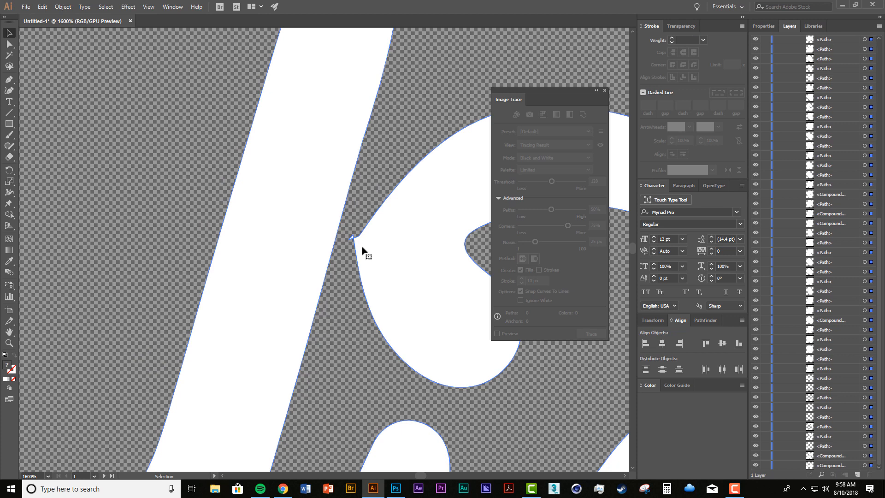
pyautogui.press('a')
pyautogui.click(355, 239)
pyautogui.hotkey('ctrl', '+')
pyautogui.hotkey('ctrl', '+')
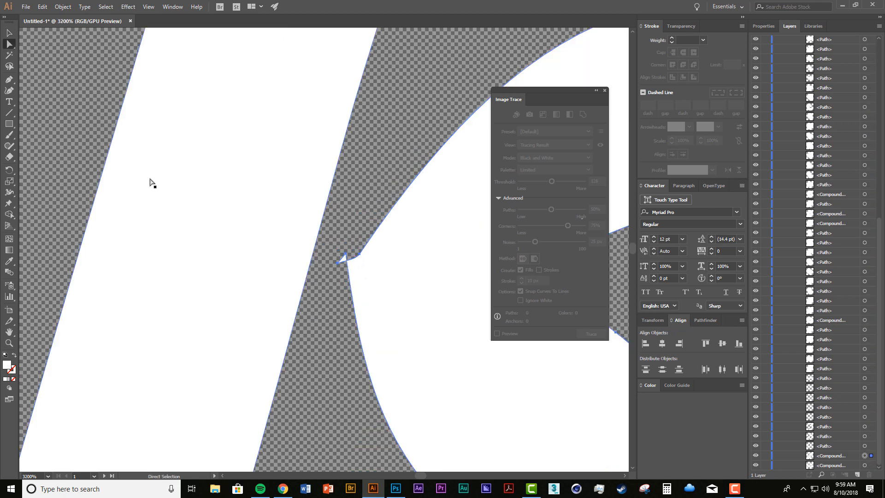
pyautogui.click(9, 79)
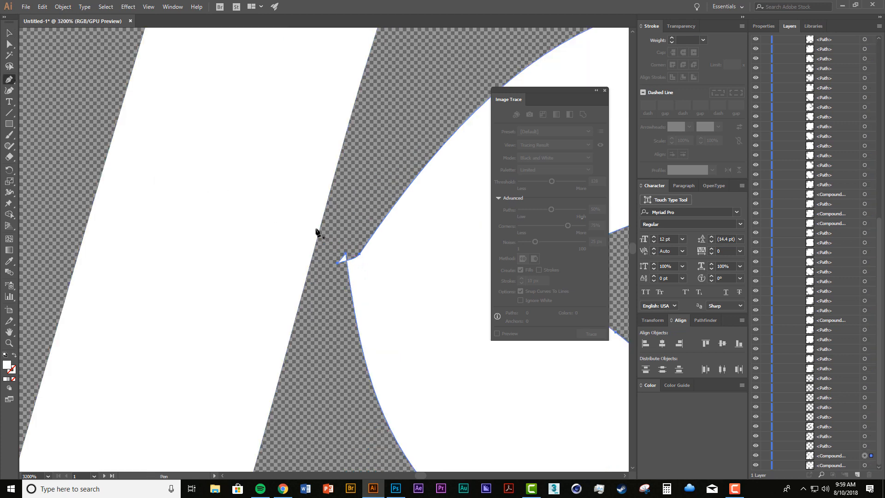
pyautogui.click(346, 256)
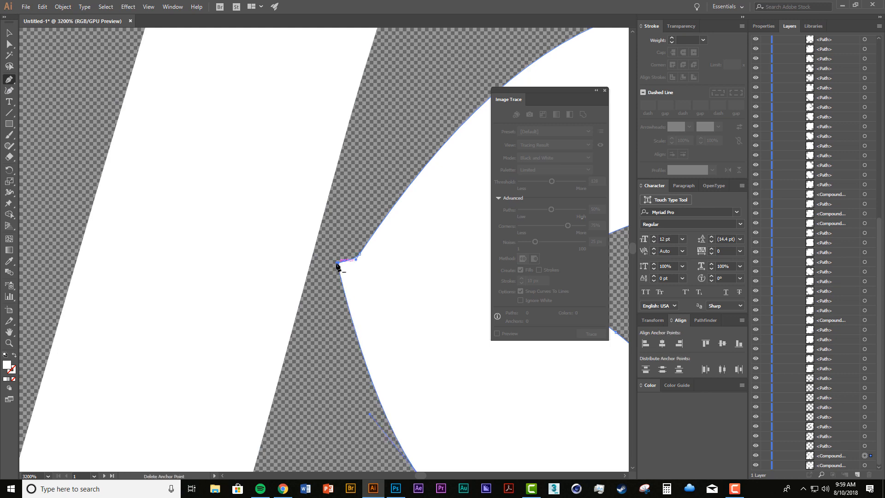
pyautogui.click(341, 263)
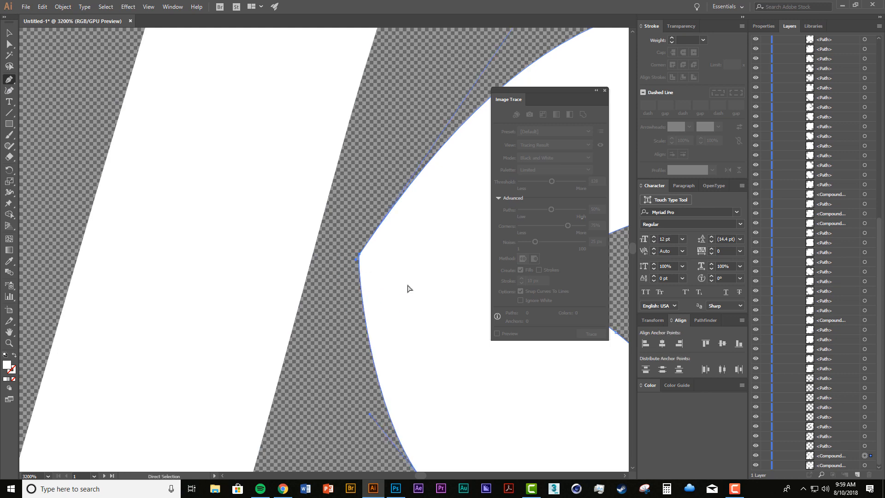
# Step: Convert the pointed anchor at the swash's tip into a smooth curve and shift the anchor slightly up and to the right
pyautogui.hotkey('ctrl', '-')
pyautogui.hotkey('ctrl', '-')
pyautogui.hotkey('ctrl', '-')
pyautogui.hotkey('ctrl', '-')
pyautogui.hotkey('ctrl', '-')
pyautogui.hotkey('ctrl', '-')
pyautogui.hotkey('ctrl', '-')
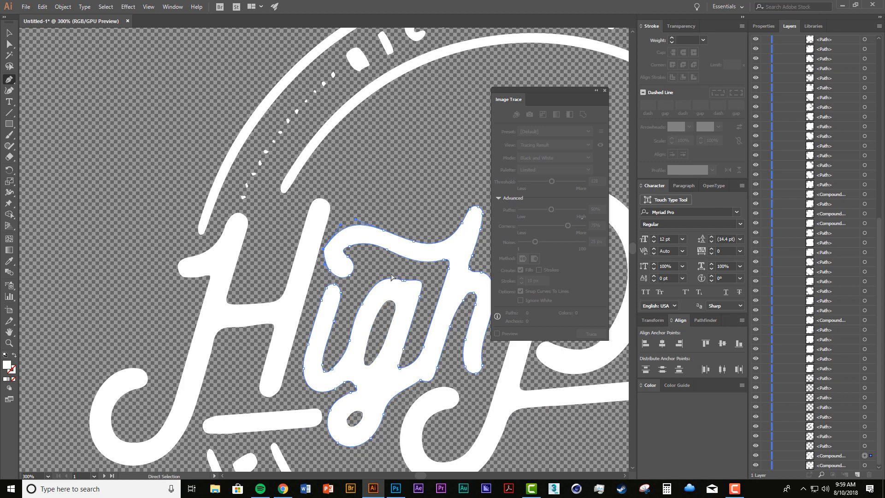
pyautogui.hotkey('ctrl', '+')
pyautogui.hotkey('ctrl', '+')
pyautogui.hotkey('ctrl', '+')
pyautogui.hotkey('ctrl', '+')
pyautogui.hotkey('ctrl', '+')
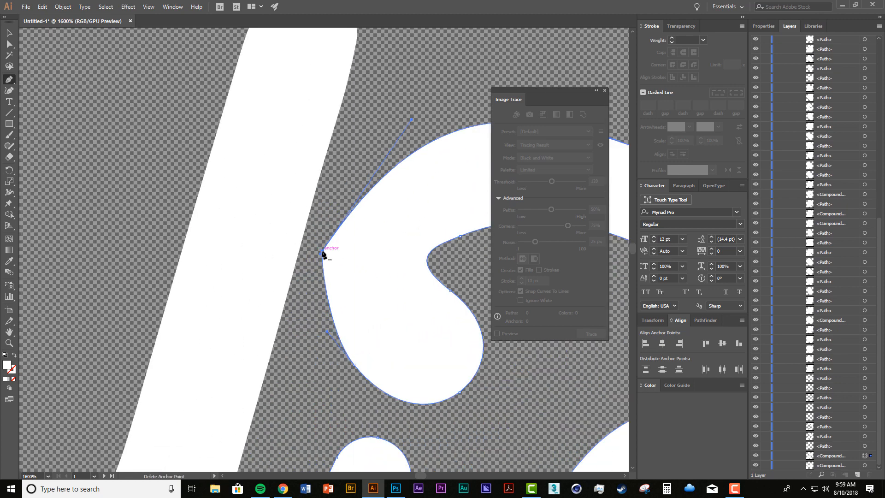
pyautogui.press('alt')
pyautogui.moveTo(322, 251); pyautogui.dragTo(340, 193)
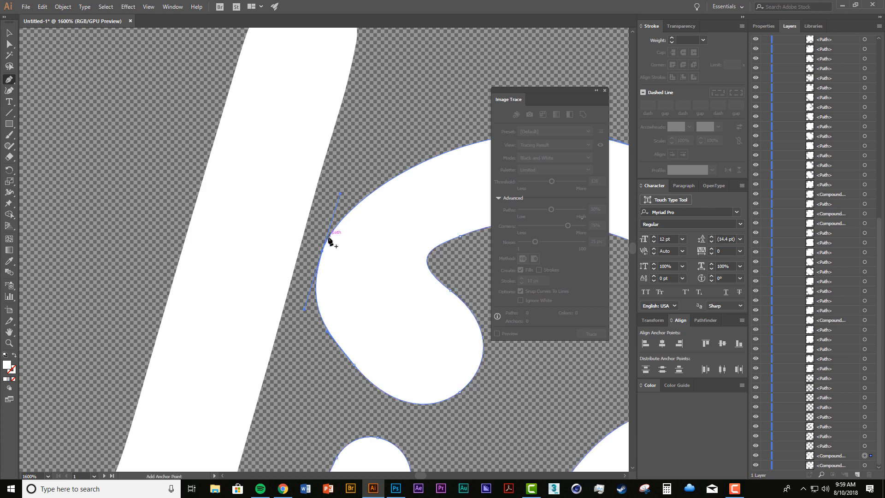
pyautogui.press('a')
pyautogui.moveTo(322, 251); pyautogui.dragTo(329, 234)
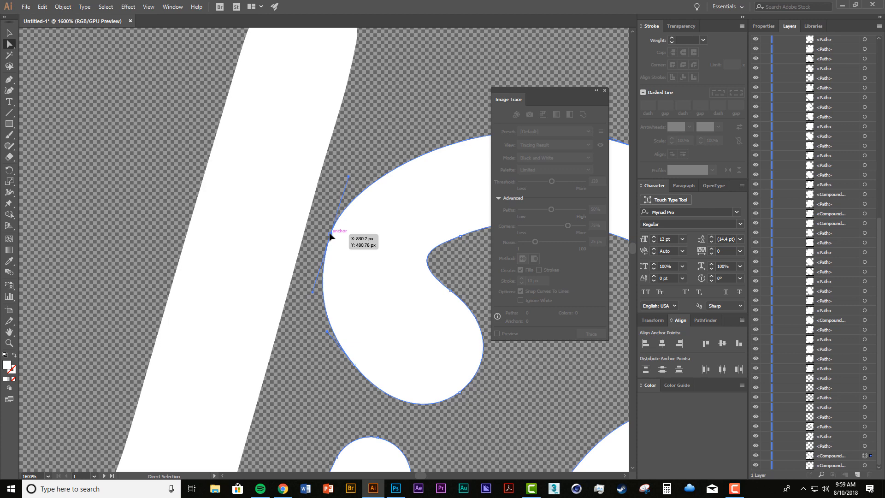
# Step: Refine the rounded end of the swash by slightly adjusting the smoothed anchor point and its upper handle
pyautogui.scroll(-5, 329, 234)
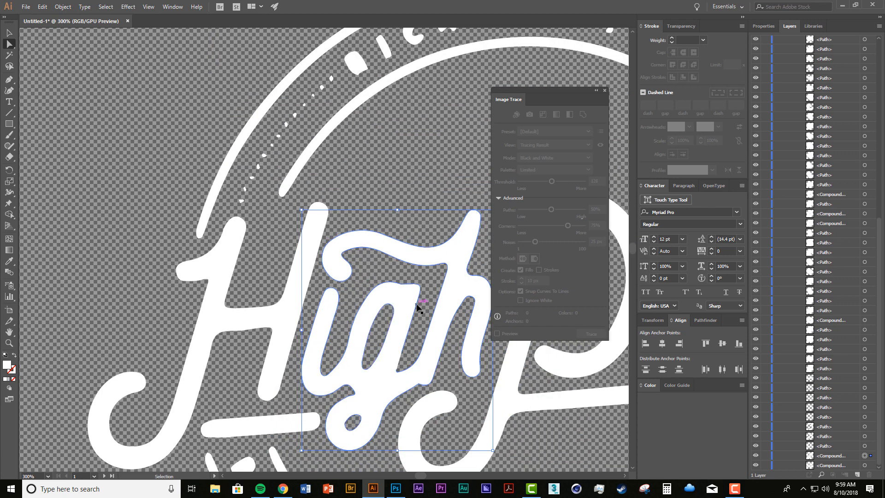
pyautogui.scroll(5, 407, 292)
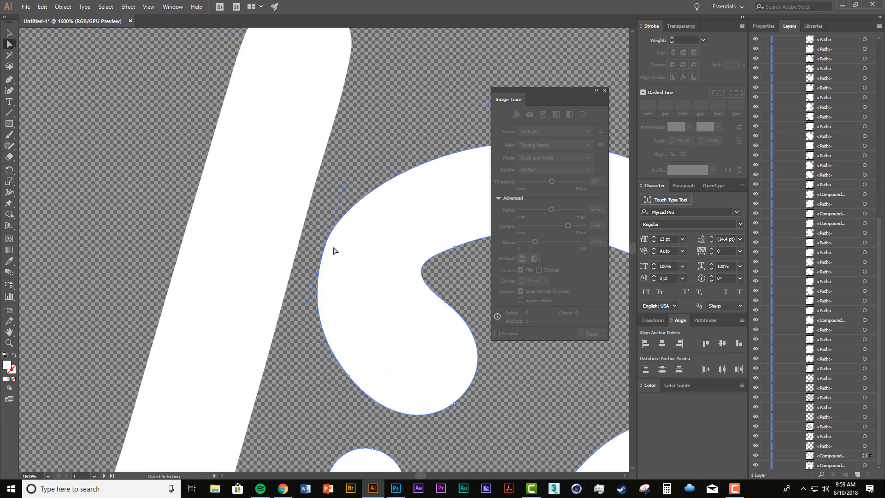
pyautogui.click(325, 246)
pyautogui.moveTo(343, 187); pyautogui.dragTo(349, 182)
pyautogui.moveTo(324, 246); pyautogui.dragTo(327, 240)
pyautogui.scroll(1, 350, 252)
pyautogui.scroll(-1, 350, 252)
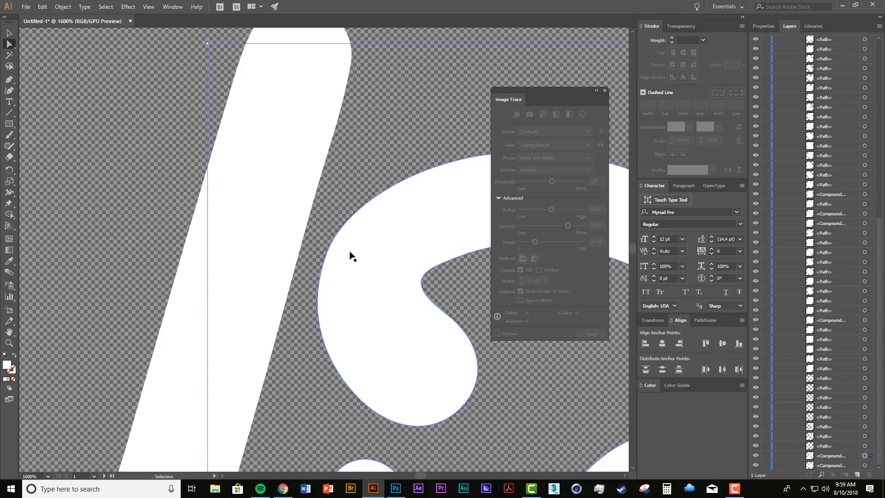
# Step: Examine the overall High Point lettering from the H to the final t for remaining flaws
pyautogui.scroll(-6, 350, 256)
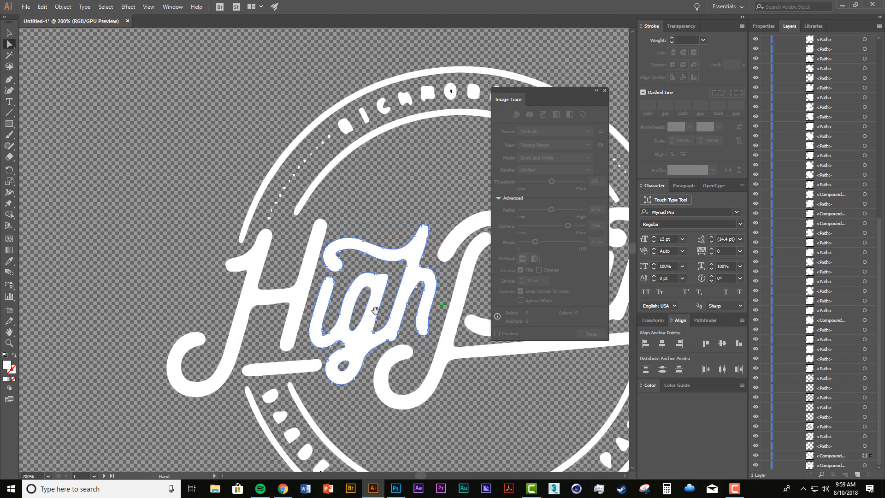
pyautogui.moveTo(376, 310); pyautogui.dragTo(273, 226)
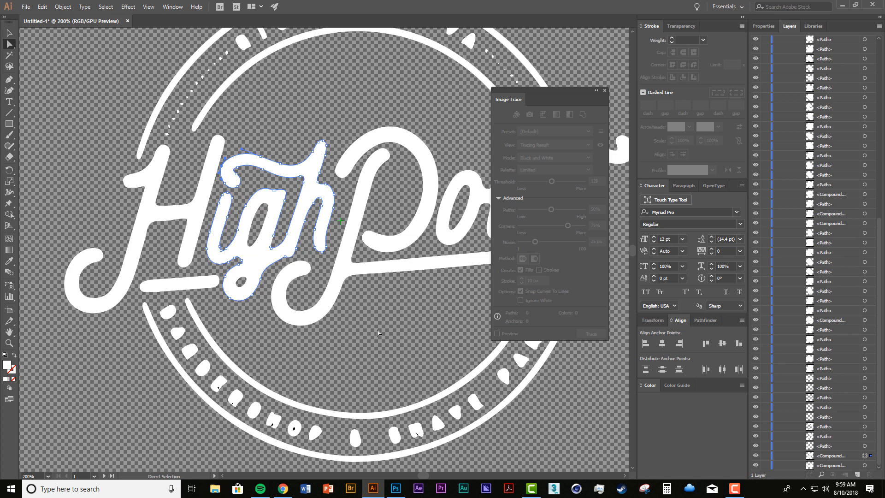
pyautogui.press('v')
pyautogui.click(355, 315)
pyautogui.moveTo(352, 322); pyautogui.dragTo(173, 332)
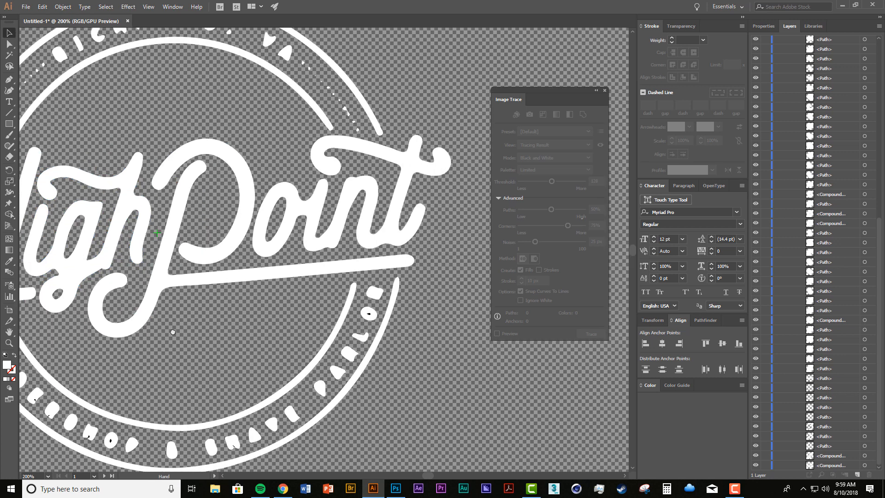
pyautogui.click(223, 253)
pyautogui.moveTo(233, 314)
pyautogui.mouseDown()
pyautogui.moveTo(344, 299)
pyautogui.moveTo(394, 304)
pyautogui.mouseUp()
pyautogui.moveTo(244, 294); pyautogui.dragTo(306, 285)
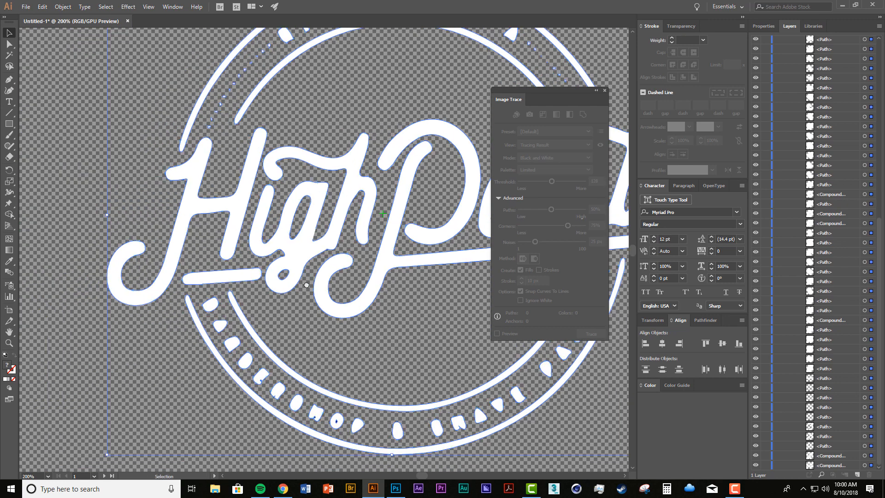
# Step: Select the pieces of the High Point lettering and its underlines one at a time to examine which shapes form separate paths
pyautogui.press('a')
pyautogui.click(209, 248)
pyautogui.click(178, 238)
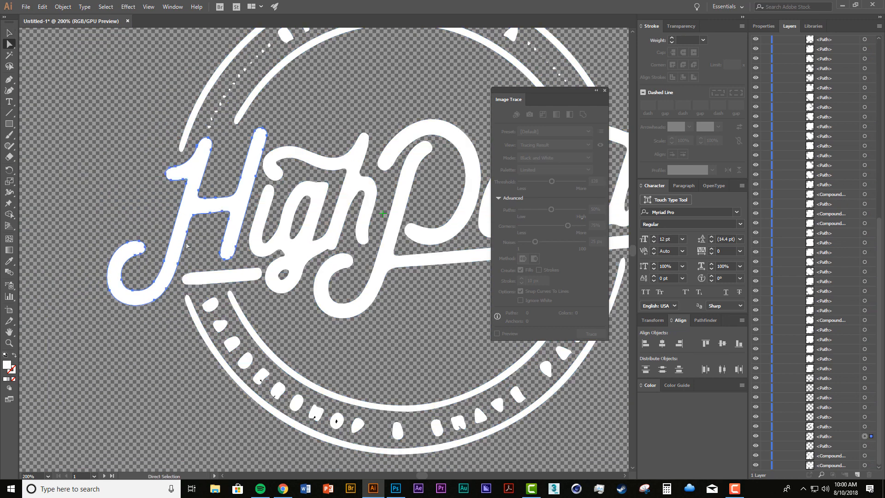
pyautogui.click(205, 275)
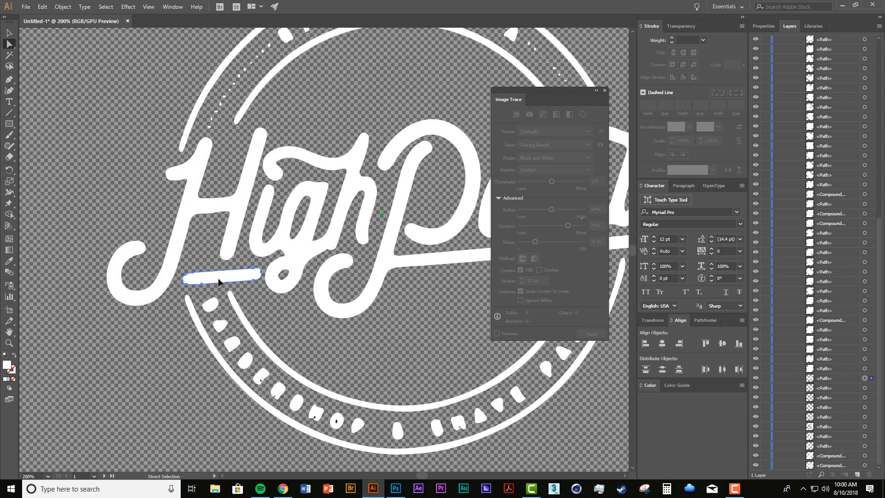
pyautogui.click(257, 227)
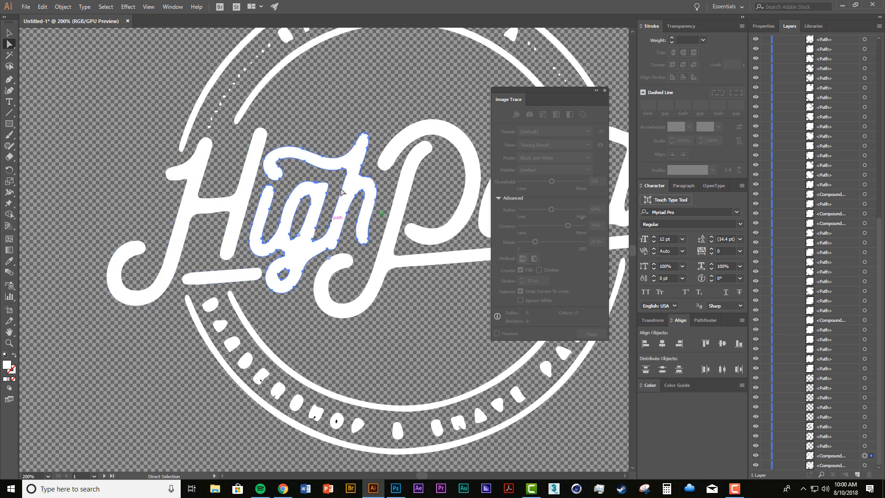
pyautogui.press('space')
pyautogui.moveTo(331, 253); pyautogui.dragTo(234, 252)
pyautogui.click(245, 261)
pyautogui.press('space')
pyautogui.moveTo(319, 273); pyautogui.dragTo(196, 277)
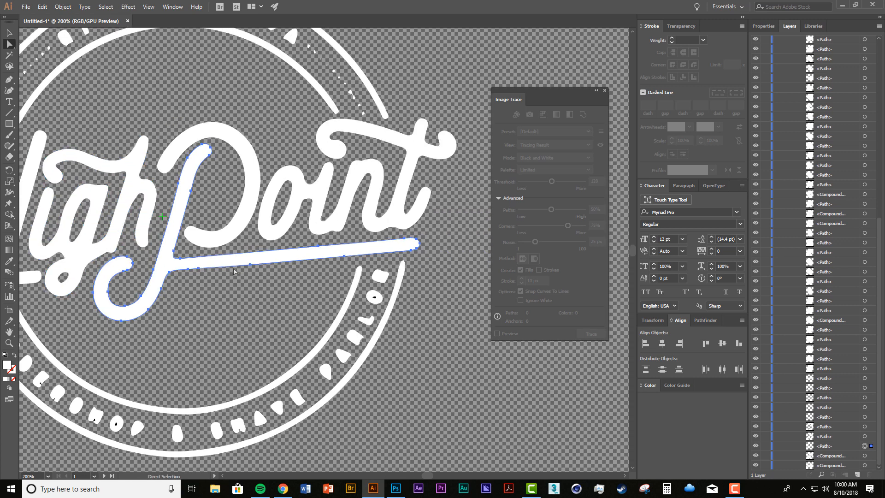
pyautogui.click(166, 158)
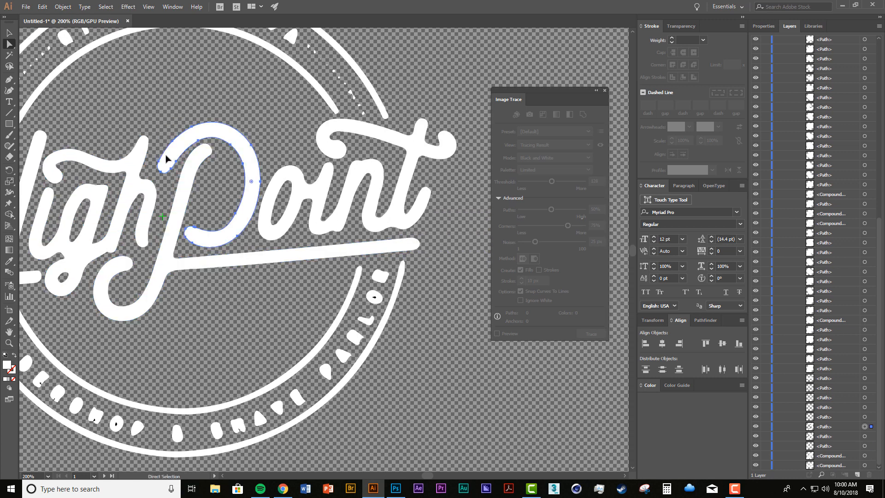
pyautogui.click(274, 202)
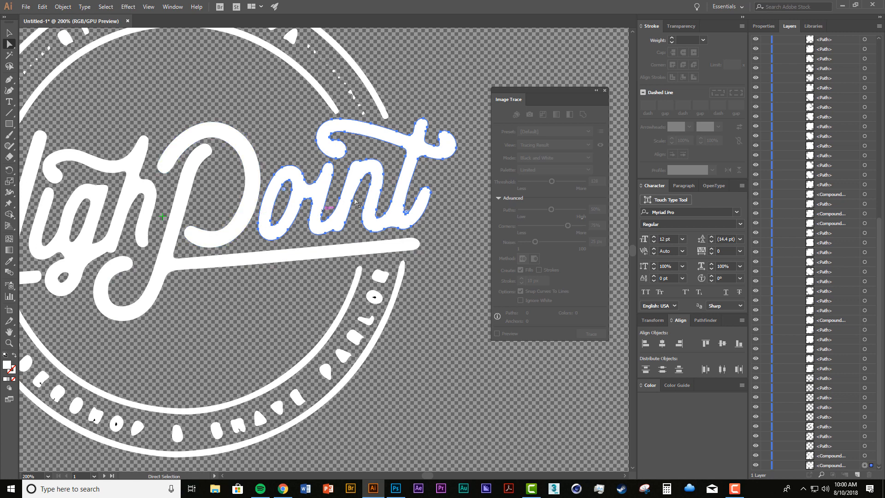
# Step: Look through the traced paths in the layer list, deselect the artwork and collapse the group of paths
pyautogui.moveTo(249, 214); pyautogui.dragTo(374, 216)
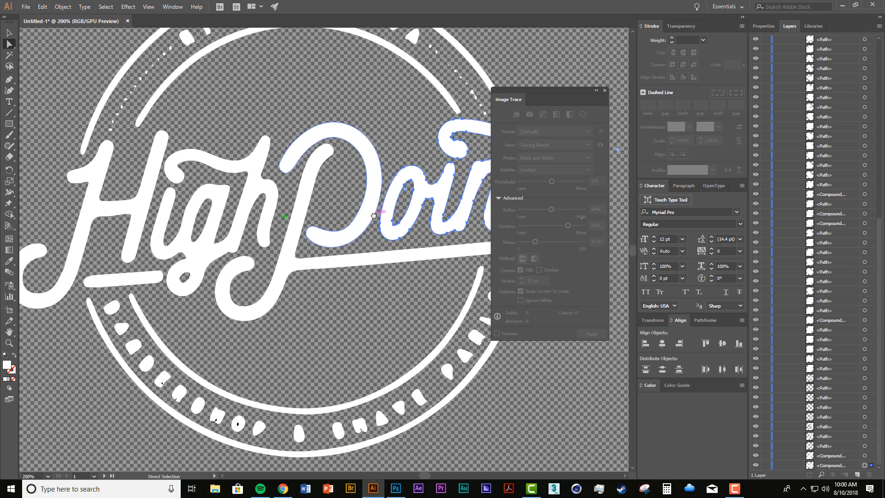
pyautogui.hotkey('ctrl', '-')
pyautogui.hotkey('ctrl', '-')
pyautogui.moveTo(245, 272); pyautogui.dragTo(318, 241)
pyautogui.hotkey('ctrl', '+')
pyautogui.moveTo(256, 274); pyautogui.dragTo(324, 247)
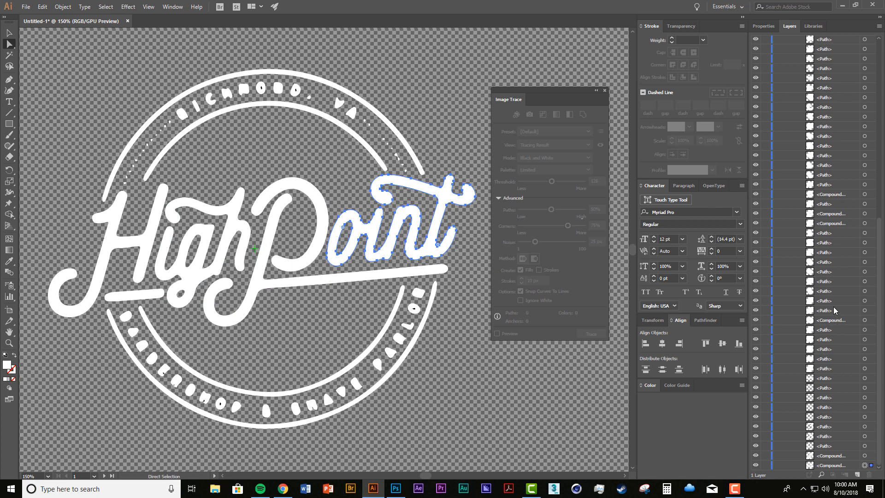
pyautogui.scroll(10, 826, 321)
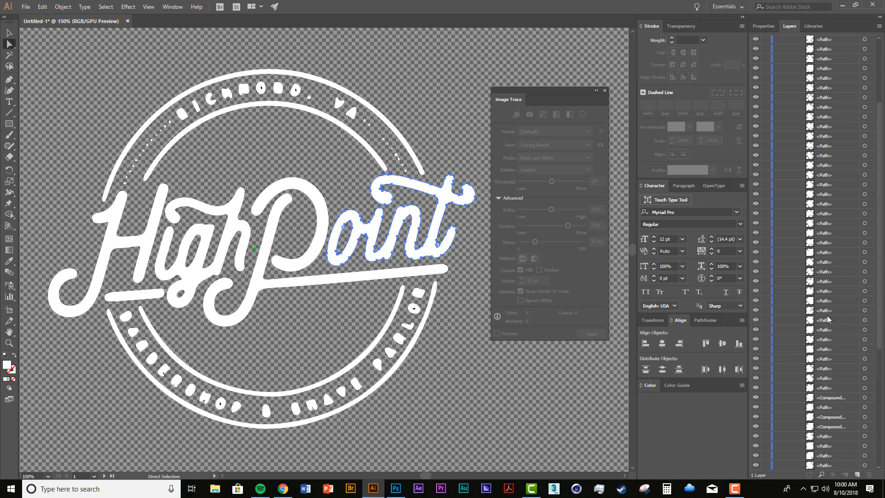
pyautogui.scroll(-11, 832, 360)
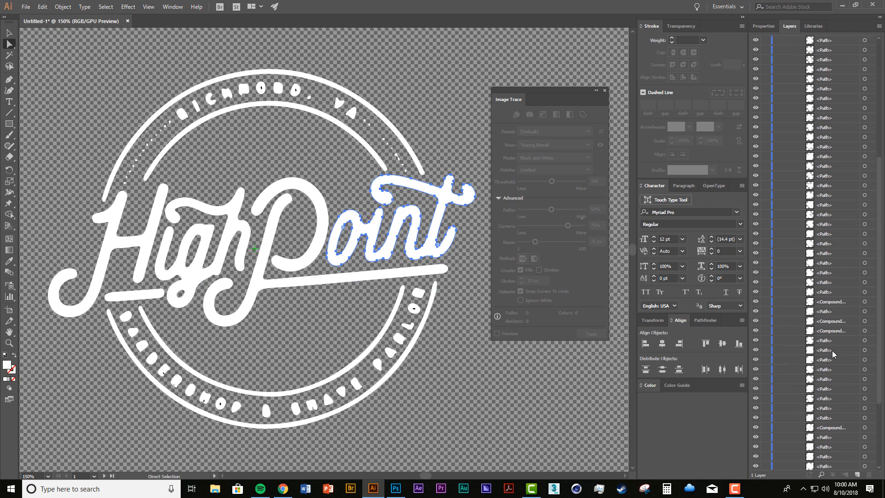
pyautogui.scroll(11, 824, 393)
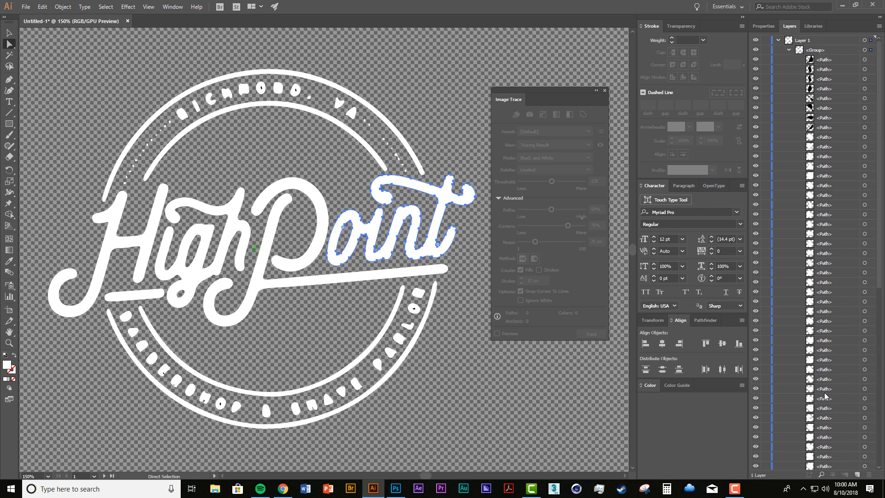
pyautogui.click(271, 330)
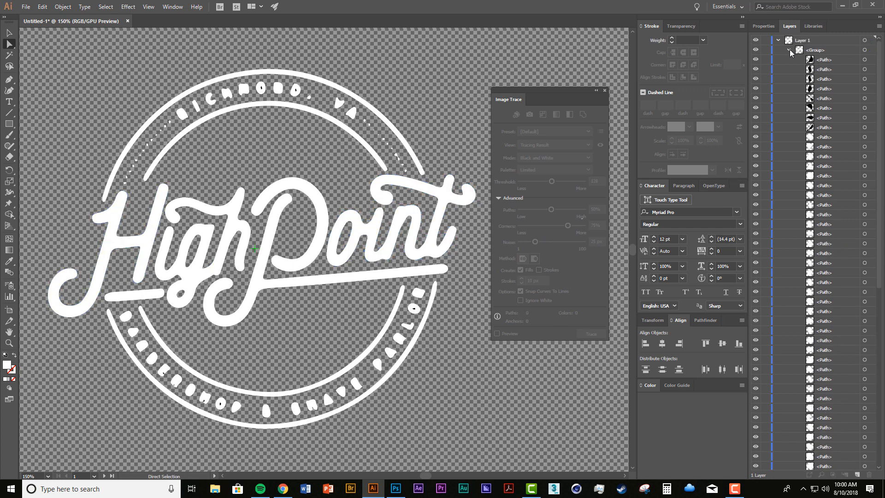
pyautogui.click(788, 50)
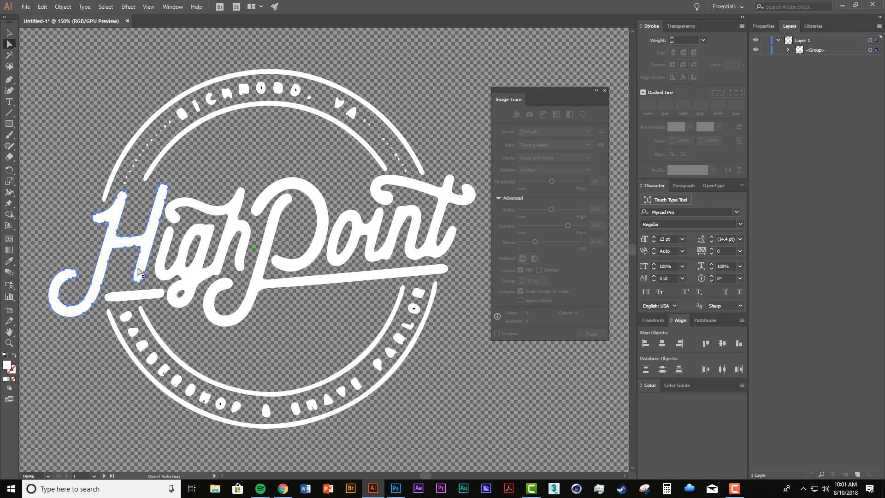
# Step: Select all the High Point lettering pieces together with both underlines and remove them from the traced group
pyautogui.keyDown('shift'); pyautogui.click(153, 267); pyautogui.keyUp('shift')
pyautogui.keyDown('shift'); pyautogui.click(144, 301); pyautogui.keyUp('shift')
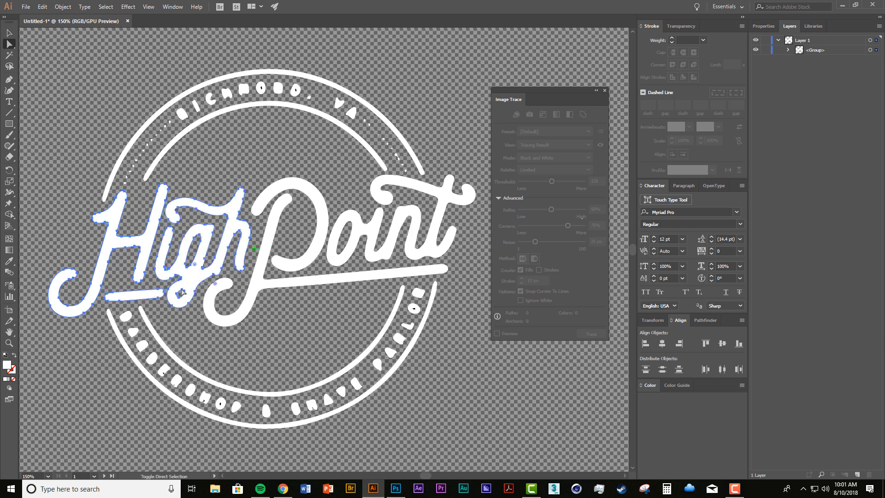
pyautogui.keyDown('shift'); pyautogui.click(258, 266); pyautogui.keyUp('shift')
pyautogui.keyDown('shift'); pyautogui.click(290, 210); pyautogui.keyUp('shift')
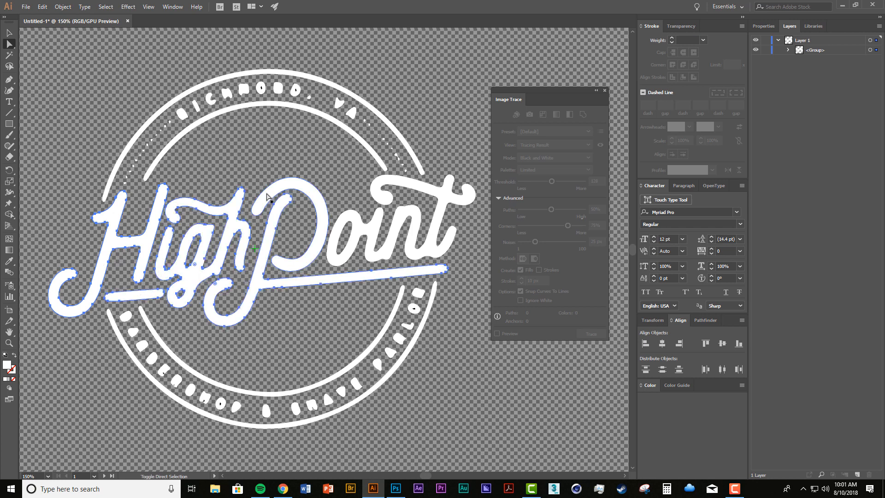
pyautogui.keyDown('shift'); pyautogui.click(349, 222); pyautogui.keyUp('shift')
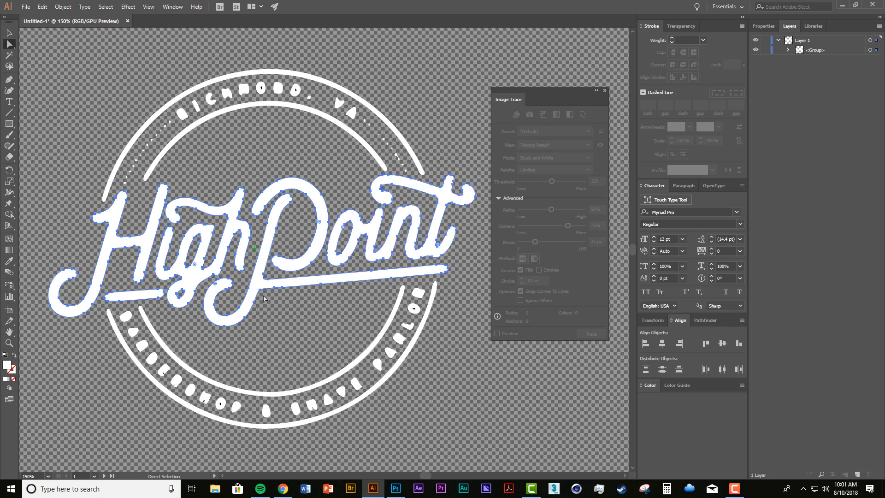
pyautogui.press('v')
pyautogui.press('Delete')
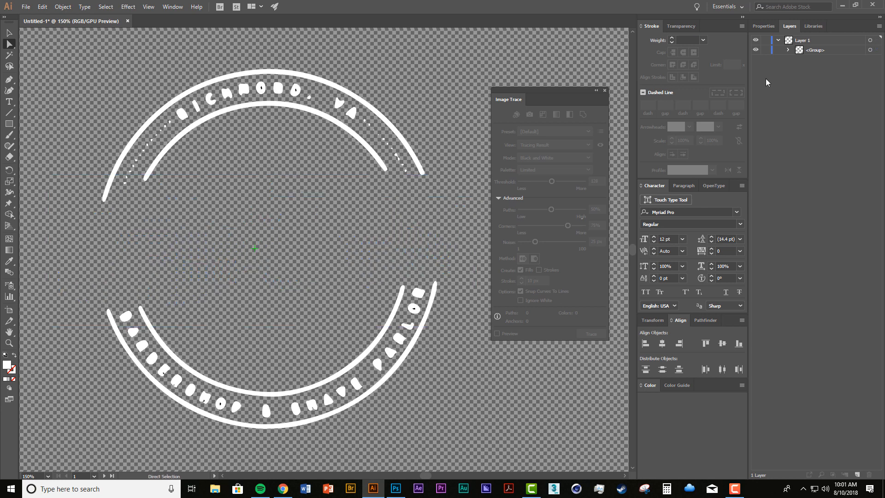
# Step: Create a new layer above Layer 1 and name it High Point
pyautogui.click(857, 474)
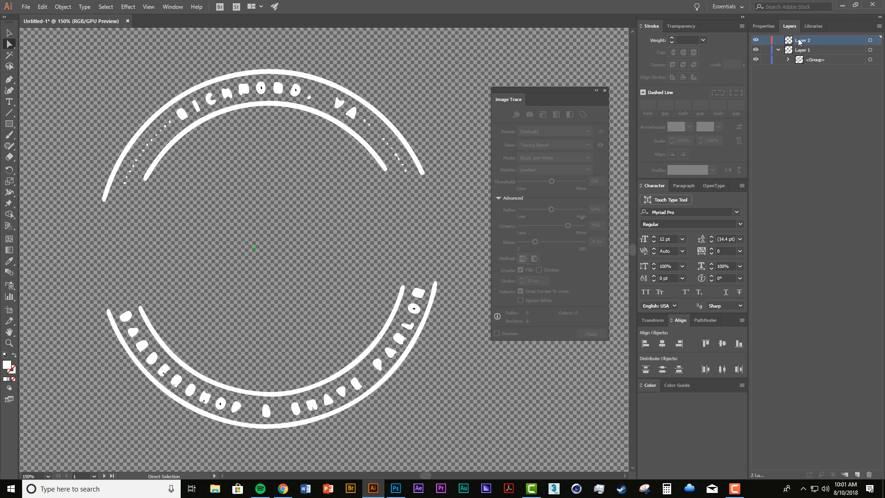
pyautogui.doubleClick(803, 39)
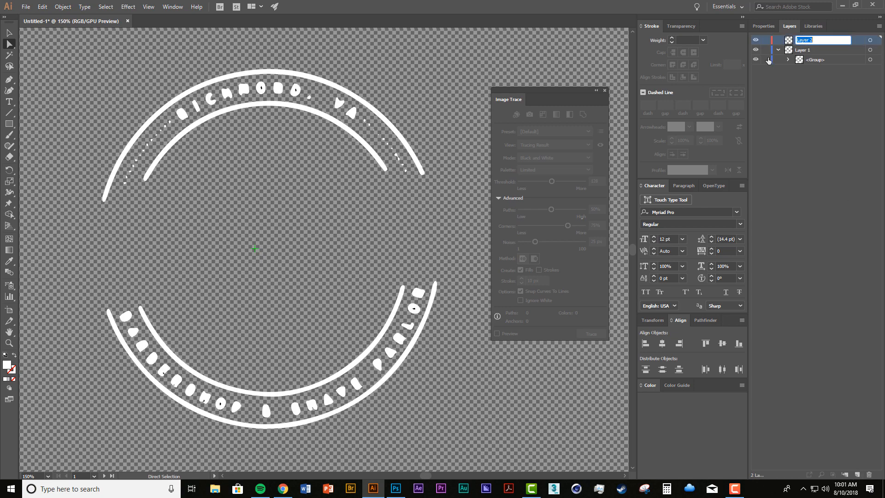
pyautogui.write('High Po')
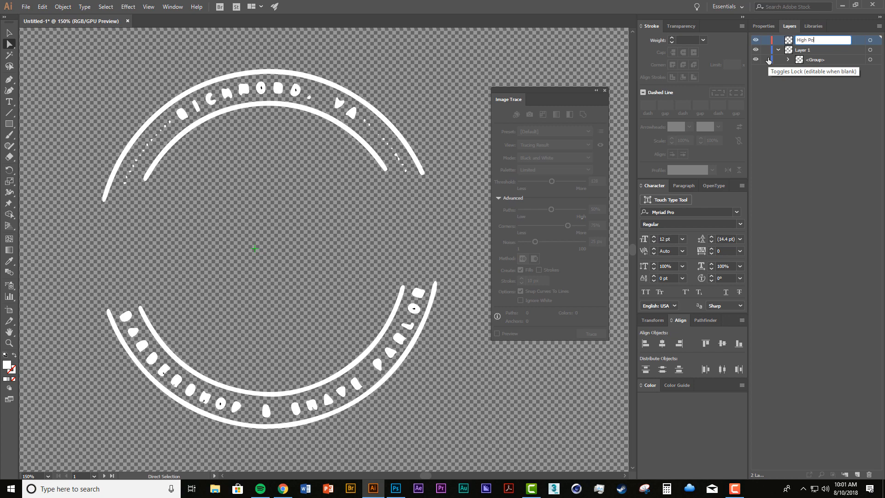
pyautogui.write('int')
pyautogui.press('Return')
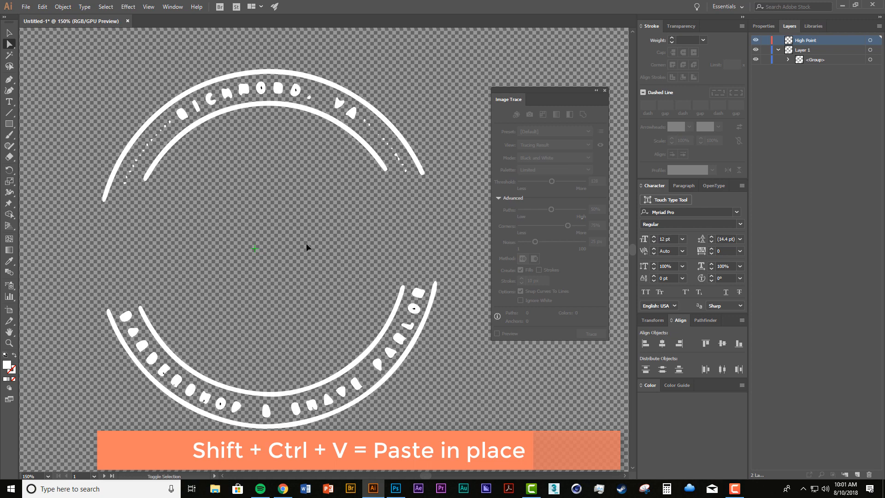
# Step: Paste the cut lettering and underlines in place on the High Point layer and deselect them
pyautogui.hotkey('shift', 'ctrl', 'v')
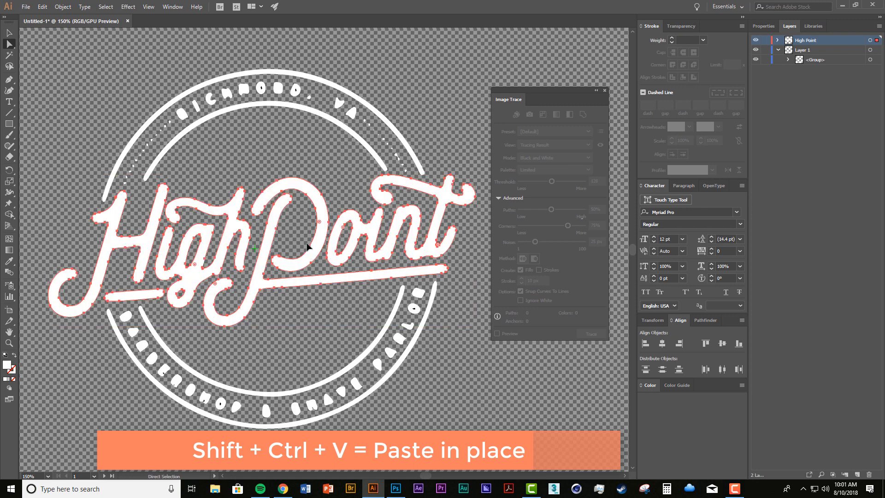
pyautogui.click(43, 8)
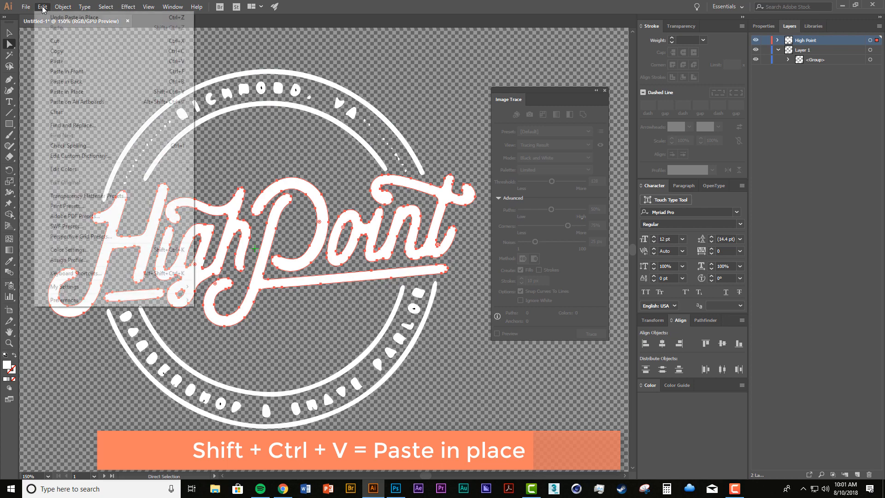
pyautogui.click(298, 154)
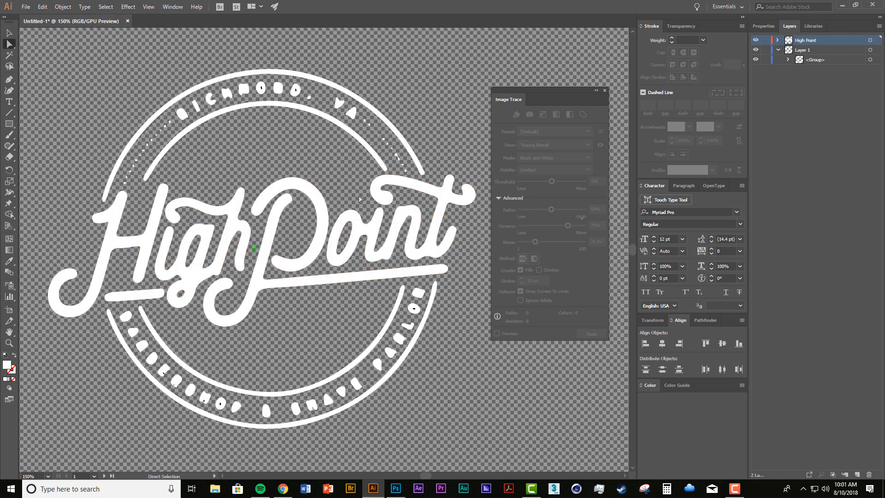
# Step: Try a regular paste of the lettering for comparison with pasting in place, and delete the extra copy
pyautogui.press('space')
pyautogui.moveTo(229, 232); pyautogui.dragTo(192, 207)
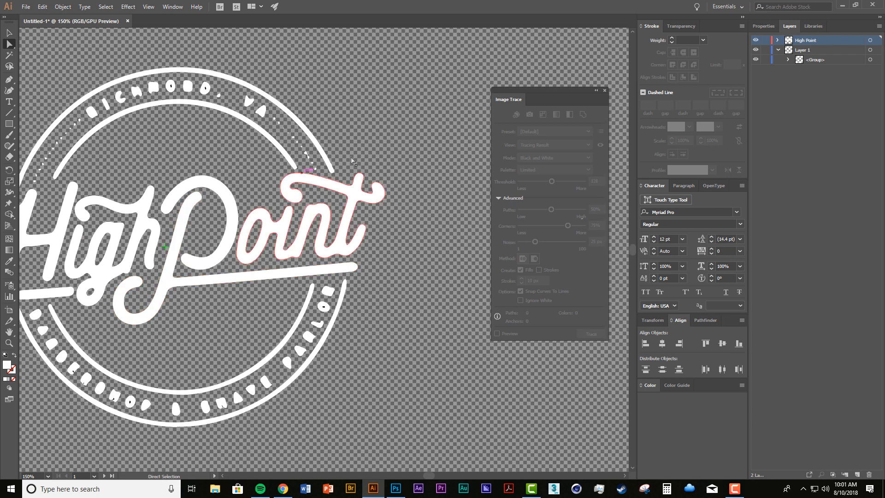
pyautogui.hotkey('ctrl', 'v')
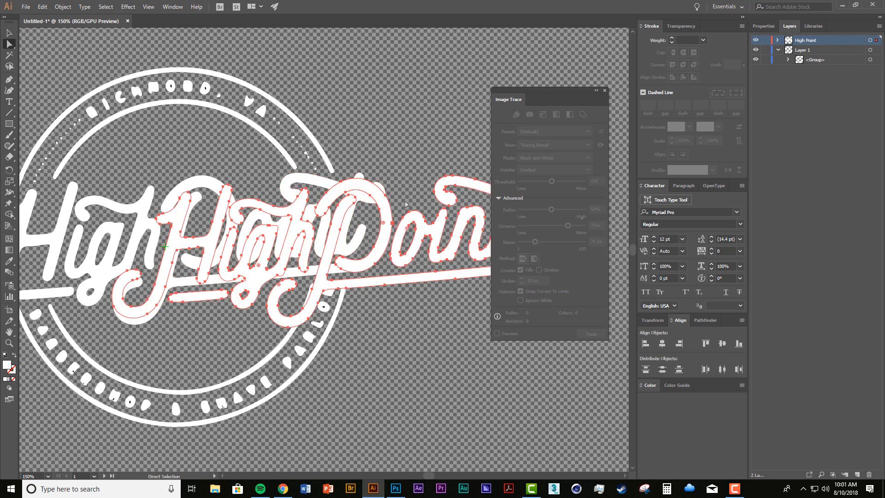
pyautogui.press('Delete')
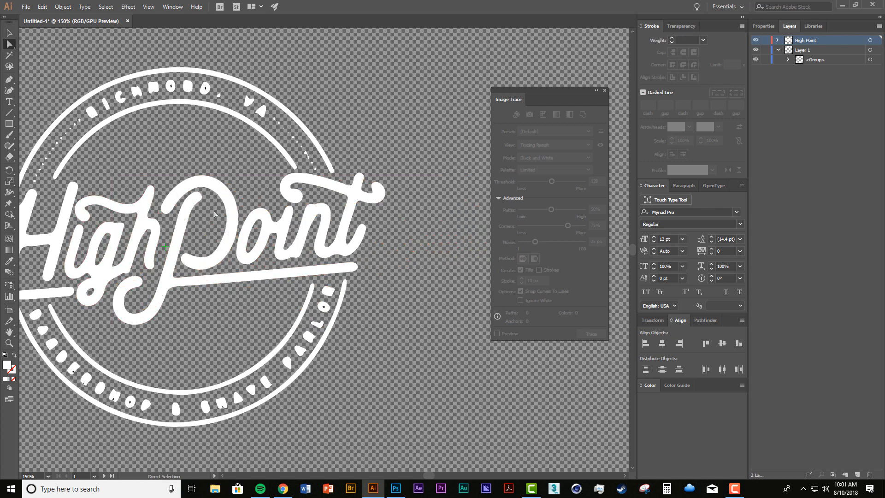
pyautogui.moveTo(214, 213); pyautogui.dragTo(288, 228)
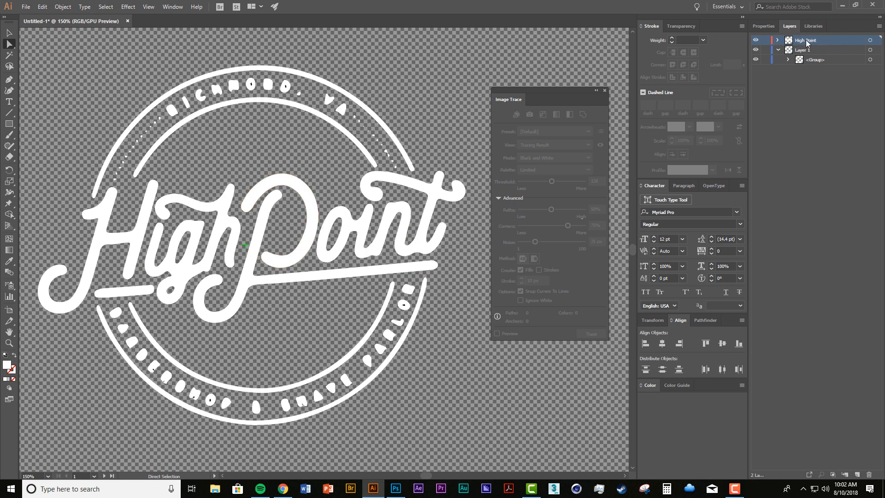
# Step: Collapse Layer 1 and toggle the visibility of Layer 1 and High Point to check which artwork each one holds
pyautogui.click(777, 50)
pyautogui.click(756, 50)
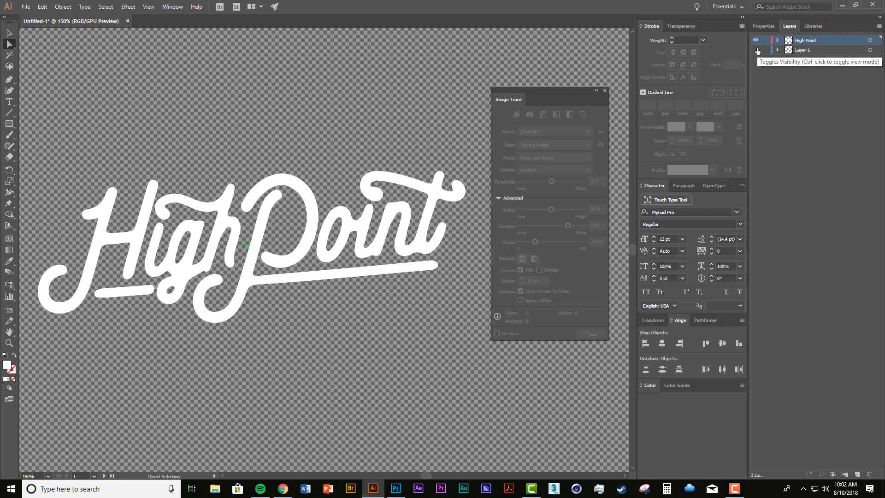
pyautogui.click(757, 48)
pyautogui.click(756, 49)
pyautogui.click(756, 49)
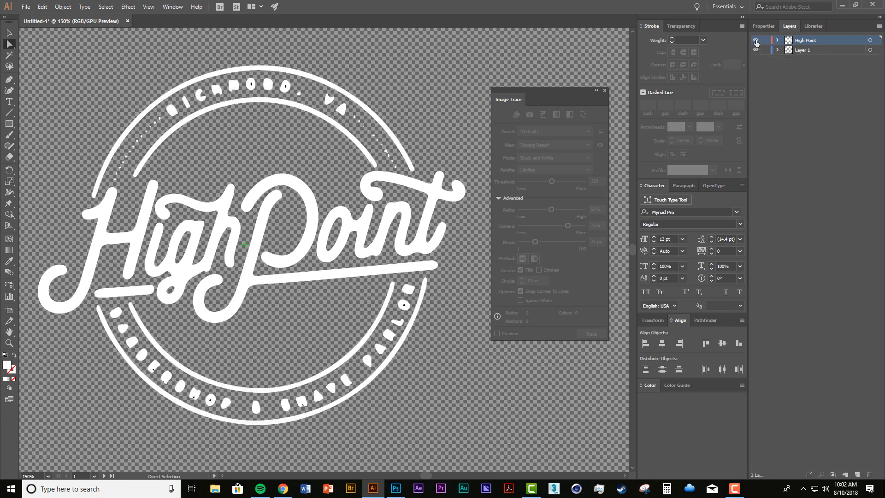
pyautogui.click(755, 40)
pyautogui.click(755, 41)
pyautogui.click(755, 40)
pyautogui.click(756, 40)
pyautogui.moveTo(404, 228)
pyautogui.mouseDown()
pyautogui.moveTo(429, 233)
pyautogui.moveTo(397, 231)
pyautogui.mouseUp()
pyautogui.click(789, 82)
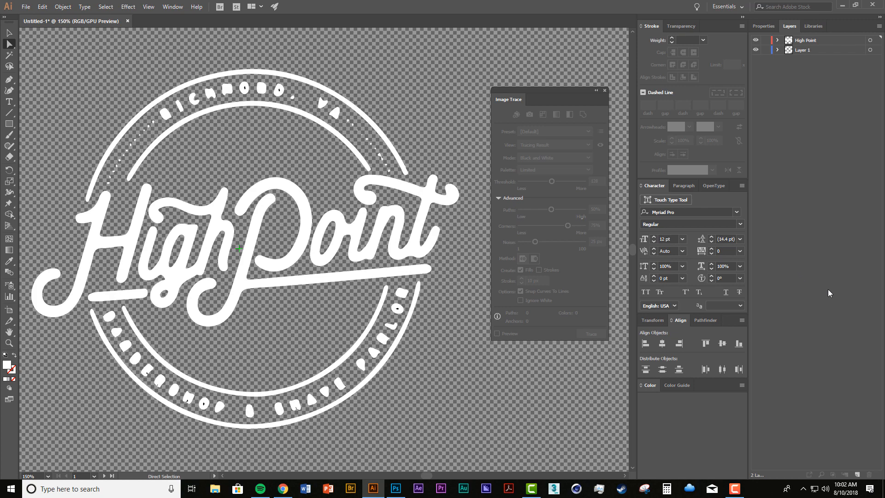
# Step: Add five empty layers above the High Point layer for the separate pieces of lettering
pyautogui.click(857, 475)
pyautogui.click(857, 475)
pyautogui.click(856, 474)
pyautogui.click(857, 474)
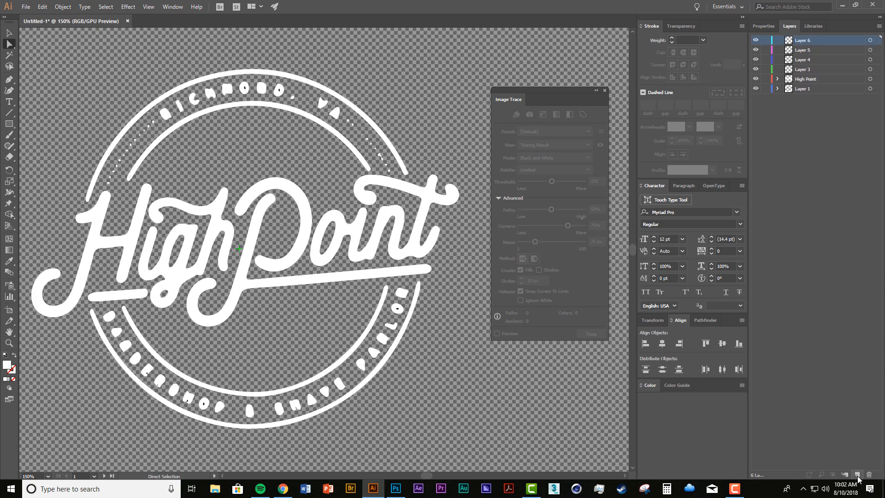
pyautogui.click(857, 475)
pyautogui.moveTo(227, 252); pyautogui.dragTo(300, 268)
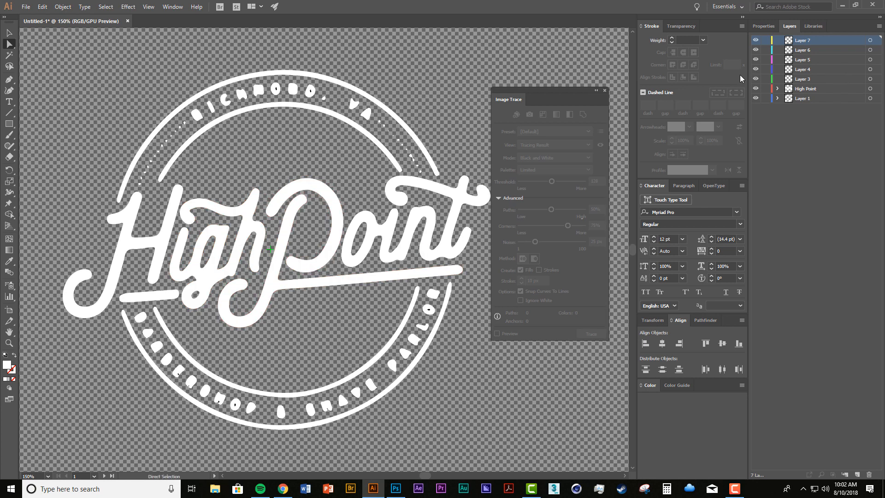
# Step: Move the letter H from the High Point layer to the topmost empty layer in the same position and name that layer H
pyautogui.click(776, 89)
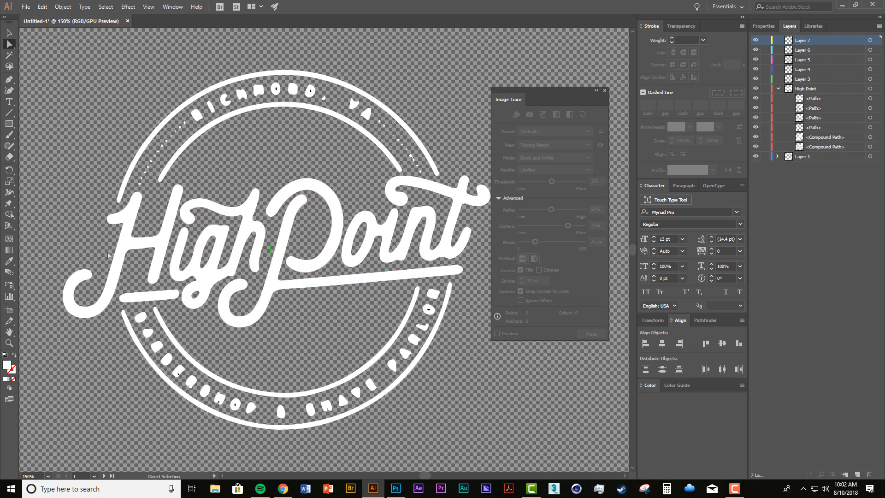
pyautogui.click(122, 261)
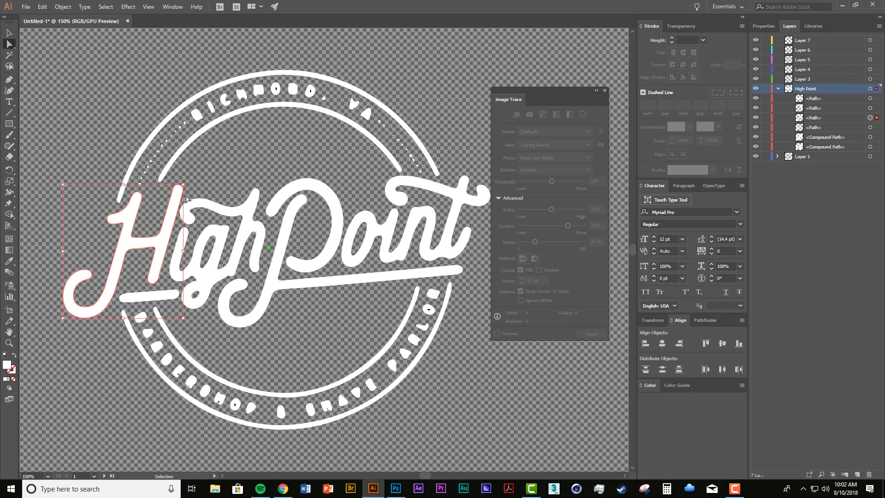
pyautogui.press('Delete')
pyautogui.click(803, 43)
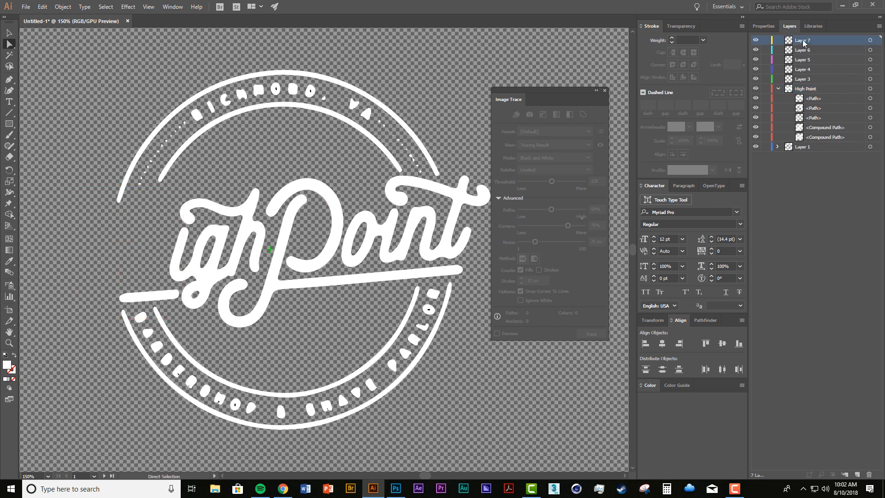
pyautogui.hotkey('ctrl', 'f')
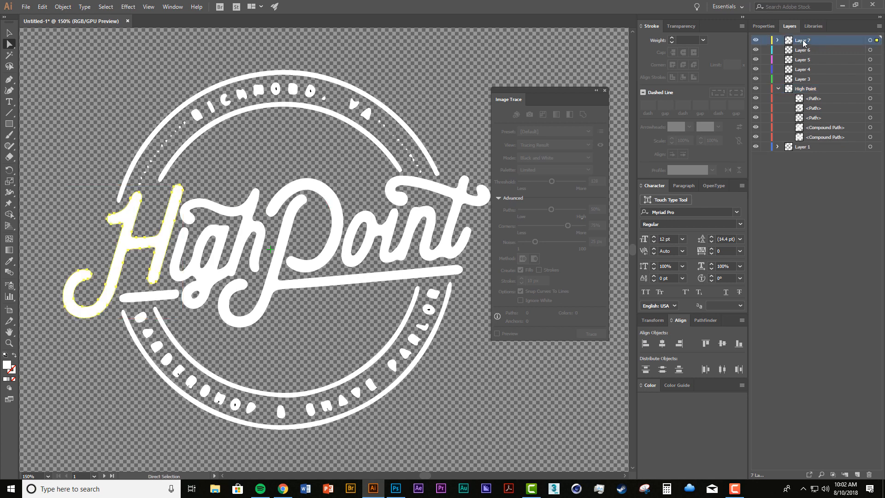
pyautogui.doubleClick(804, 41)
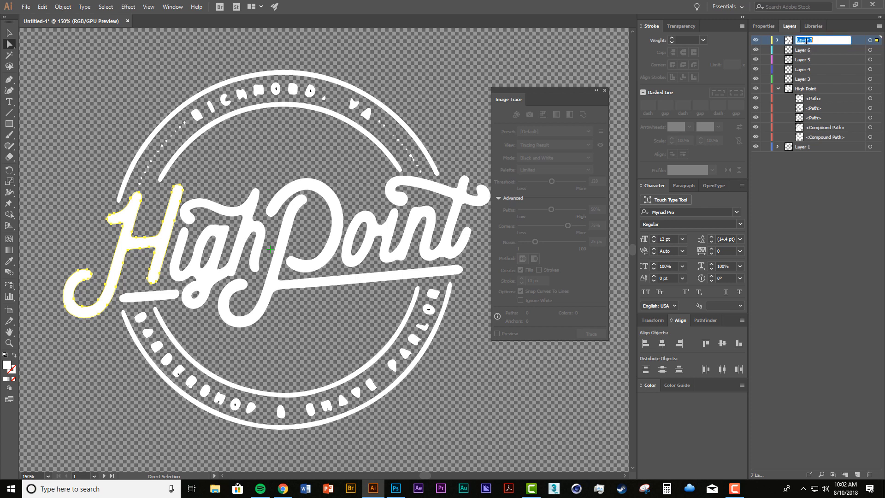
pyautogui.write('H')
pyautogui.press('Return')
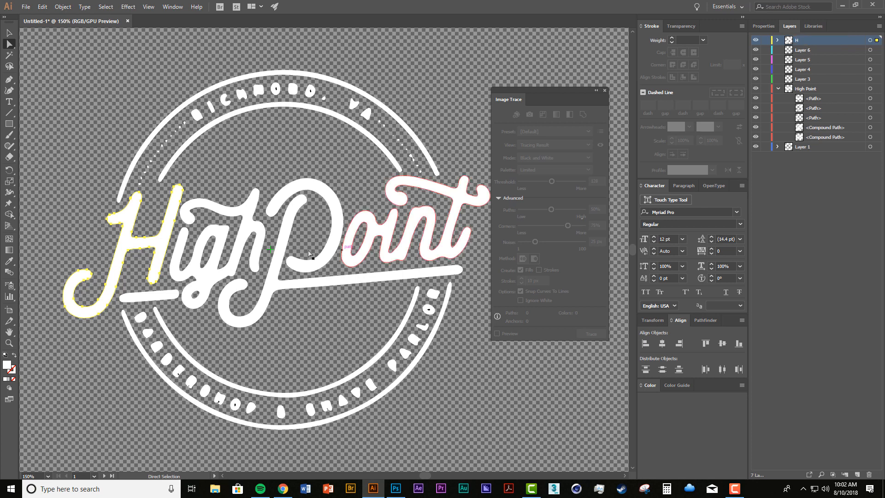
# Step: Move the short underline below the H to Layer 6 in the same position and rename that layer Line 1
pyautogui.click(156, 295)
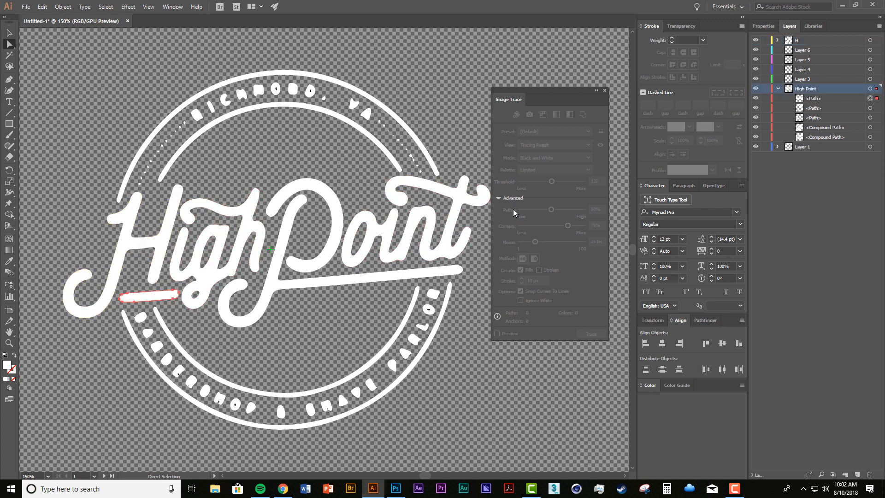
pyautogui.press('Delete')
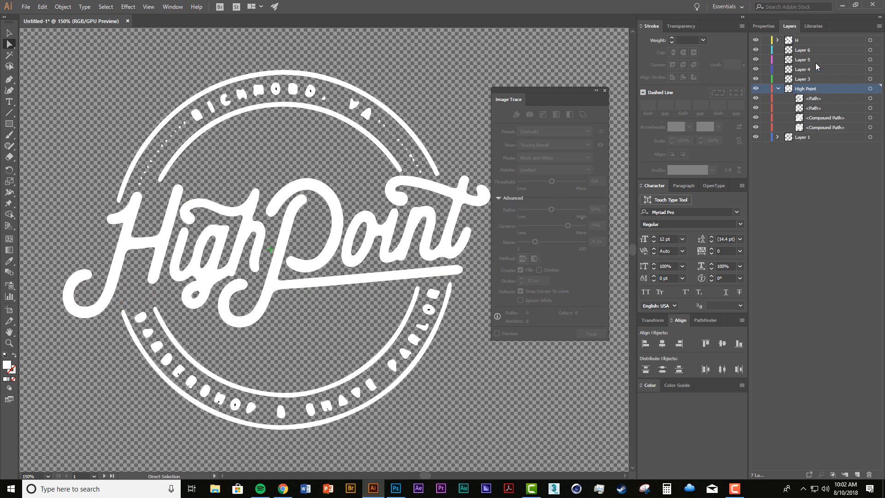
pyautogui.click(809, 51)
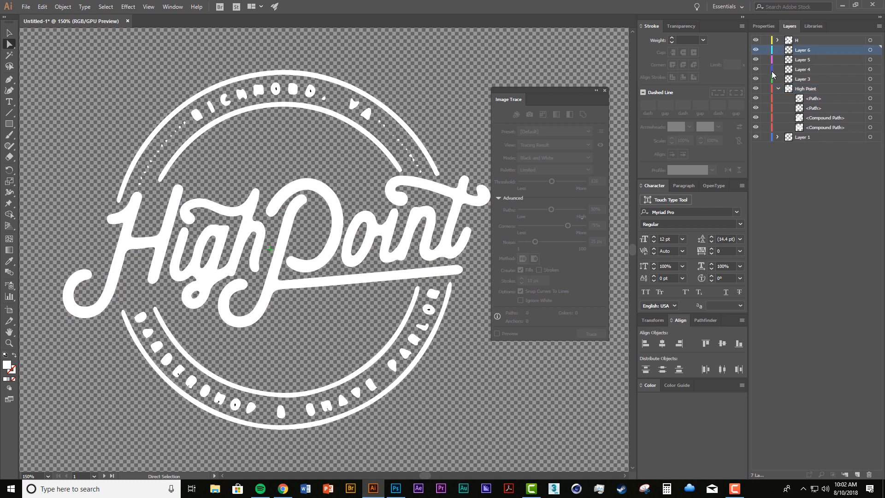
pyautogui.hotkey('ctrl', 'f')
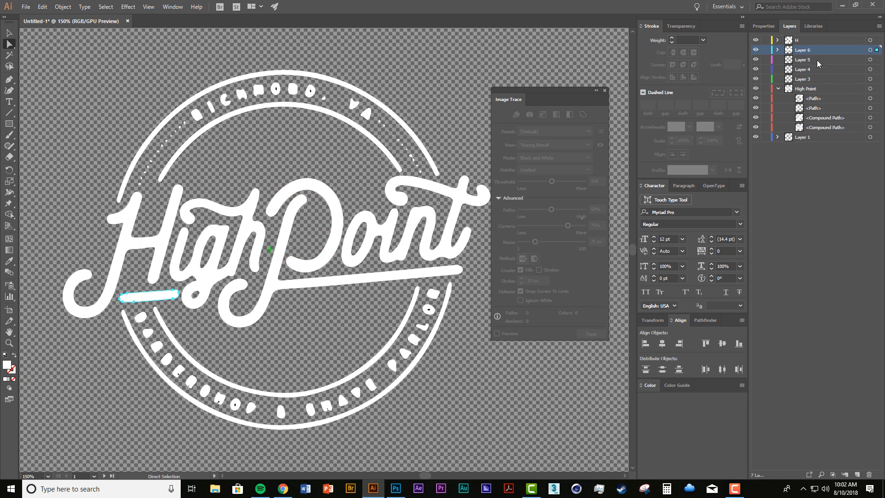
pyautogui.doubleClick(806, 49)
pyautogui.write('Line')
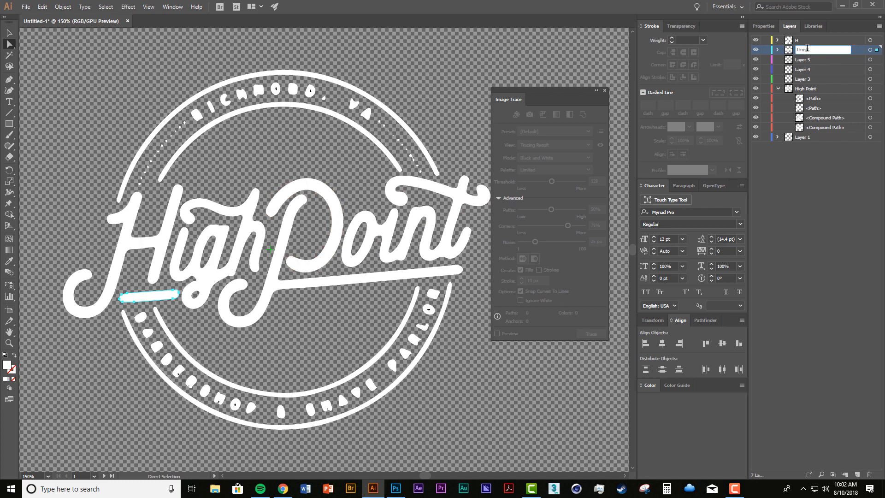
pyautogui.press('Return')
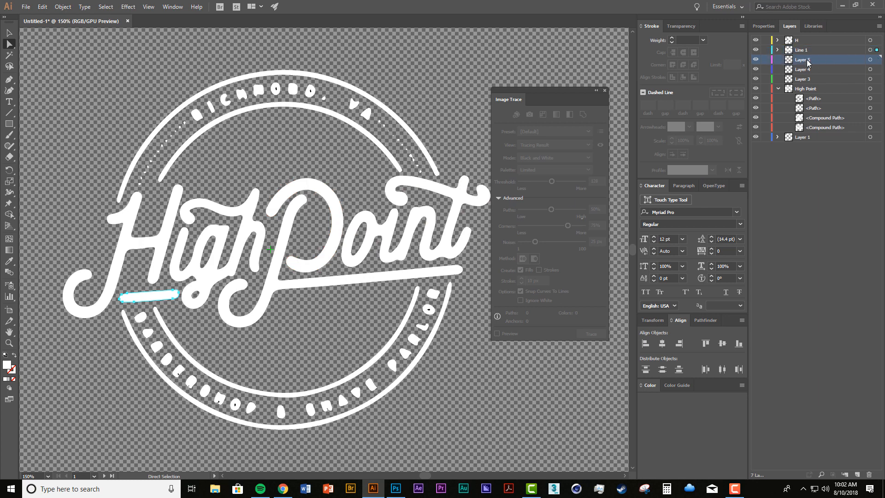
# Step: Move the joined letters igh to Layer 5 in the same position and rename that layer igh
pyautogui.click(219, 255)
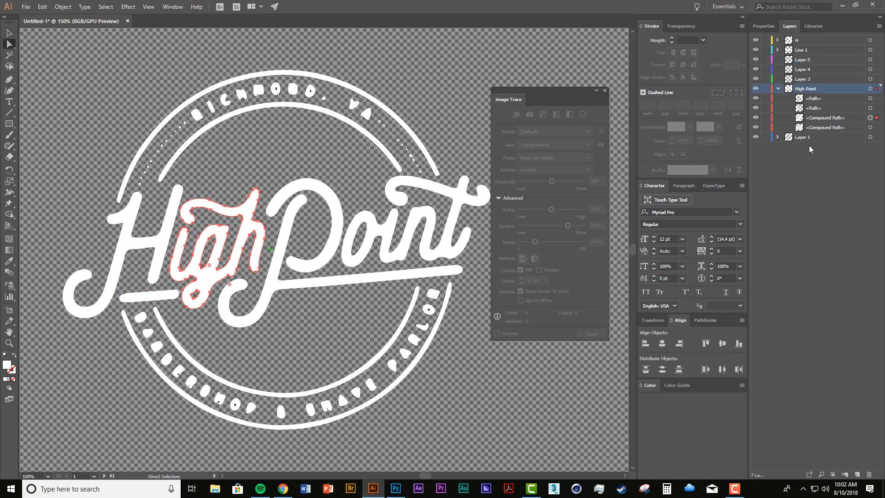
pyautogui.press('Delete')
pyautogui.click(818, 60)
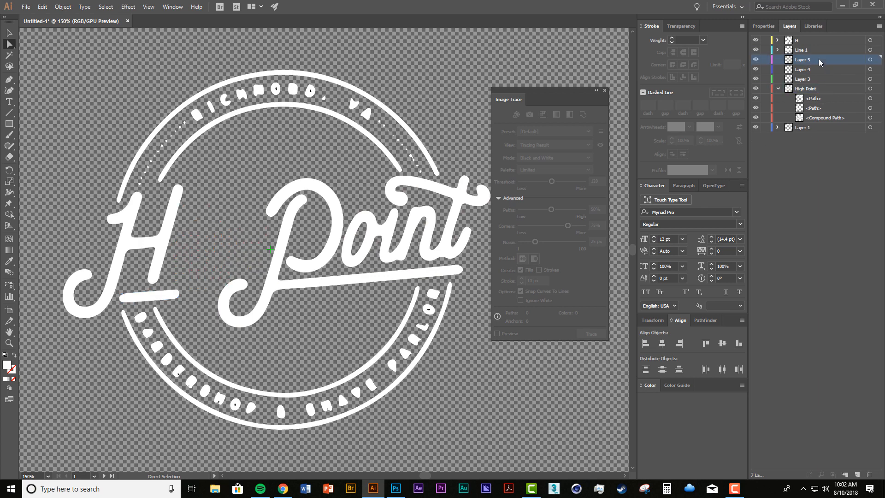
pyautogui.hotkey('ctrl', 'f')
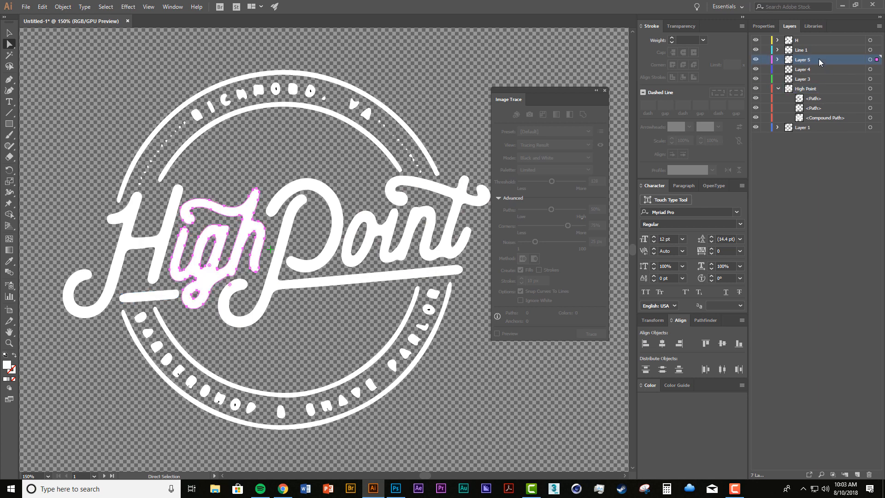
pyautogui.doubleClick(803, 60)
pyautogui.press('BackSpace')
pyautogui.press('Return')
# Step: Move the P's stem with its long underline to Layer 4 in the same position and rename that layer P line
pyautogui.click(297, 278)
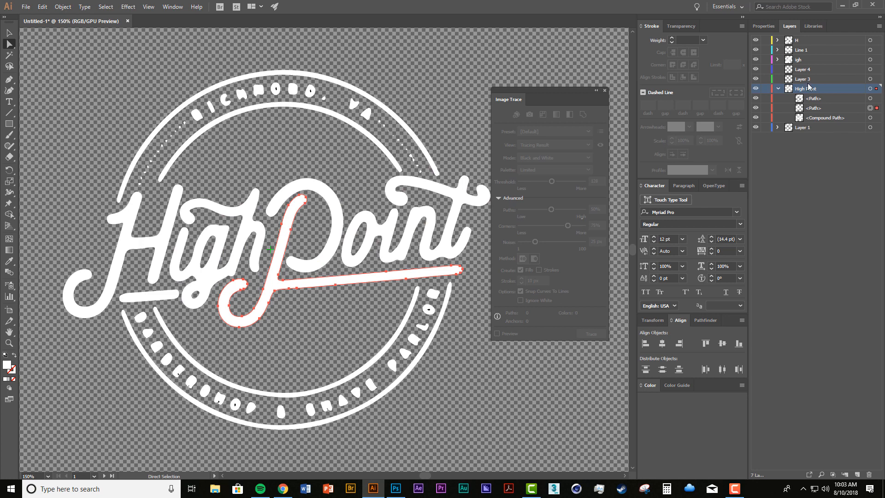
pyautogui.press('Delete')
pyautogui.click(804, 70)
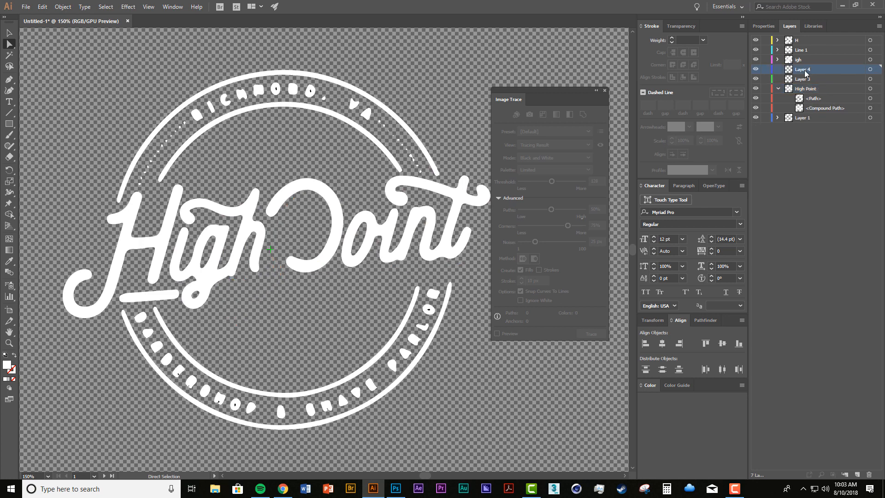
pyautogui.hotkey('ctrl', 'f')
pyautogui.doubleClick(804, 70)
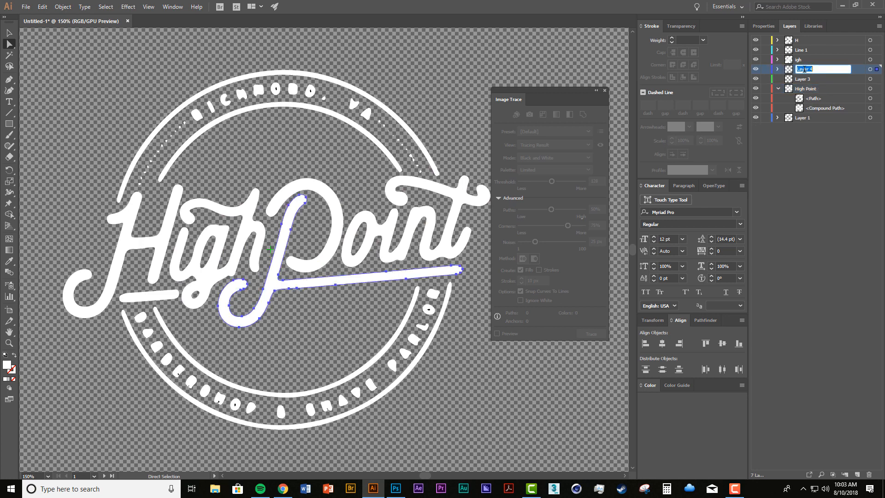
pyautogui.write('P line')
pyautogui.press('Return')
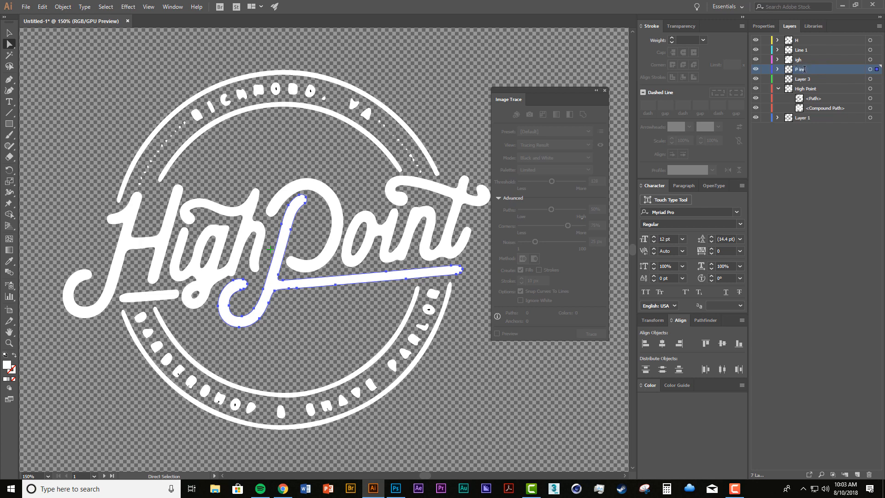
# Step: Add three new empty layers directly above Layer 3
pyautogui.click(800, 79)
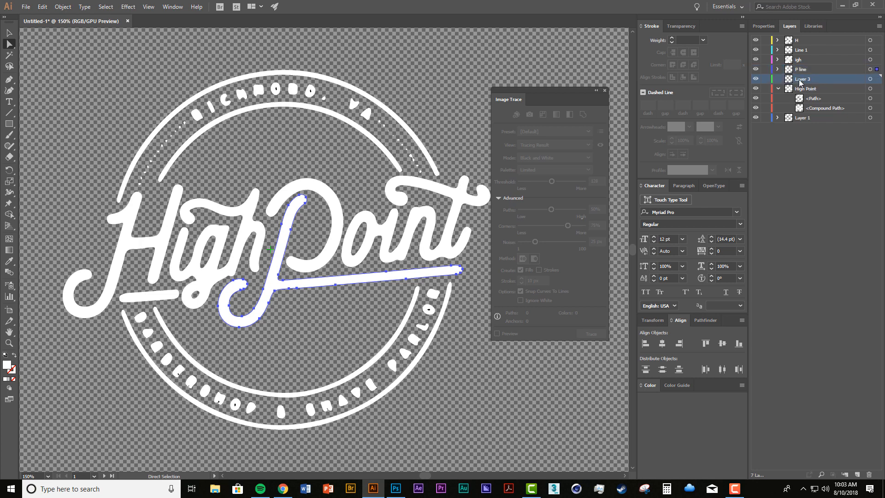
pyautogui.click(857, 474)
pyautogui.click(857, 474)
pyautogui.click(857, 474)
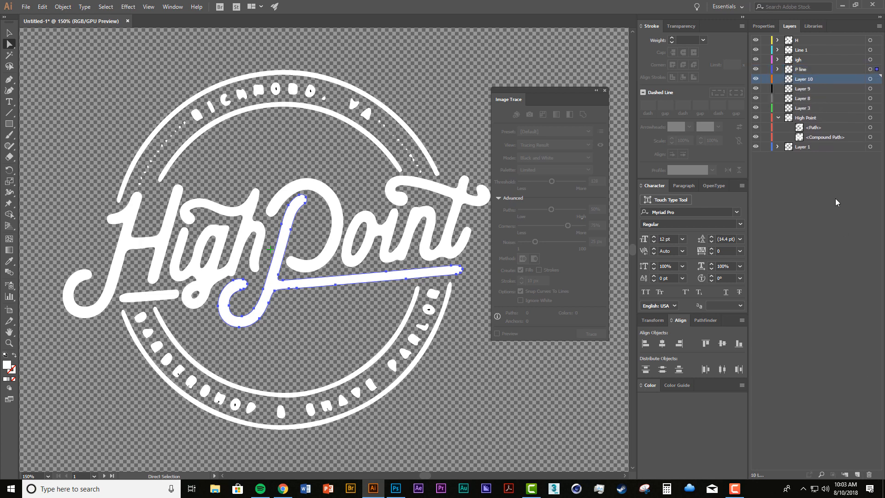
# Step: Move the P's curved bowl from the High Point layer to Layer 10 in the same position and rename that layer P Curve
pyautogui.click(326, 260)
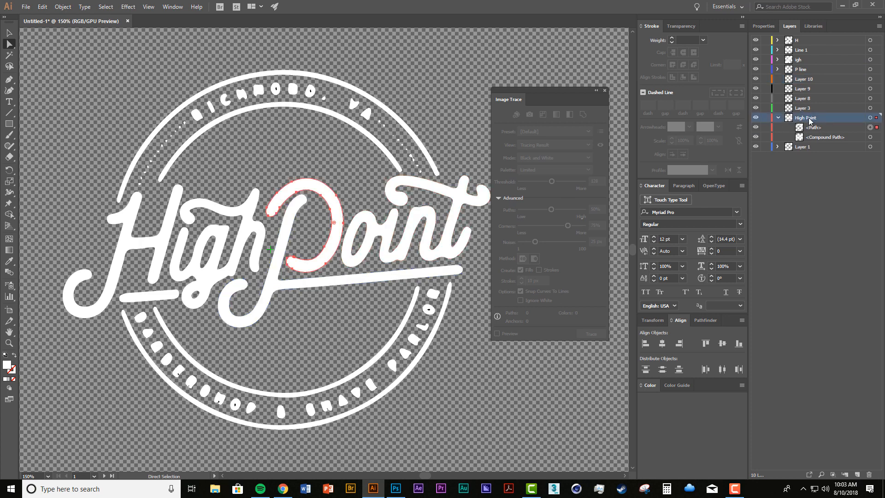
pyautogui.press('Delete')
pyautogui.click(807, 80)
pyautogui.hotkey('ctrl', 'f')
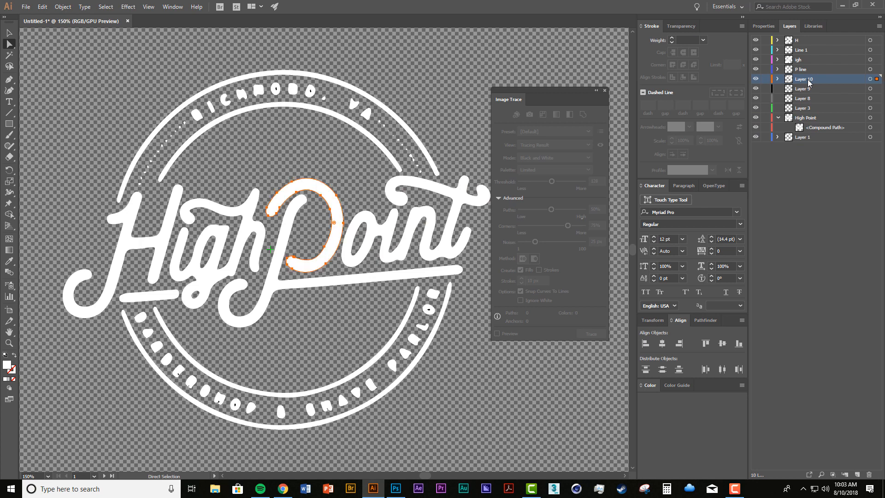
pyautogui.doubleClick(807, 79)
pyautogui.write('P')
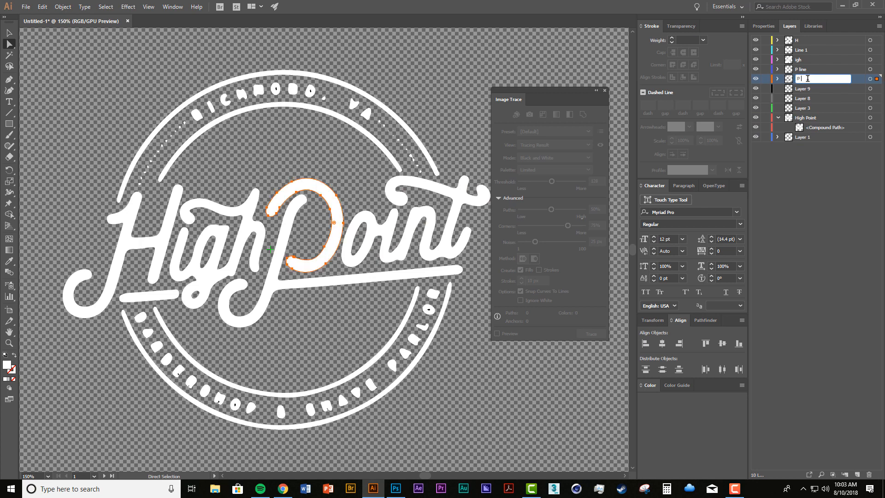
pyautogui.write(' Curve')
pyautogui.press('Return')
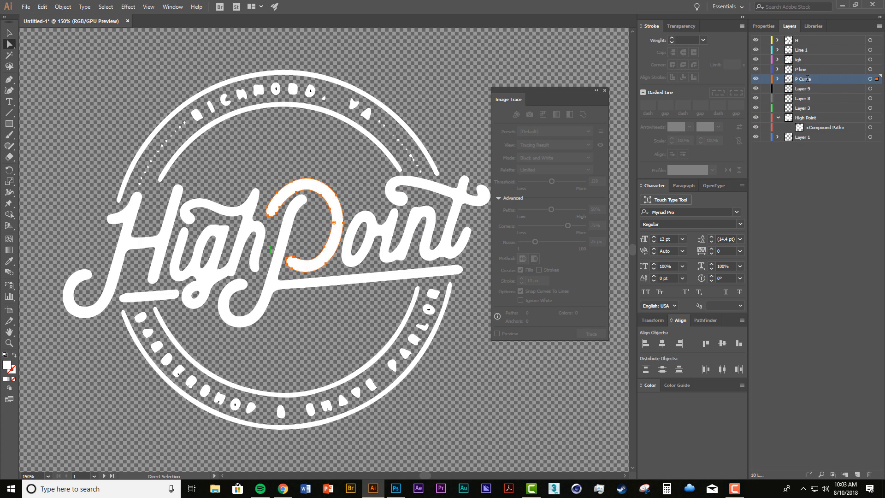
# Step: Move the "oint" lettering out of the High Point layer and paste it in place on Layer 9
pyautogui.click(451, 240)
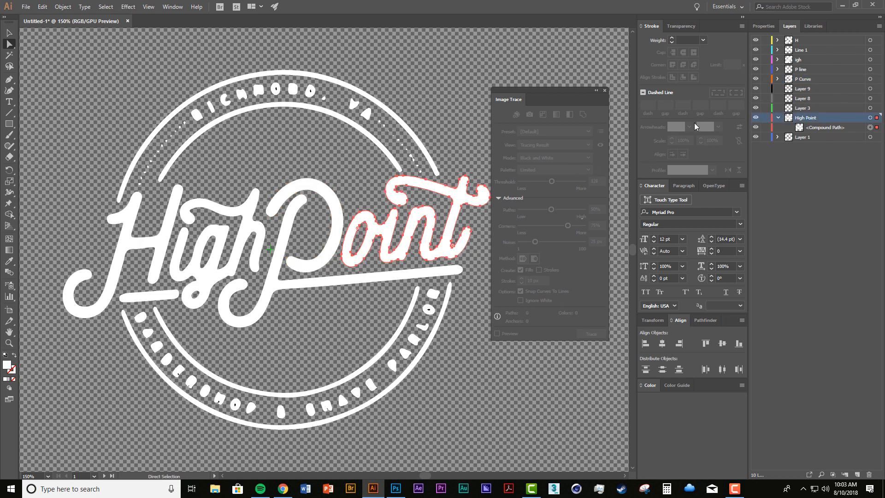
pyautogui.press('Delete')
pyautogui.click(797, 90)
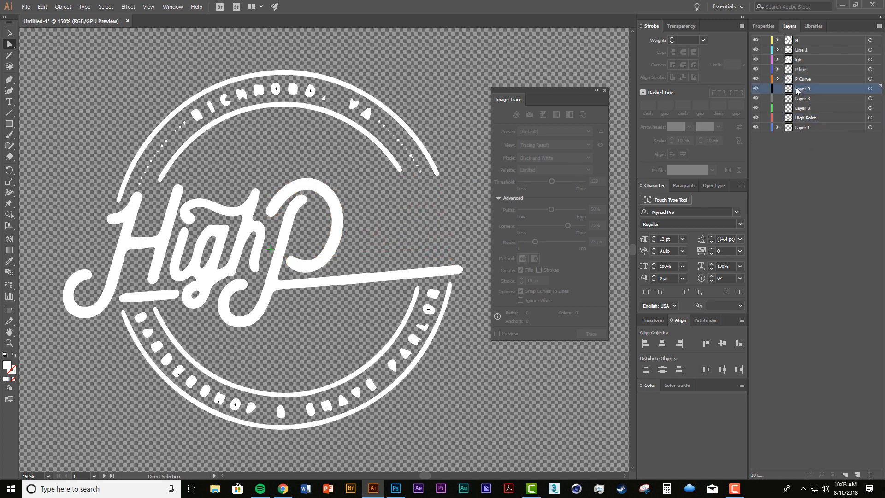
pyautogui.hotkey('ctrl', 'f')
# Step: Rename Layer 9, which holds the "oint" lettering, as Oint
pyautogui.doubleClick(800, 89)
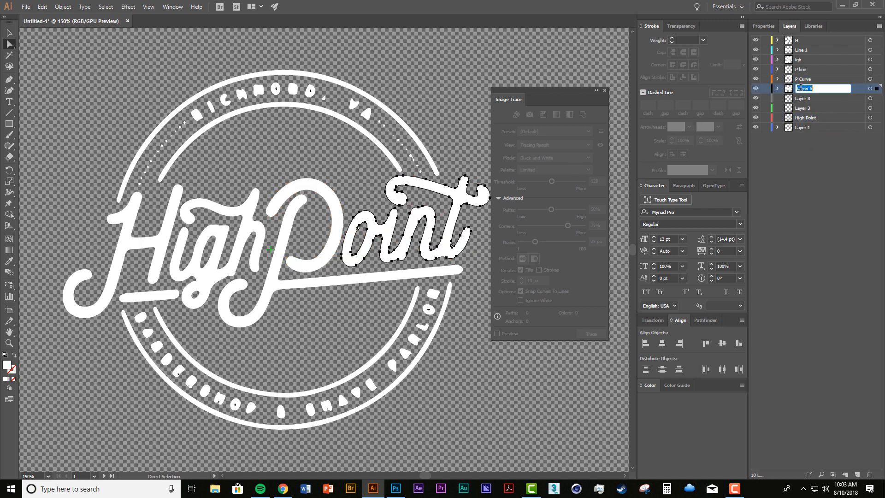
pyautogui.write('Oint')
pyautogui.press('Return')
pyautogui.click(813, 156)
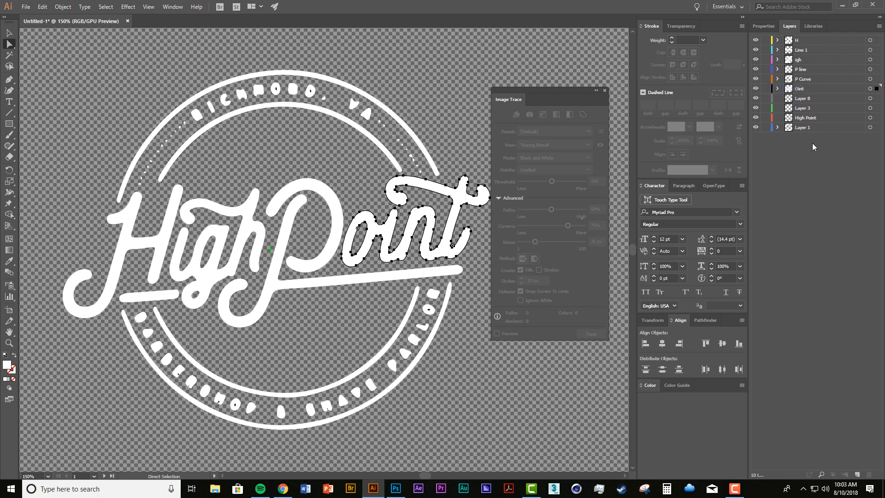
# Step: Delete the unused Layer 8 and Layer 3 while keeping the "oint" lettering in place
pyautogui.click(809, 119)
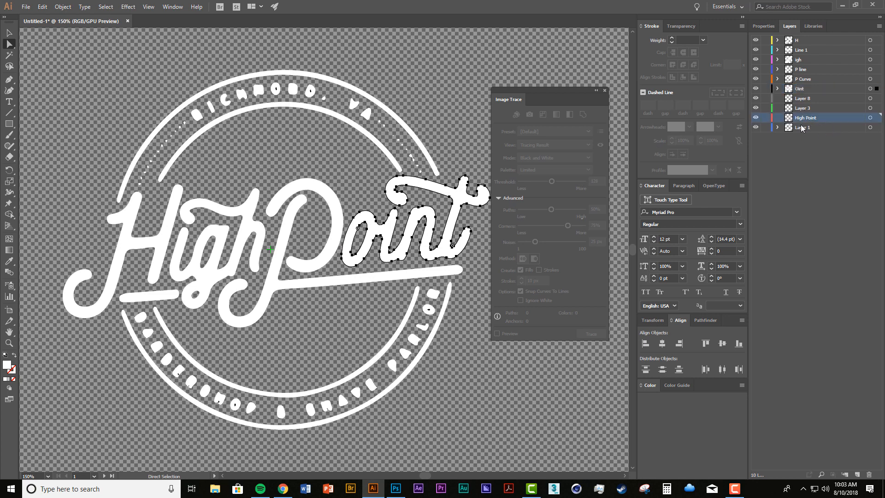
pyautogui.click(802, 99)
pyautogui.keyDown('shift'); pyautogui.click(806, 109); pyautogui.keyUp('shift')
pyautogui.press('Delete')
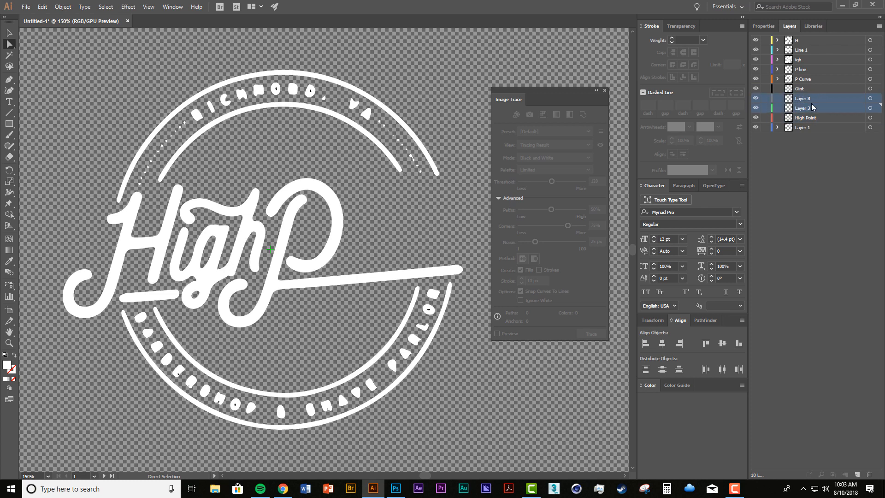
pyautogui.hotkey('ctrl', 'z')
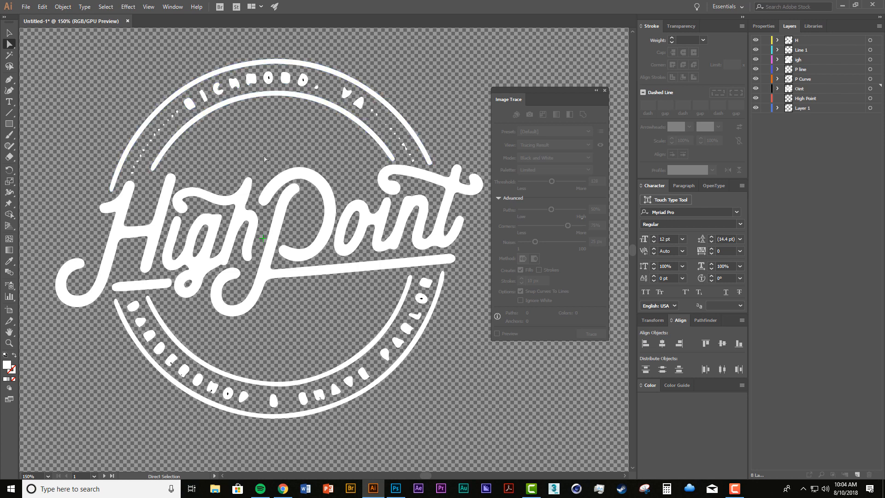
# Step: Select all the traced "RICHMOND, VA" characters in the upper ring with Direct Selection and delete them
pyautogui.moveTo(263, 160); pyautogui.dragTo(296, 170)
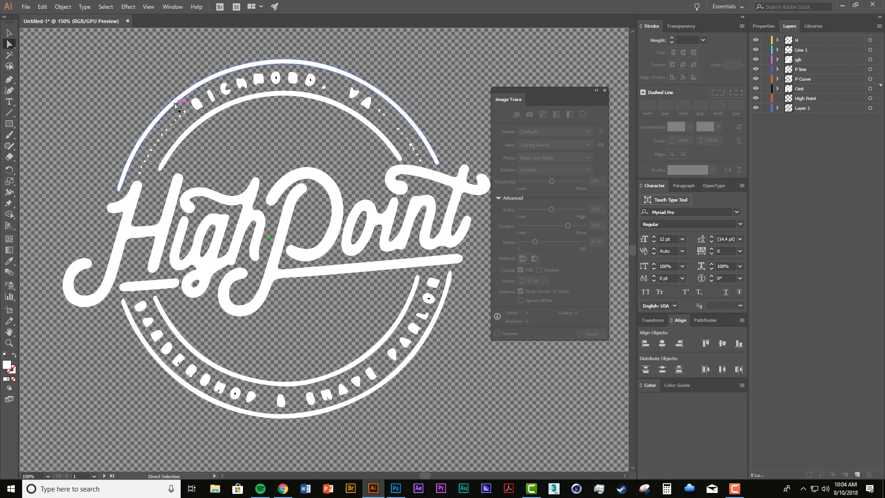
pyautogui.press('v')
pyautogui.click(197, 105)
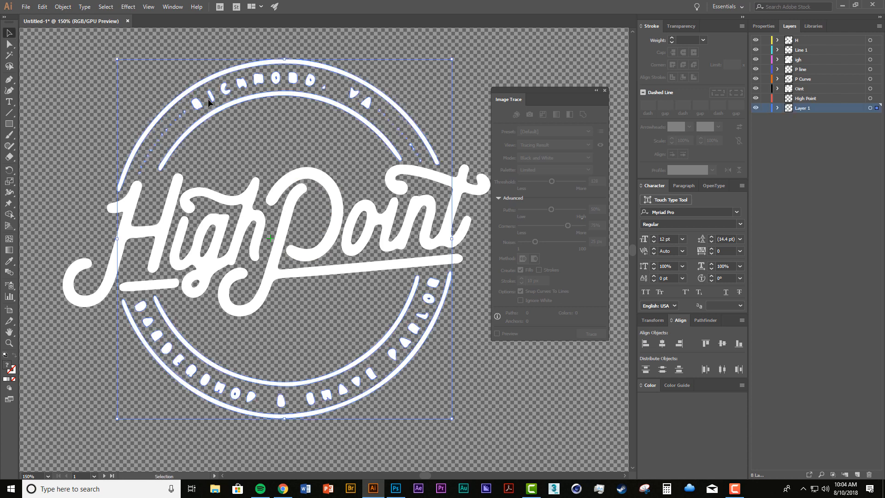
pyautogui.press('a')
pyautogui.click(196, 117)
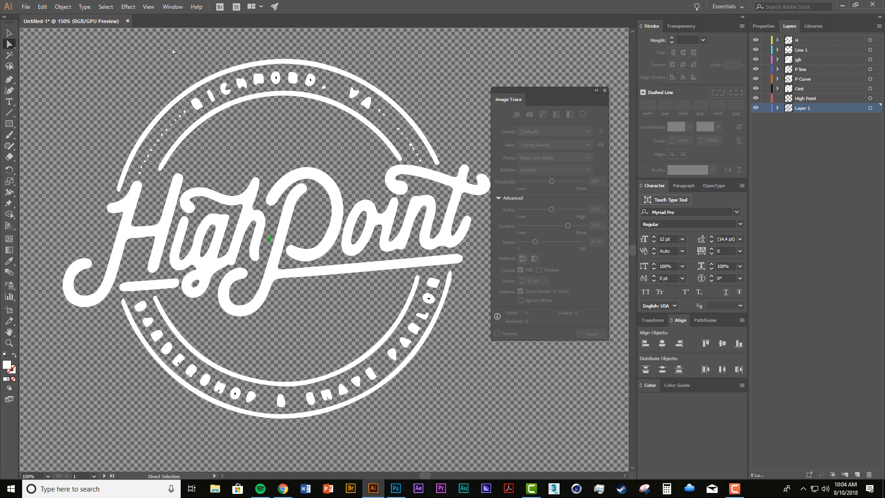
pyautogui.click(198, 104)
pyautogui.keyDown('shift'); pyautogui.click(212, 96); pyautogui.keyUp('shift')
pyautogui.keyDown('shift'); pyautogui.click(225, 89); pyautogui.keyUp('shift')
pyautogui.keyDown('shift'); pyautogui.click(241, 83); pyautogui.keyUp('shift')
pyautogui.keyDown('shift'); pyautogui.click(259, 80); pyautogui.keyUp('shift')
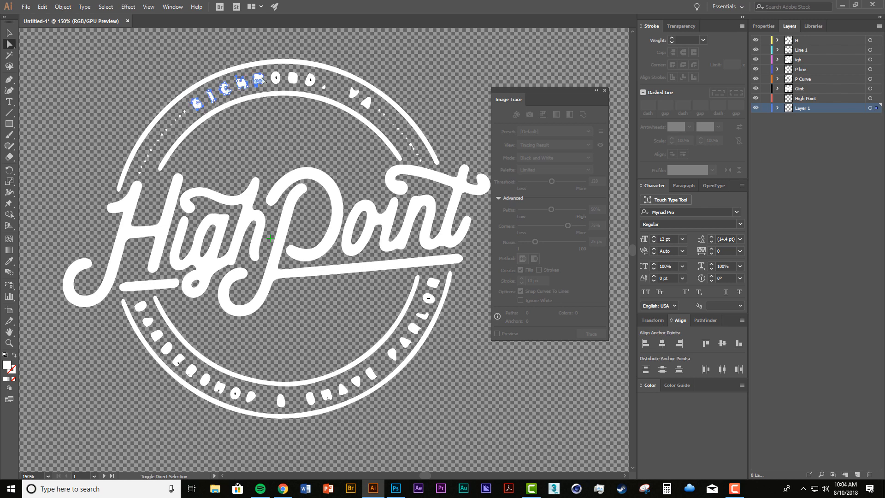
pyautogui.keyDown('shift'); pyautogui.click(275, 77); pyautogui.keyUp('shift')
pyautogui.keyDown('shift'); pyautogui.click(293, 77); pyautogui.keyUp('shift')
pyautogui.keyDown('shift'); pyautogui.click(310, 79); pyautogui.keyUp('shift')
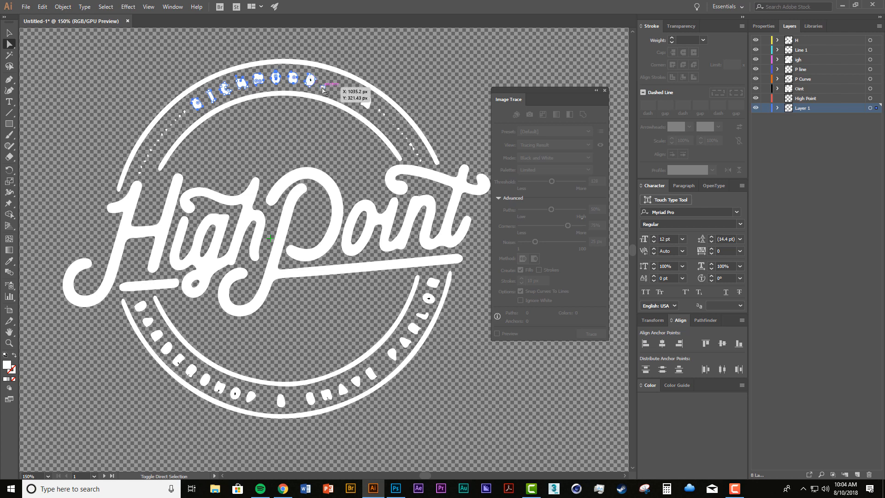
pyautogui.keyDown('shift'); pyautogui.click(324, 87); pyautogui.keyUp('shift')
pyautogui.keyDown('shift'); pyautogui.click(353, 93); pyautogui.keyUp('shift')
pyautogui.keyDown('shift'); pyautogui.click(366, 102); pyautogui.keyUp('shift')
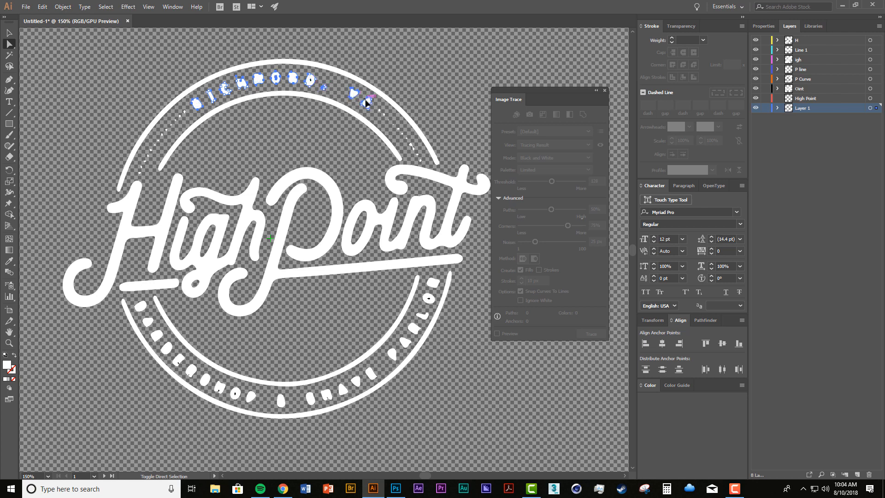
pyautogui.press('Delete')
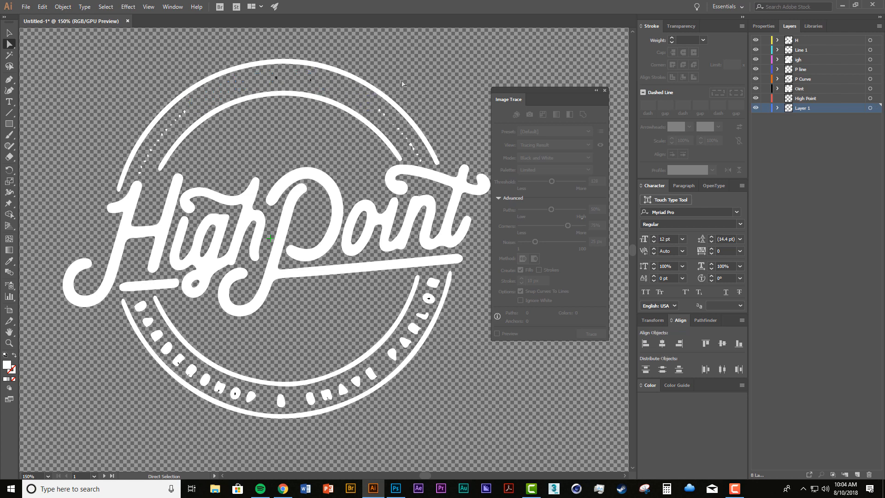
# Step: Delete the leftover letter fragments and the row of dots on the left side of the upper ring
pyautogui.click(275, 78)
pyautogui.click(135, 161)
pyautogui.click(138, 164)
pyautogui.press('Delete')
pyautogui.moveTo(145, 147); pyautogui.dragTo(183, 120)
pyautogui.press('Delete')
pyautogui.press('Delete')
pyautogui.press('Delete')
# Step: Delete the row of dots on the right side of the upper ring and clear the selection
pyautogui.click(382, 114)
pyautogui.click(389, 122)
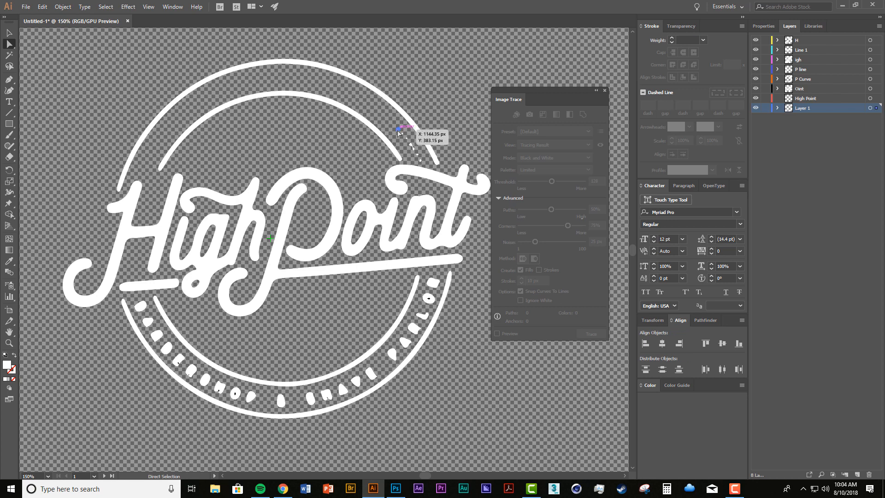
pyautogui.click(394, 129)
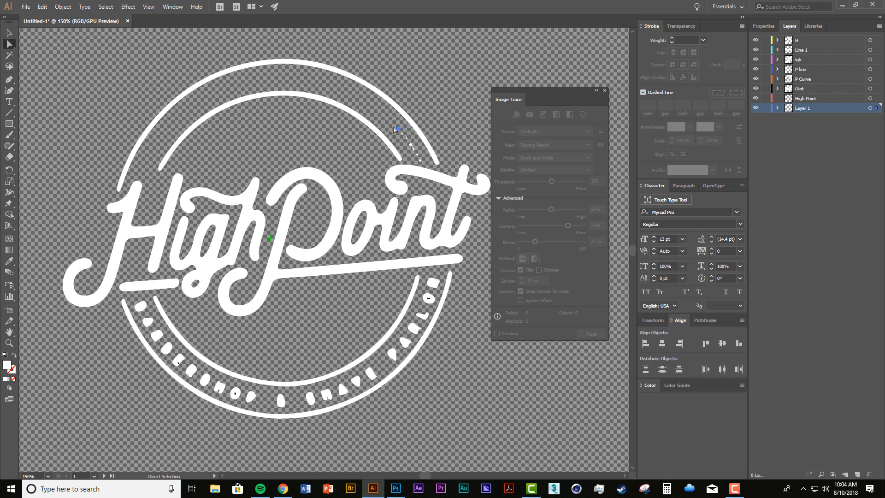
pyautogui.click(410, 144)
pyautogui.click(410, 150)
pyautogui.moveTo(355, 176); pyautogui.dragTo(354, 175)
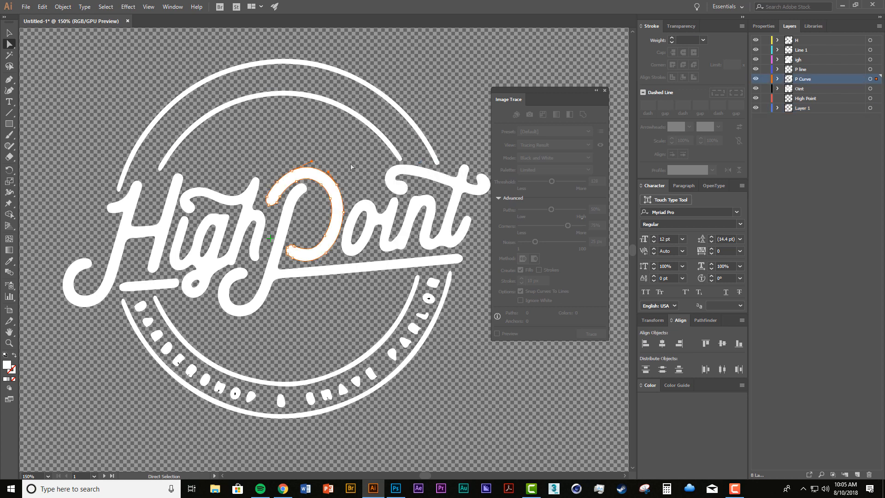
pyautogui.click(350, 166)
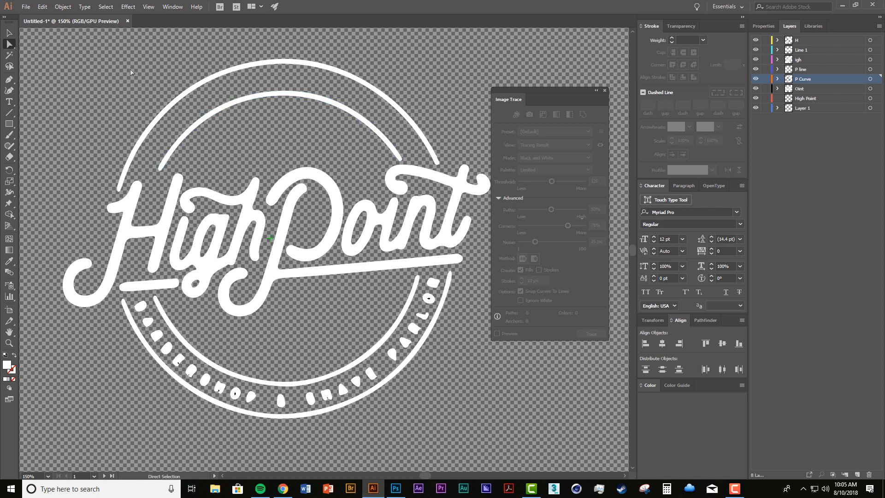
pyautogui.moveTo(248, 185); pyautogui.dragTo(273, 201)
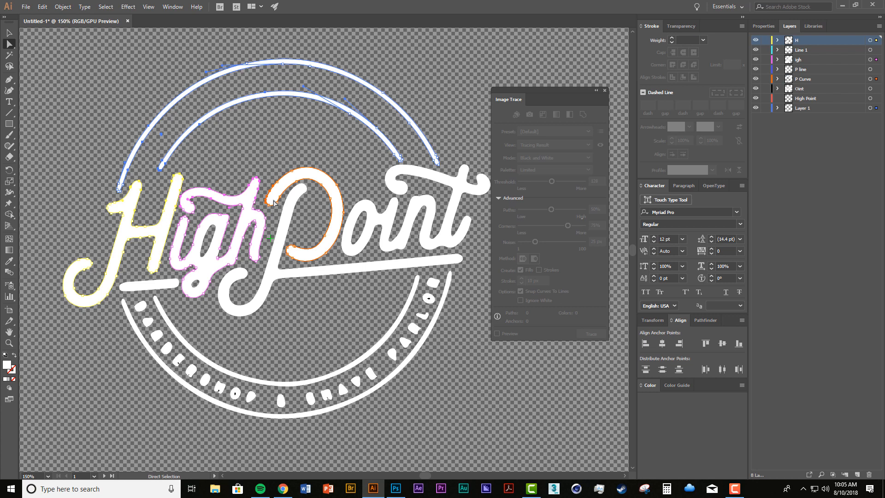
pyautogui.click(240, 154)
pyautogui.press('v')
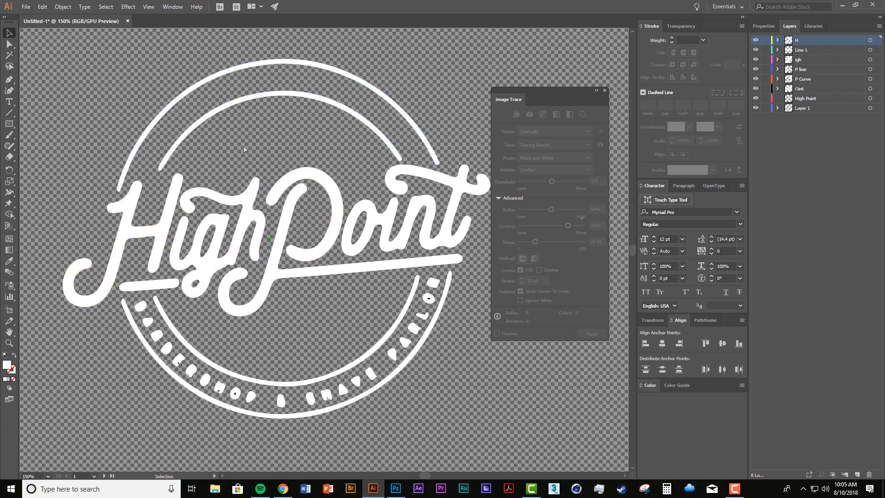
pyautogui.moveTo(255, 143); pyautogui.dragTo(243, 156)
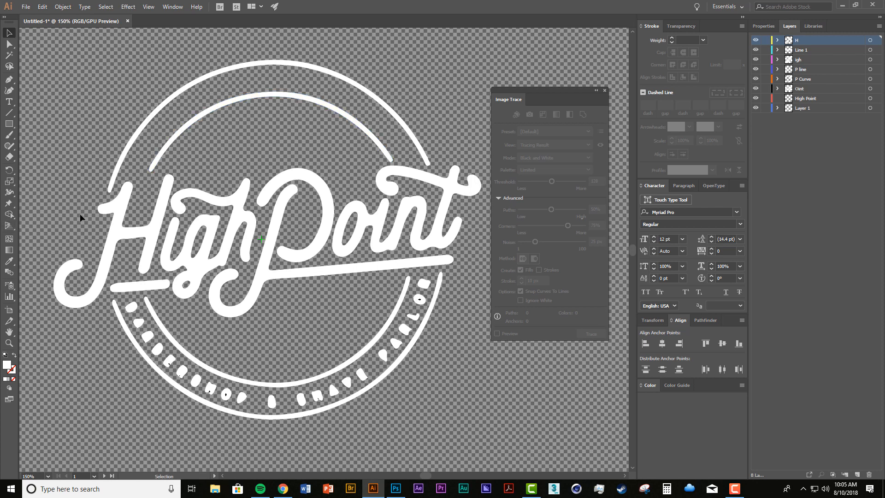
pyautogui.moveTo(238, 203); pyautogui.dragTo(233, 192)
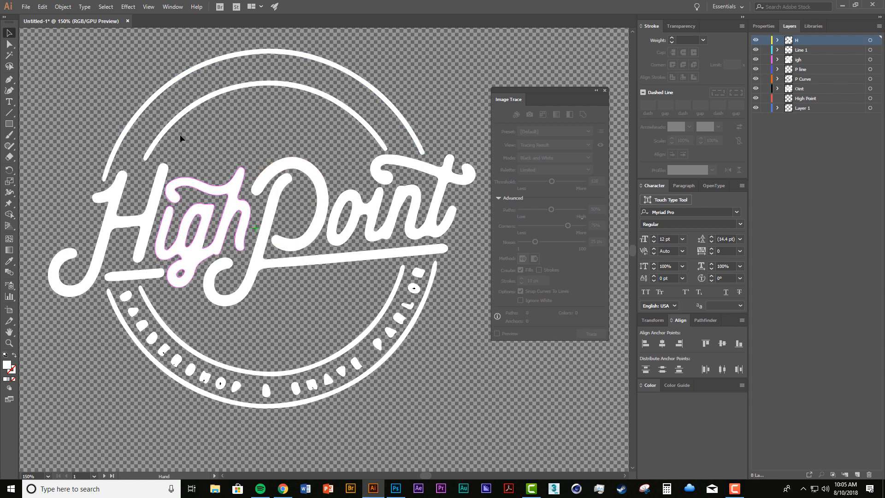
# Step: Recolor the whole logo artwork with a solid black fill and hide the transparency grid
pyautogui.hotkey('ctrl', 'z')
pyautogui.click(294, 296)
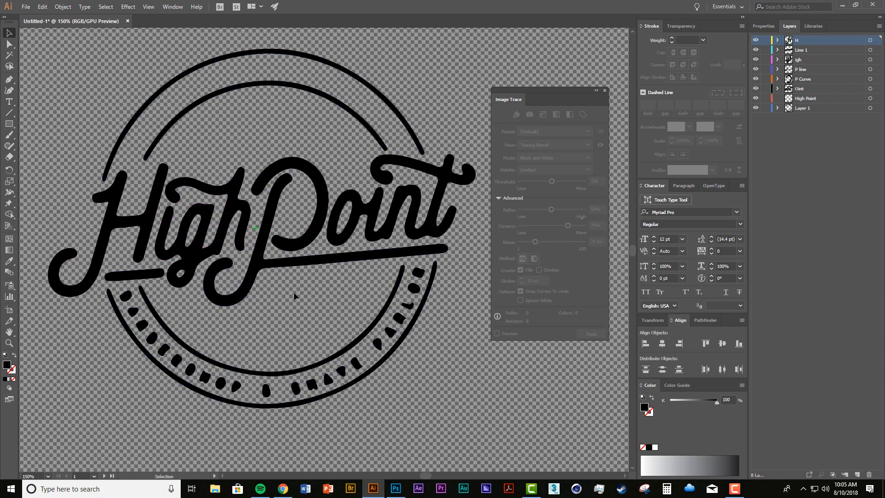
pyautogui.hotkey('ctrl', '-')
pyautogui.hotkey('ctrl', '-')
pyautogui.hotkey('ctrl', '=')
pyautogui.hotkey('ctrl', '=')
pyautogui.click(149, 7)
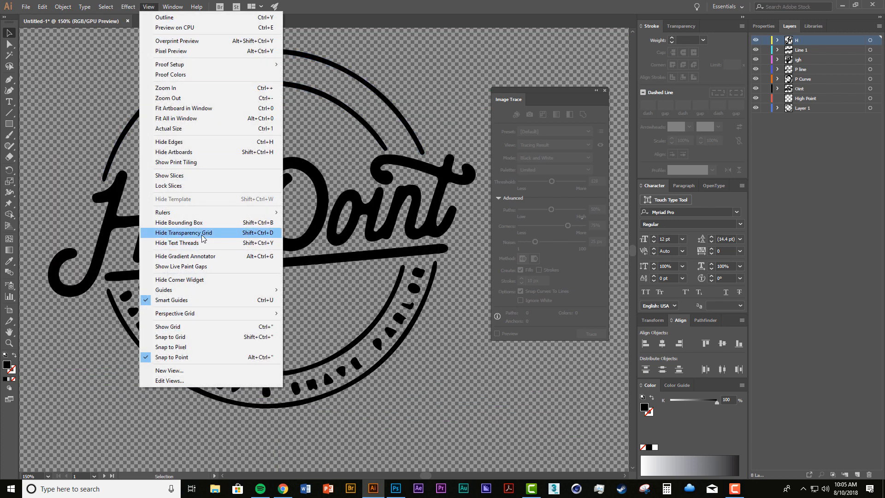
pyautogui.click(201, 232)
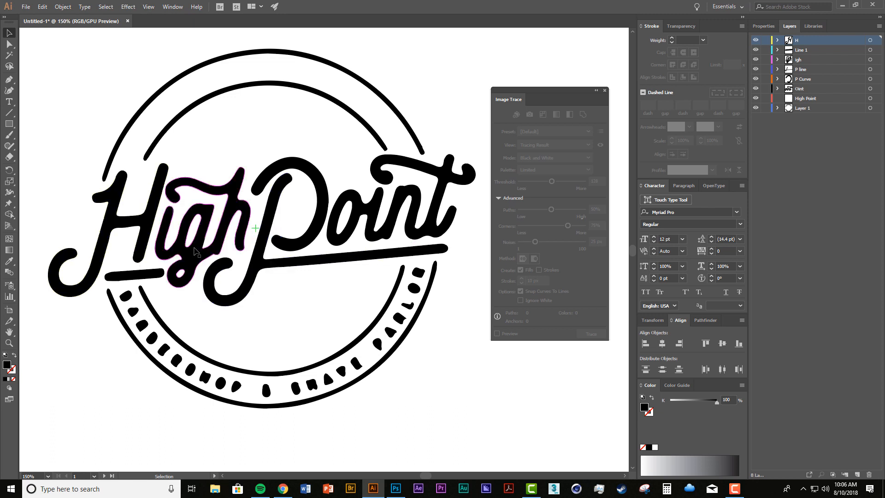
pyautogui.moveTo(191, 244); pyautogui.dragTo(247, 258)
pyautogui.click(9, 45)
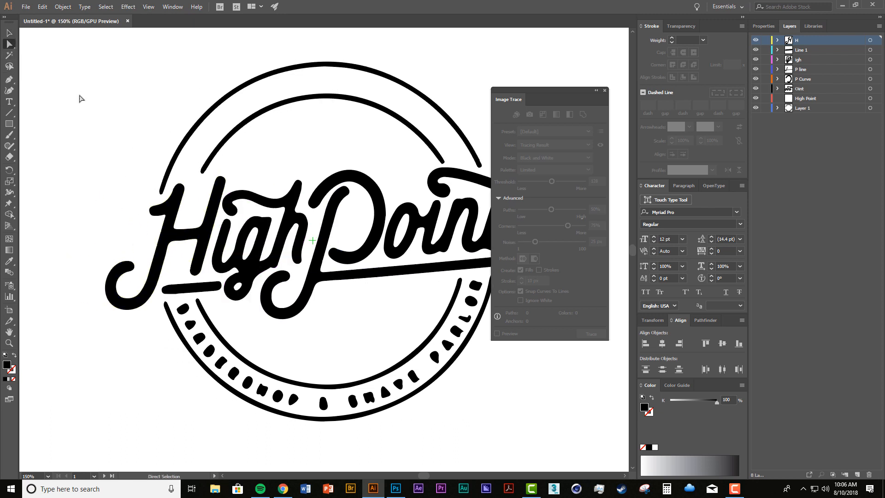
pyautogui.moveTo(275, 213); pyautogui.dragTo(257, 207)
pyautogui.moveTo(100, 95); pyautogui.dragTo(199, 204)
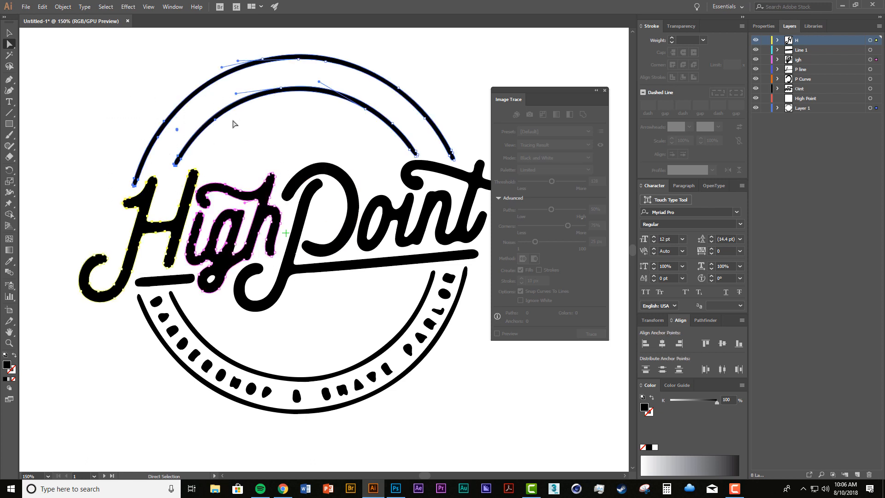
pyautogui.click(254, 133)
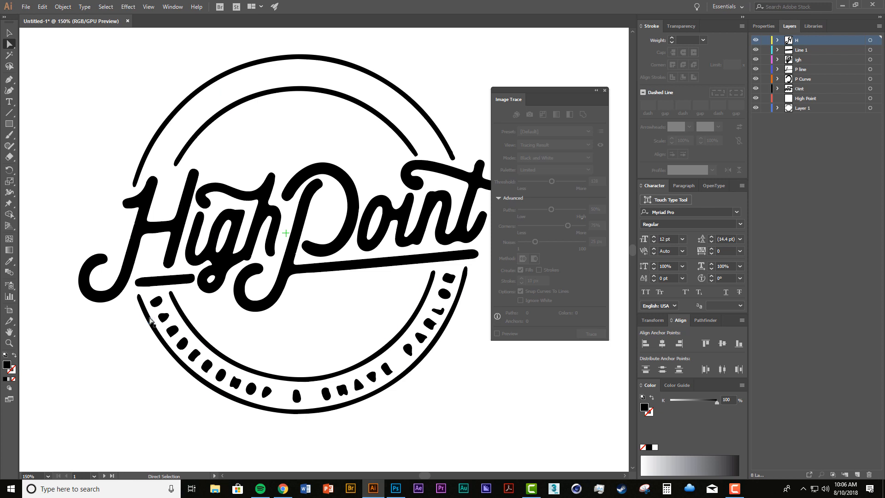
pyautogui.moveTo(124, 301); pyautogui.dragTo(217, 398)
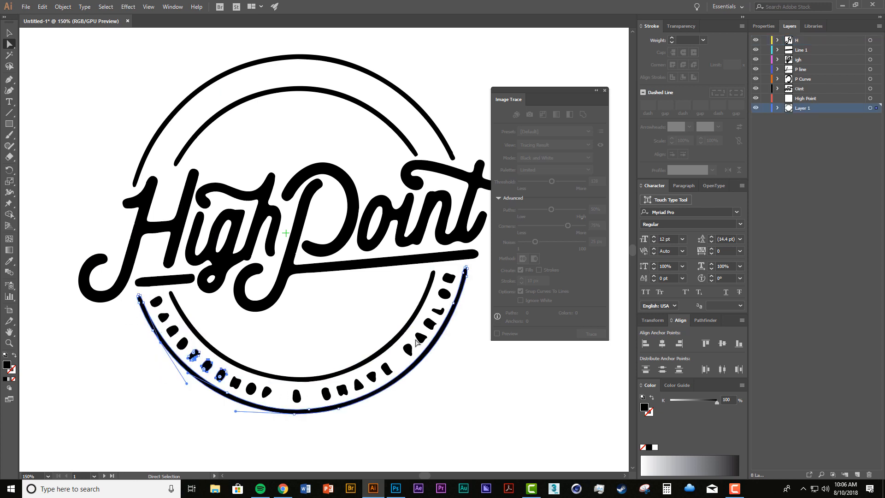
pyautogui.click(290, 430)
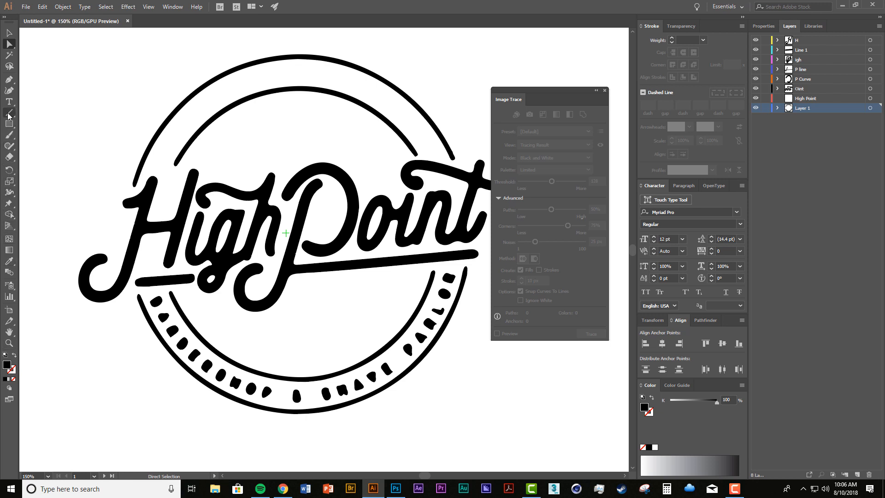
# Step: Lasso the traced "BARBERSHOP" letters in the lower ring and delete them
pyautogui.click(11, 68)
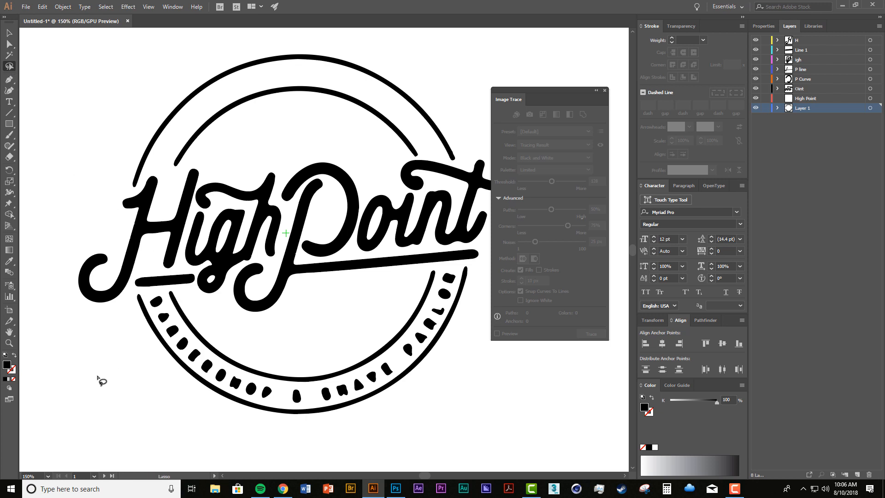
pyautogui.moveTo(98, 376)
pyautogui.mouseDown()
pyautogui.moveTo(145, 424)
pyautogui.moveTo(95, 410)
pyautogui.moveTo(75, 357)
pyautogui.moveTo(96, 385)
pyautogui.moveTo(98, 377)
pyautogui.mouseUp()
pyautogui.moveTo(158, 292)
pyautogui.mouseDown()
pyautogui.moveTo(208, 355)
pyautogui.moveTo(277, 390)
pyautogui.moveTo(269, 400)
pyautogui.moveTo(219, 387)
pyautogui.moveTo(187, 363)
pyautogui.moveTo(156, 321)
pyautogui.moveTo(151, 294)
pyautogui.moveTo(160, 294)
pyautogui.mouseUp()
pyautogui.press('Delete')
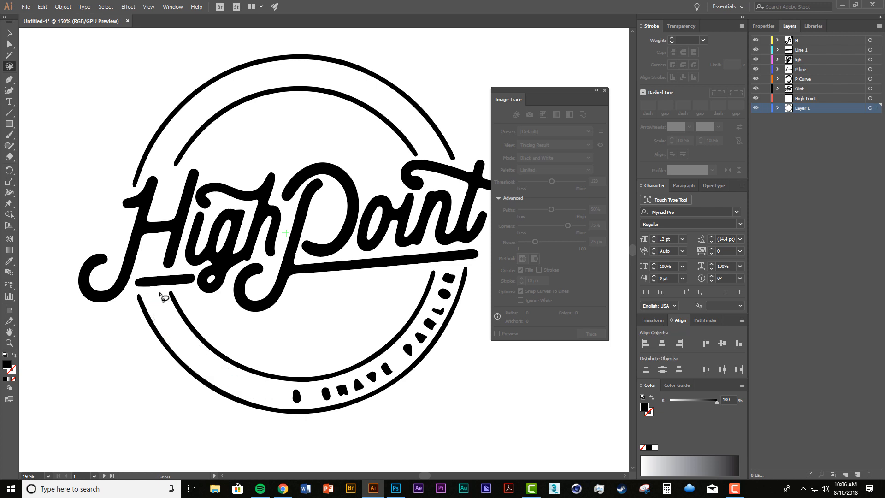
# Step: Lasso and delete the remaining ampersand, "SHAVE" and "PARLOR" characters in the lower ring
pyautogui.moveTo(291, 385)
pyautogui.mouseDown()
pyautogui.moveTo(305, 392)
pyautogui.moveTo(304, 407)
pyautogui.moveTo(291, 404)
pyautogui.moveTo(293, 386)
pyautogui.moveTo(321, 406)
pyautogui.moveTo(374, 390)
pyautogui.moveTo(391, 360)
pyautogui.moveTo(309, 397)
pyautogui.mouseUp()
pyautogui.press('Delete')
pyautogui.press('Delete')
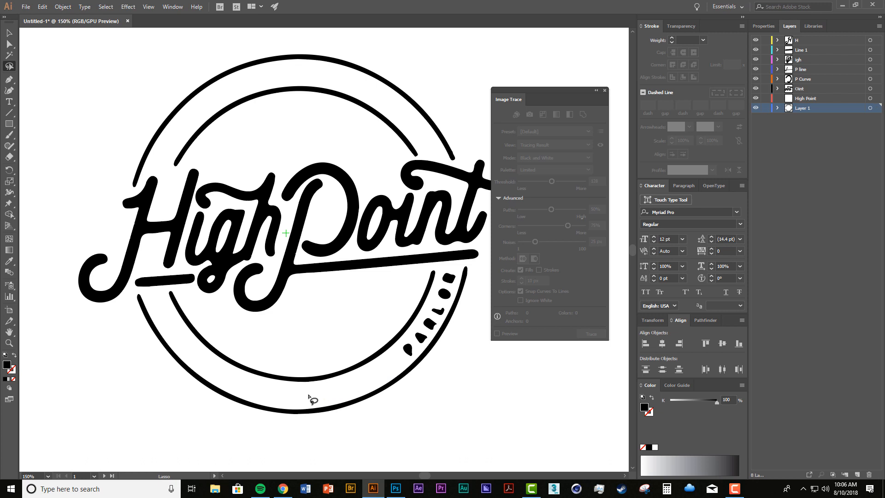
pyautogui.moveTo(406, 362)
pyautogui.mouseDown()
pyautogui.moveTo(446, 310)
pyautogui.moveTo(459, 279)
pyautogui.moveTo(454, 267)
pyautogui.moveTo(442, 269)
pyautogui.moveTo(405, 361)
pyautogui.mouseUp()
pyautogui.press('Delete')
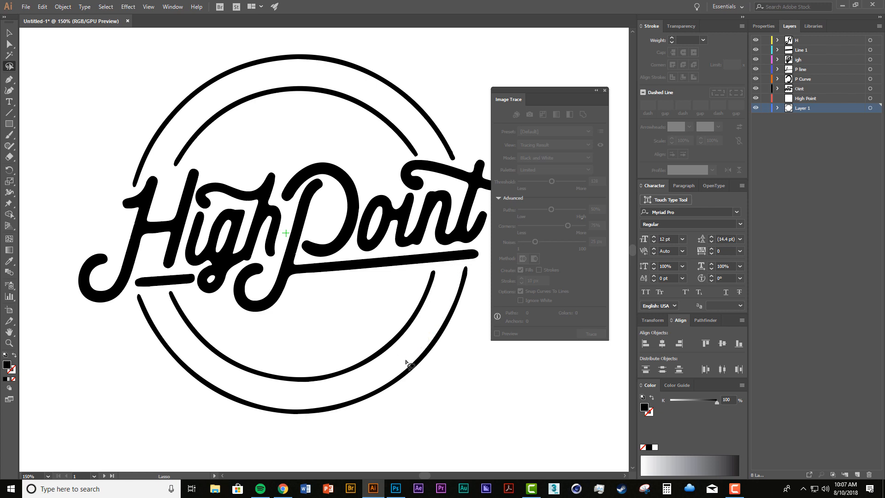
pyautogui.moveTo(346, 317); pyautogui.dragTo(307, 319)
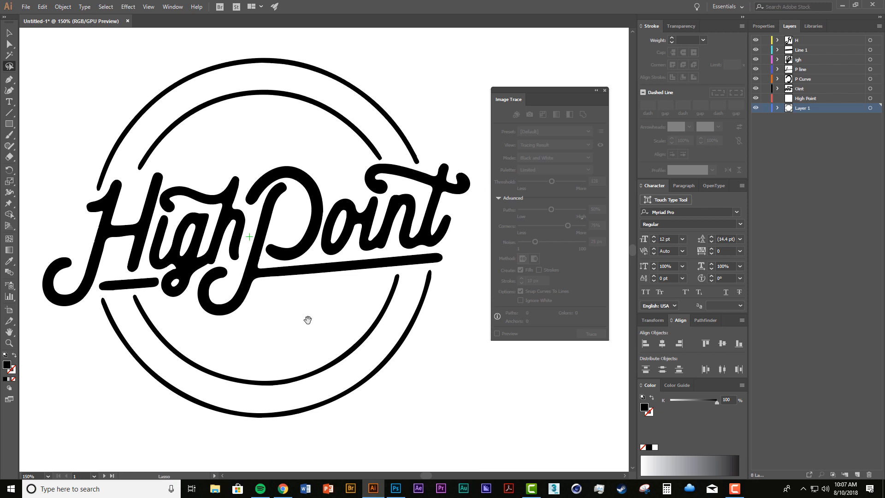
# Step: Save the document as an Adobe Illustrator file named HighPointLogo in the Class 1 - Logo Reveal folder
pyautogui.hotkey('ctrl', '-')
pyautogui.hotkey('ctrl', '-')
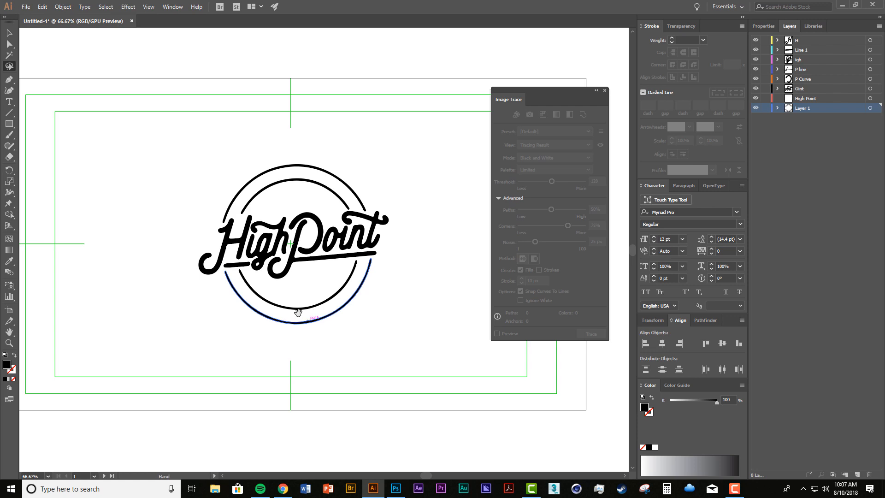
pyautogui.moveTo(298, 312); pyautogui.dragTo(304, 311)
pyautogui.press('v')
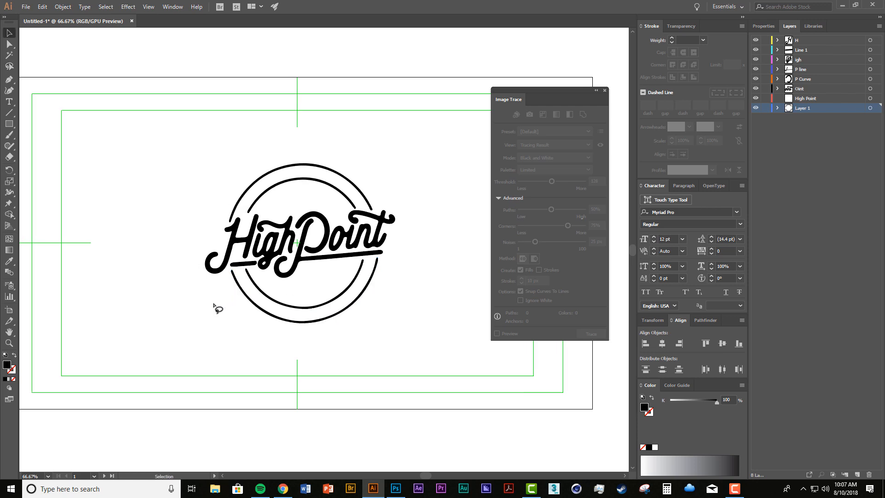
pyautogui.hotkey('ctrl', 's')
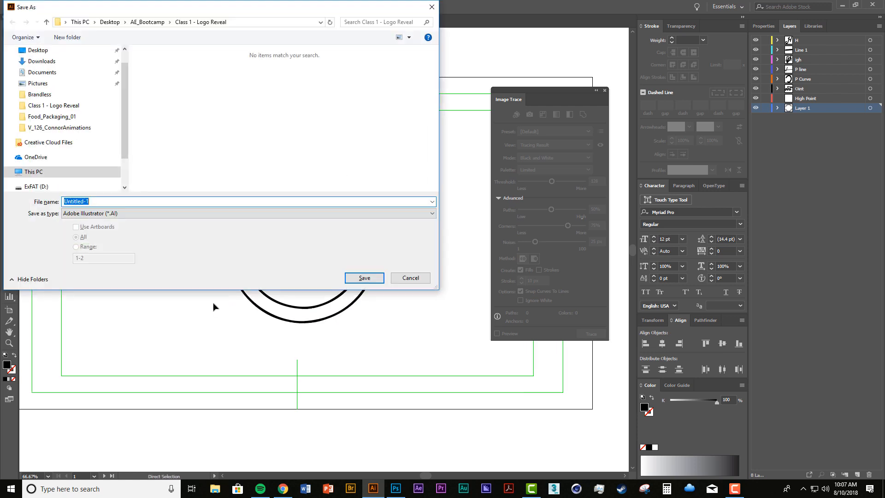
pyautogui.write('Hig')
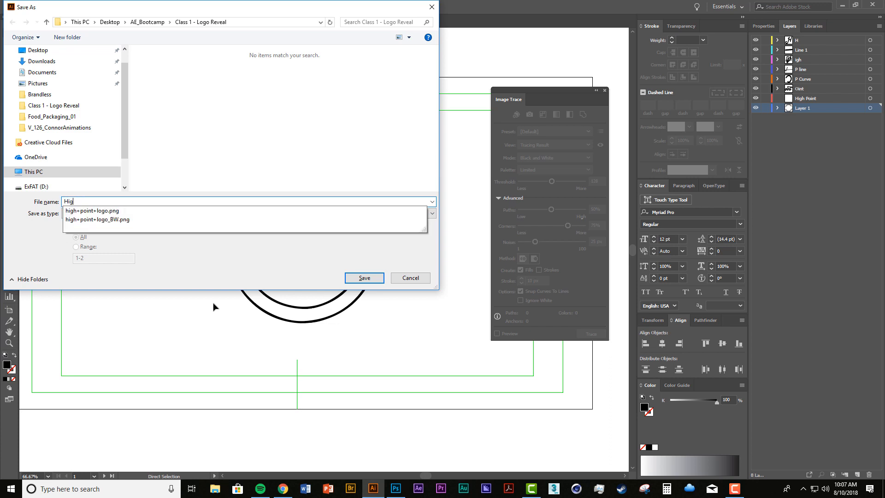
pyautogui.write('hPointLogo')
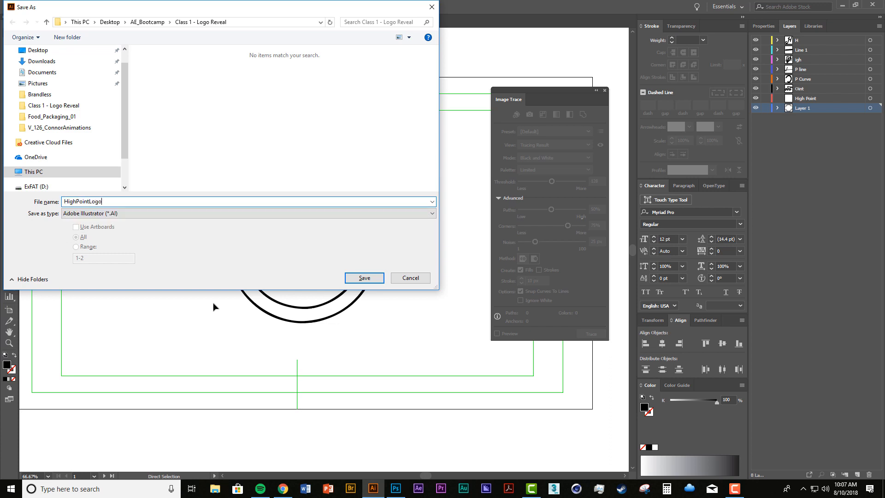
pyautogui.click(360, 278)
pyautogui.click(479, 367)
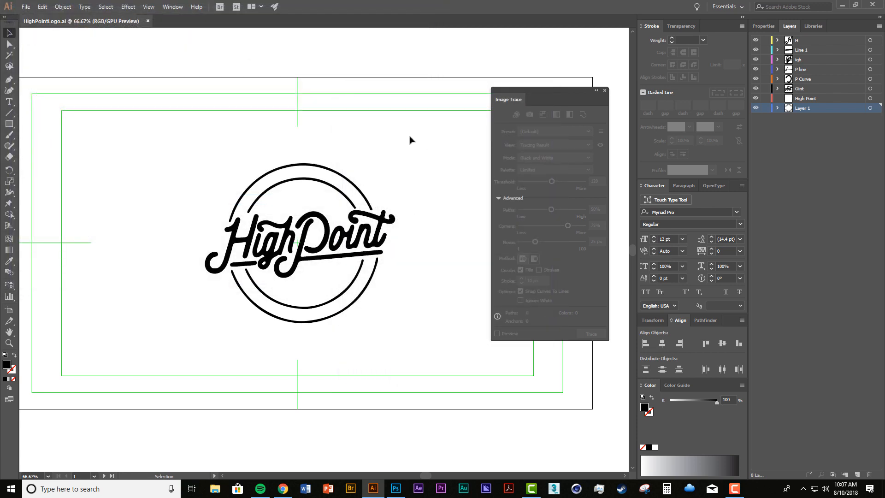
# Step: Delete the tiny stray path at the upper ring from the group in Layer 1
pyautogui.click(284, 183)
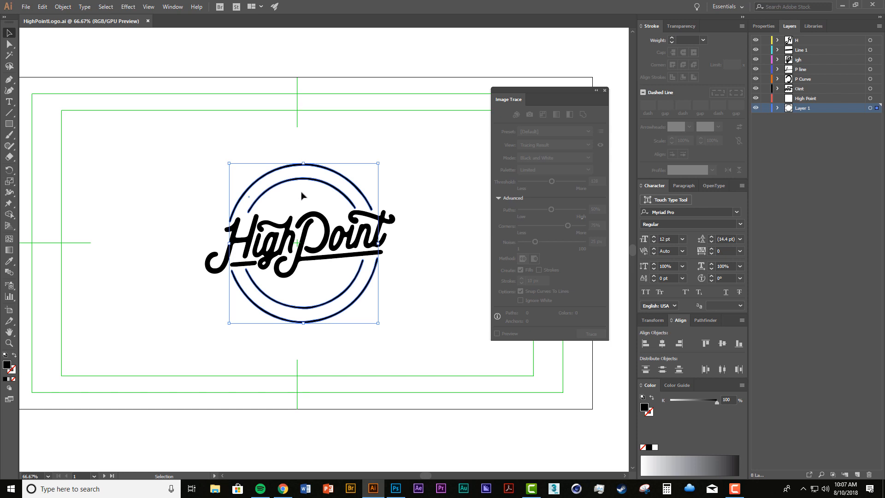
pyautogui.click(778, 108)
pyautogui.click(789, 118)
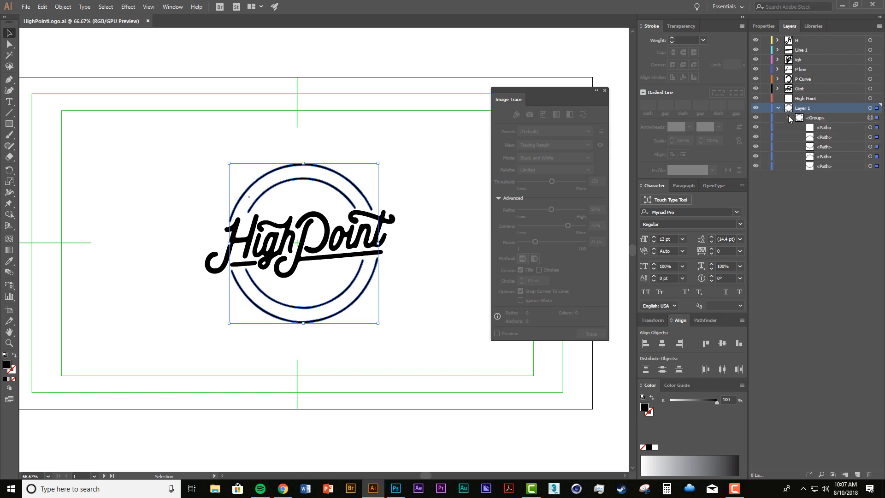
pyautogui.click(871, 128)
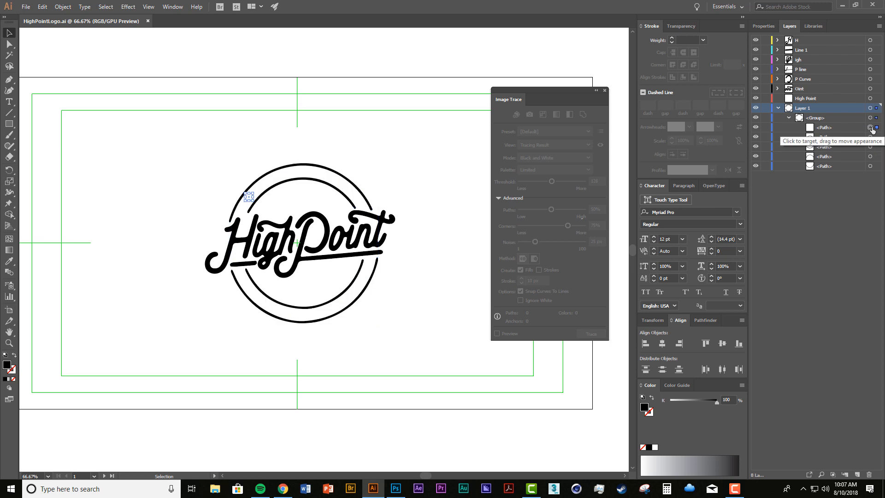
pyautogui.press('Delete')
# Step: Separate the four ring arcs onto their own layers named Top Line 1, Top Line 2, Bottom Line 1 and Bottom Line 2
pyautogui.click(871, 129)
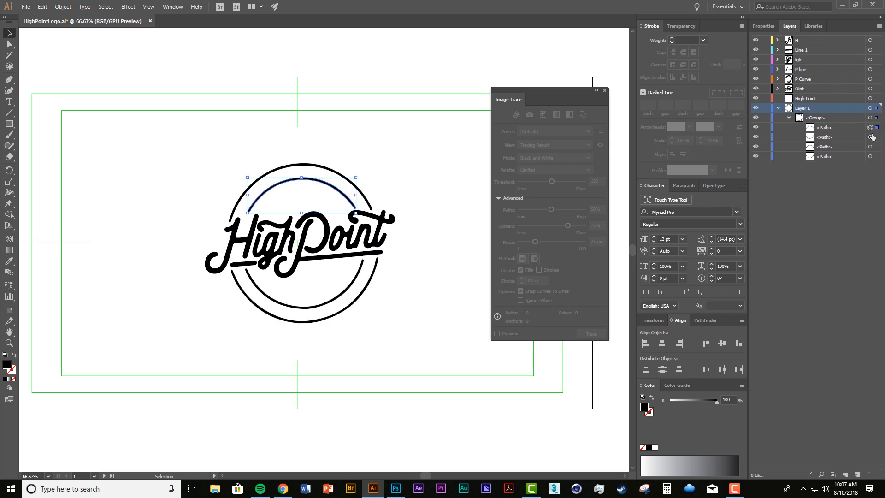
pyautogui.click(870, 137)
pyautogui.click(871, 147)
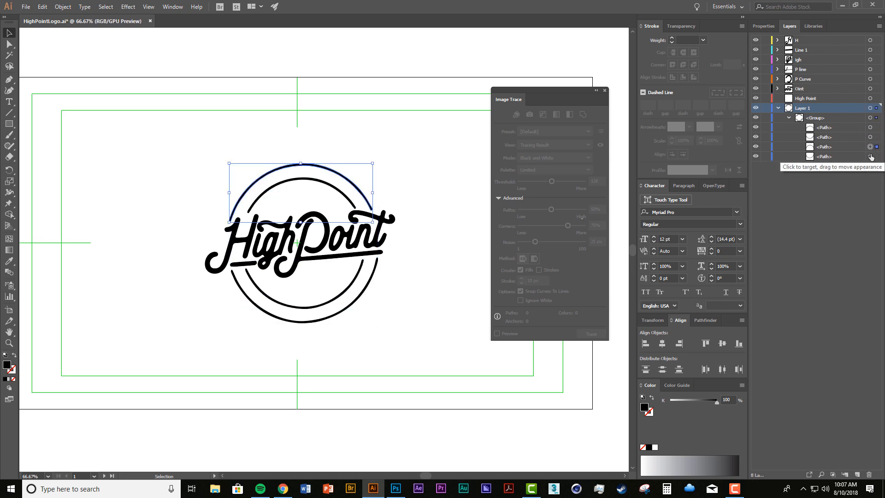
pyautogui.click(870, 157)
pyautogui.click(860, 205)
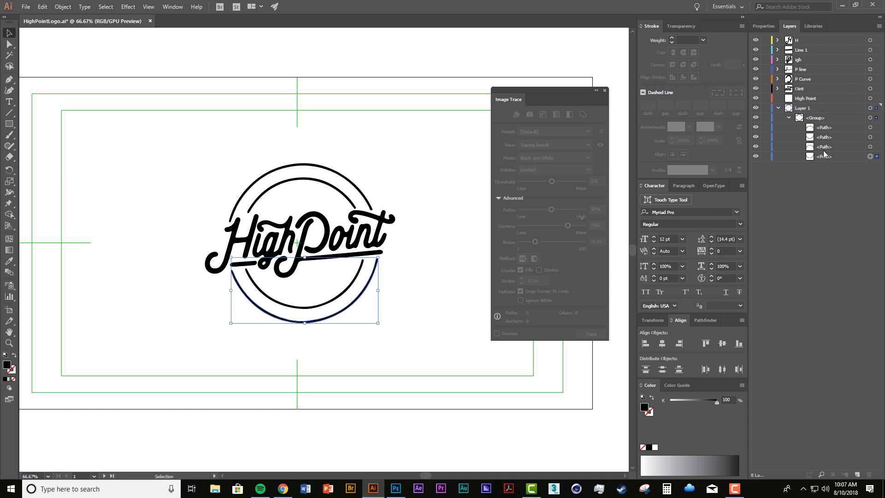
pyautogui.click(815, 129)
pyautogui.keyDown('shift'); pyautogui.click(816, 157); pyautogui.keyUp('shift')
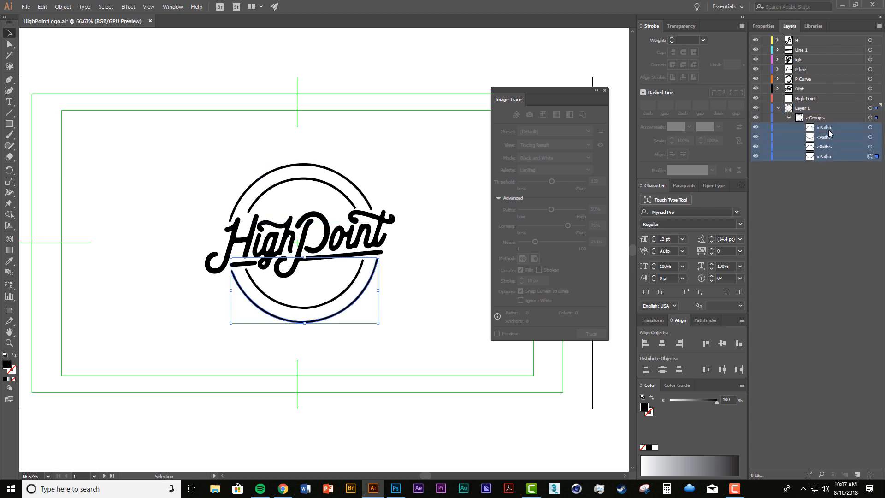
pyautogui.moveTo(829, 133); pyautogui.dragTo(813, 159)
pyautogui.click(817, 110)
pyautogui.keyDown('shift'); pyautogui.click(817, 136); pyautogui.keyUp('shift')
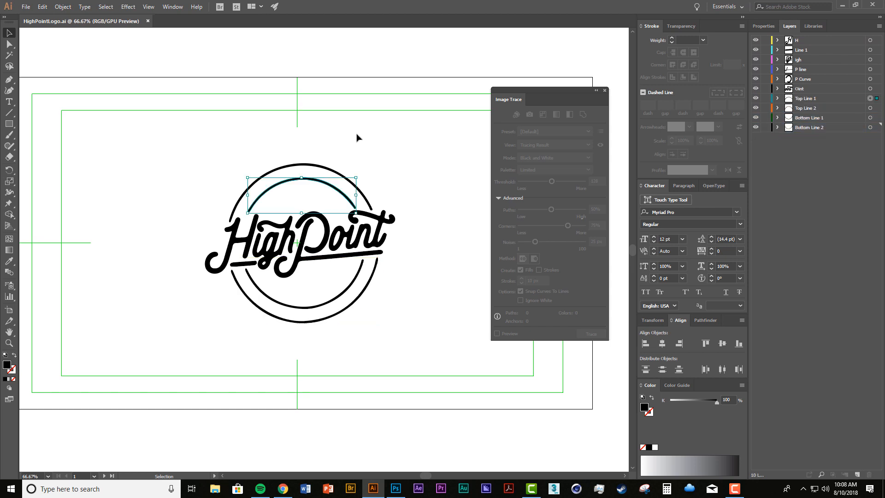
pyautogui.click(357, 134)
# Step: Add a new layer above all other layers and activate the Ellipse tool
pyautogui.press('space')
pyautogui.moveTo(260, 203); pyautogui.dragTo(245, 178)
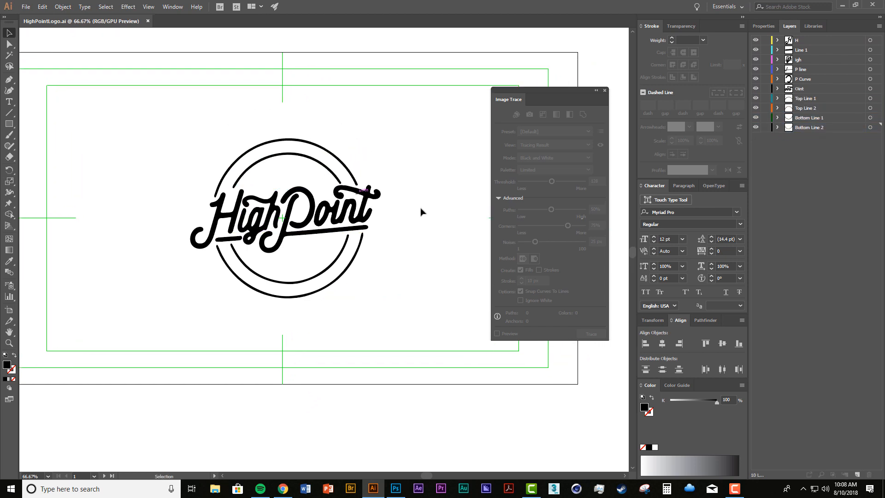
pyautogui.click(857, 474)
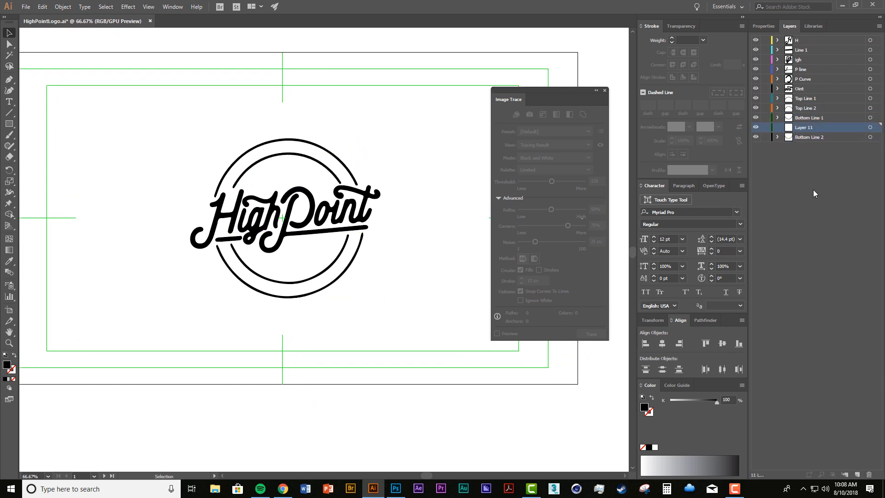
pyautogui.moveTo(812, 132); pyautogui.dragTo(806, 38)
pyautogui.moveTo(9, 123); pyautogui.dragTo(52, 147)
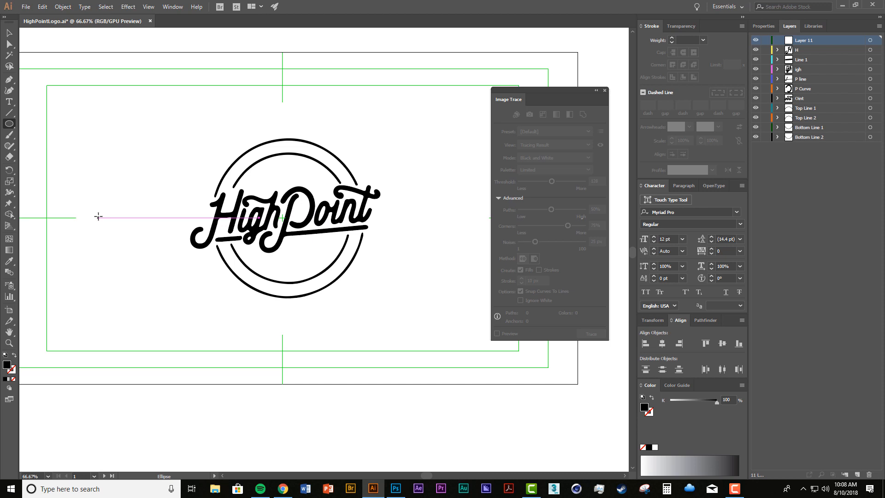
pyautogui.moveTo(98, 217); pyautogui.dragTo(128, 252)
pyautogui.moveTo(106, 217); pyautogui.dragTo(122, 234)
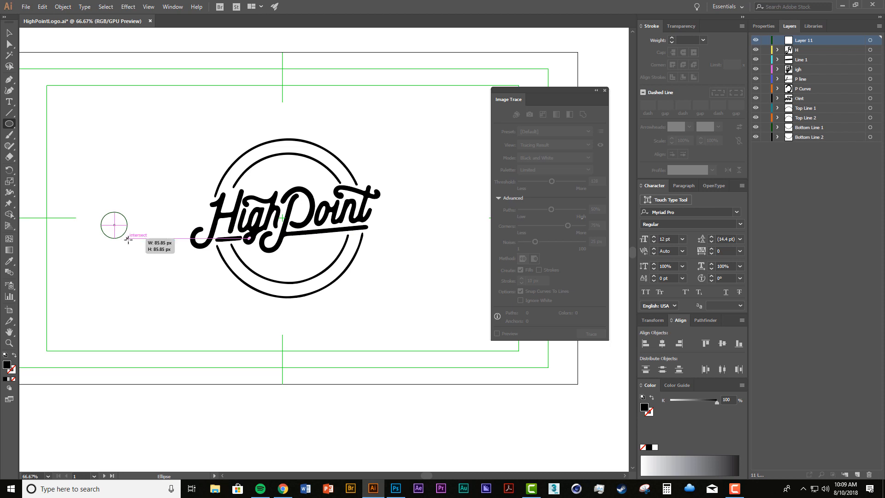
pyautogui.moveTo(156, 261)
pyautogui.mouseDown()
pyautogui.moveTo(174, 280)
pyautogui.moveTo(110, 222)
pyautogui.moveTo(170, 277)
pyautogui.moveTo(122, 250)
pyautogui.moveTo(114, 241)
pyautogui.moveTo(148, 255)
pyautogui.moveTo(111, 217)
pyautogui.moveTo(160, 267)
pyautogui.mouseUp()
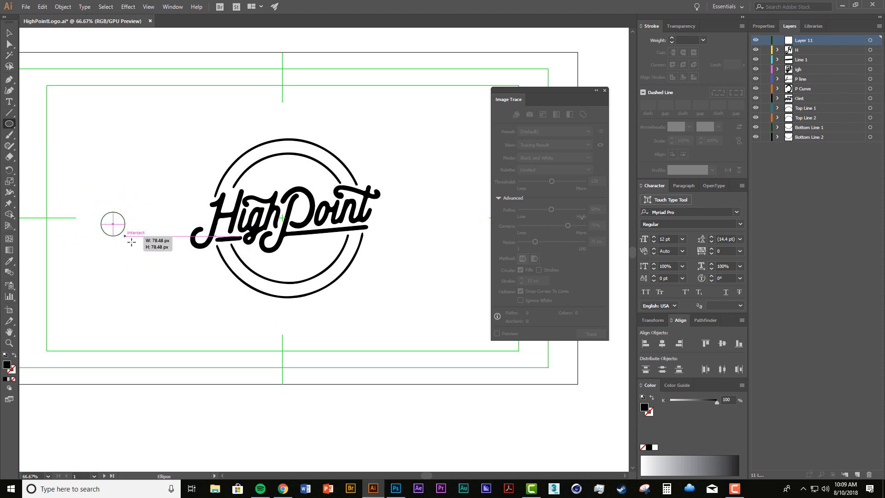
pyautogui.moveTo(131, 242); pyautogui.dragTo(103, 220)
pyautogui.moveTo(115, 233)
pyautogui.mouseDown()
pyautogui.moveTo(158, 272)
pyautogui.moveTo(118, 219)
pyautogui.moveTo(164, 262)
pyautogui.mouseUp()
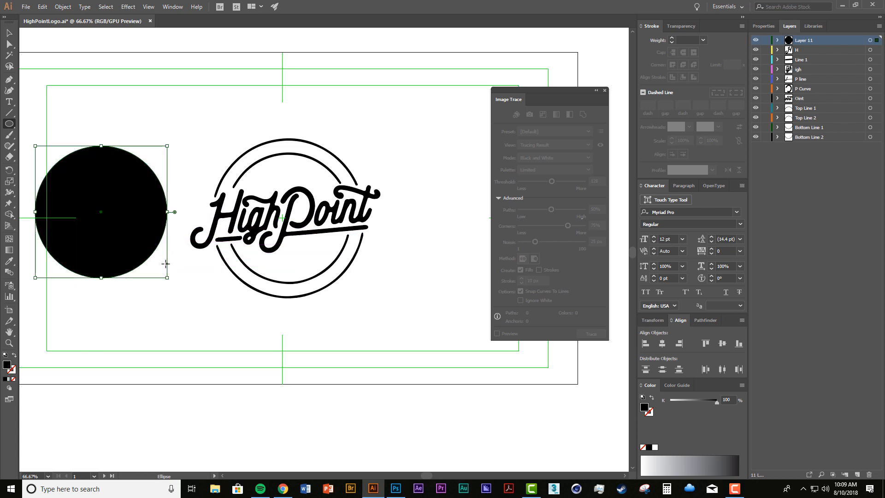
pyautogui.hotkey('ctrl', 'z')
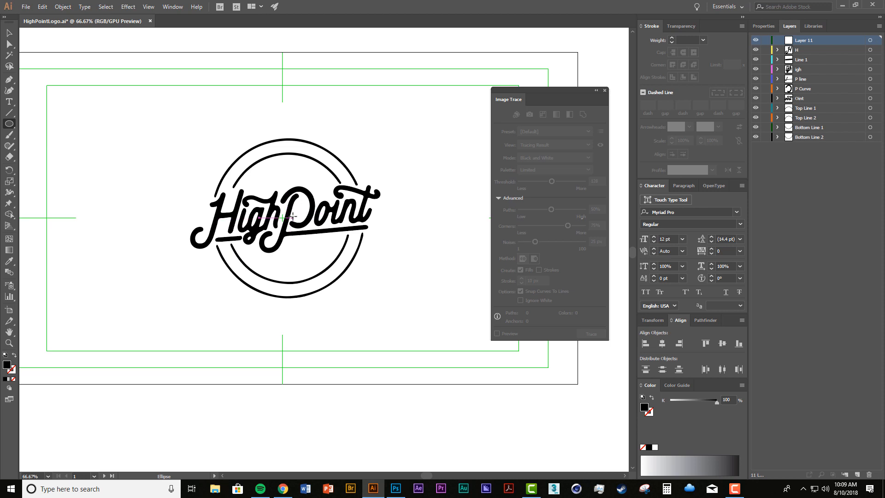
# Step: Draw a circle about 443 px wide from the logo's center and swap its fill and stroke to leave a black outline
pyautogui.moveTo(292, 215); pyautogui.dragTo(337, 284)
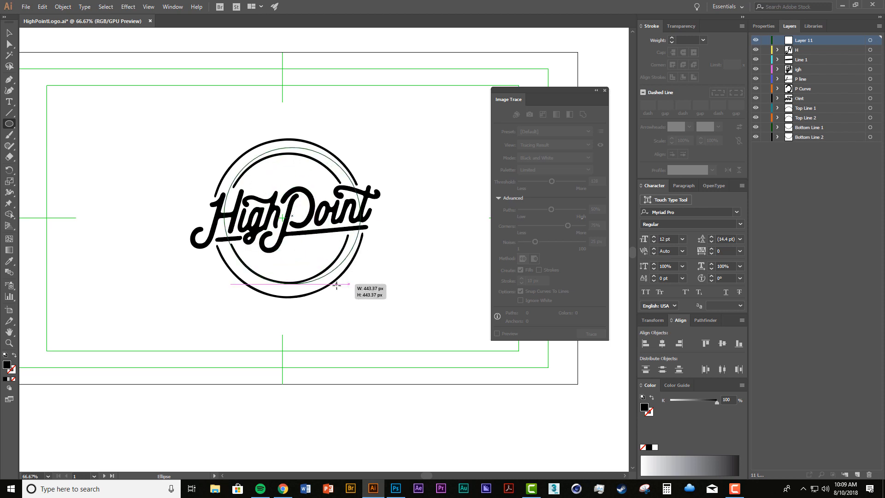
pyautogui.moveTo(337, 284); pyautogui.dragTo(336, 284)
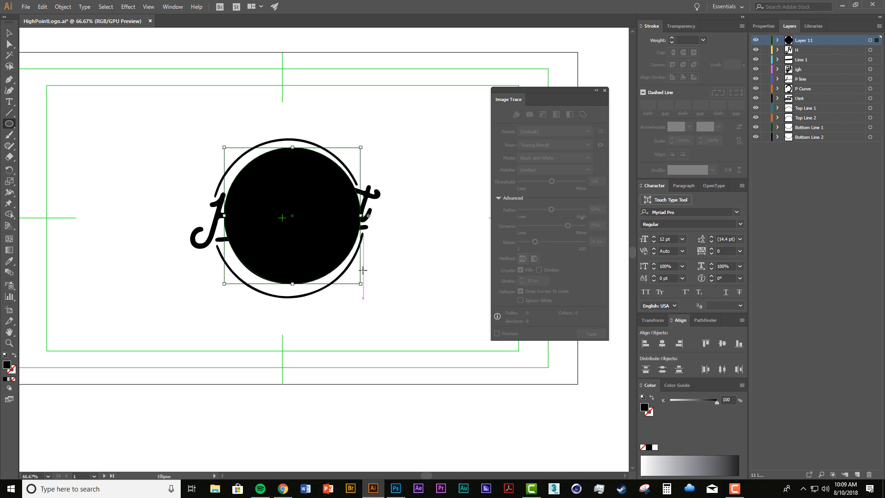
pyautogui.click(15, 354)
# Step: Reposition and slightly enlarge the circle outline so it runs midway between the inner and outer ring lines
pyautogui.press('v')
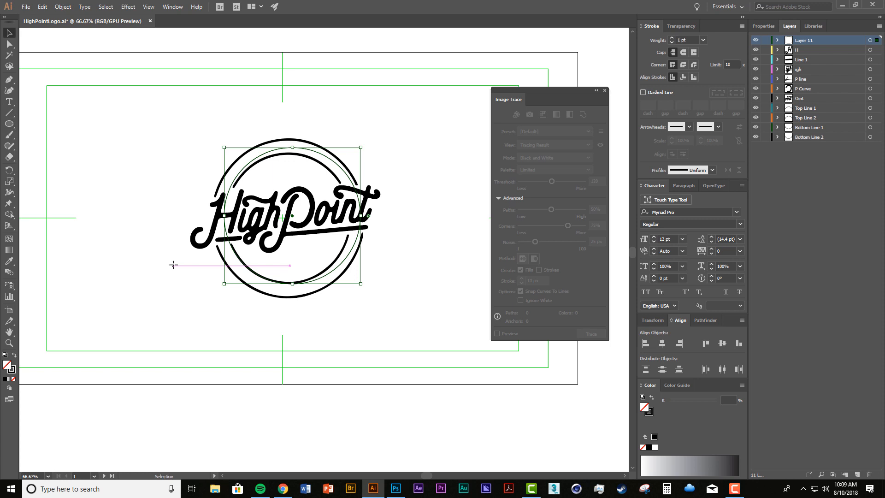
pyautogui.press('Left')
pyautogui.press('Left')
pyautogui.press('Left')
pyautogui.press('Left')
pyautogui.press('Left')
pyautogui.press('Left')
pyautogui.press('Down')
pyautogui.press('Down')
pyautogui.press('Left')
pyautogui.press('Left')
pyautogui.press('Left')
pyautogui.press('Left')
pyautogui.press('Left')
pyautogui.press('Left')
pyautogui.press('Left')
pyautogui.press('Left')
pyautogui.press('Left')
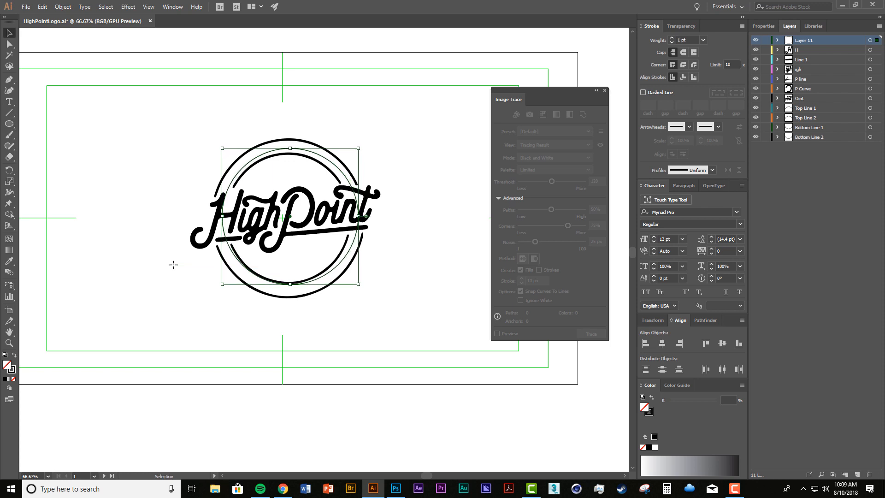
pyautogui.press('Down')
pyautogui.press('Right')
pyautogui.press('Right')
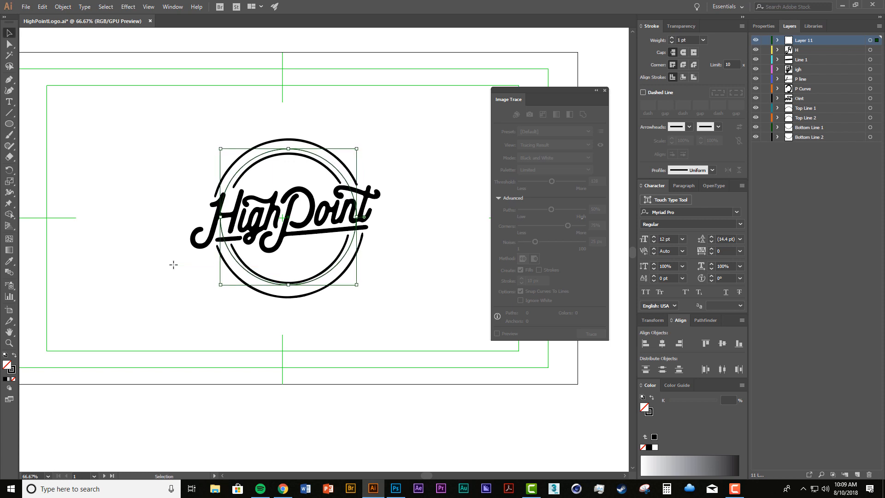
pyautogui.press('Down')
pyautogui.press('Down')
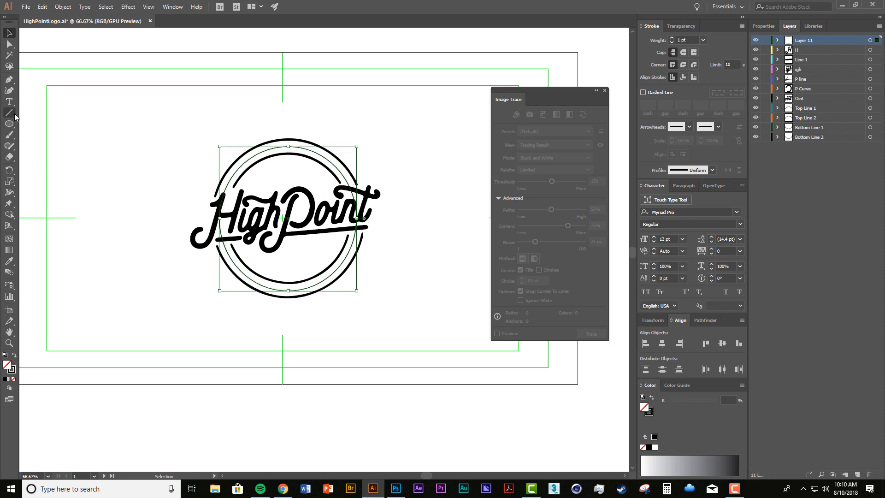
# Step: Add the path text "richmond, va" along the circle in all-caps Source Sans Variable at 21 pt with 200 tracking
pyautogui.click(11, 104)
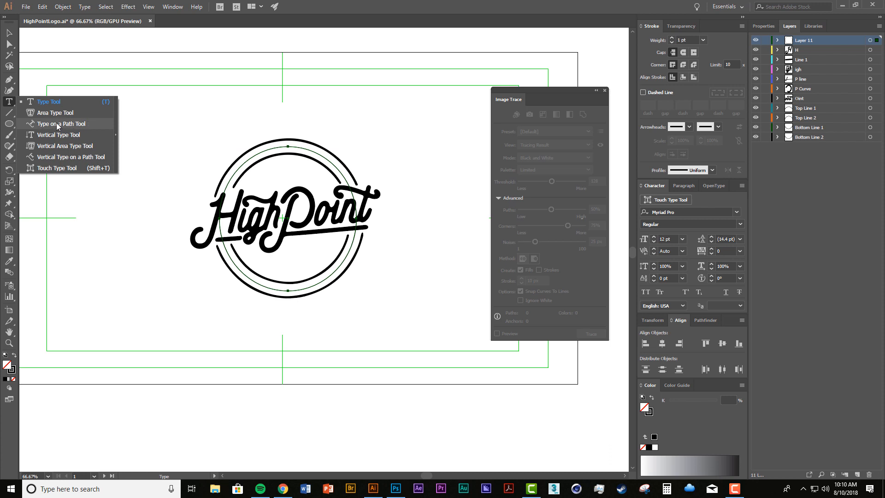
pyautogui.click(58, 125)
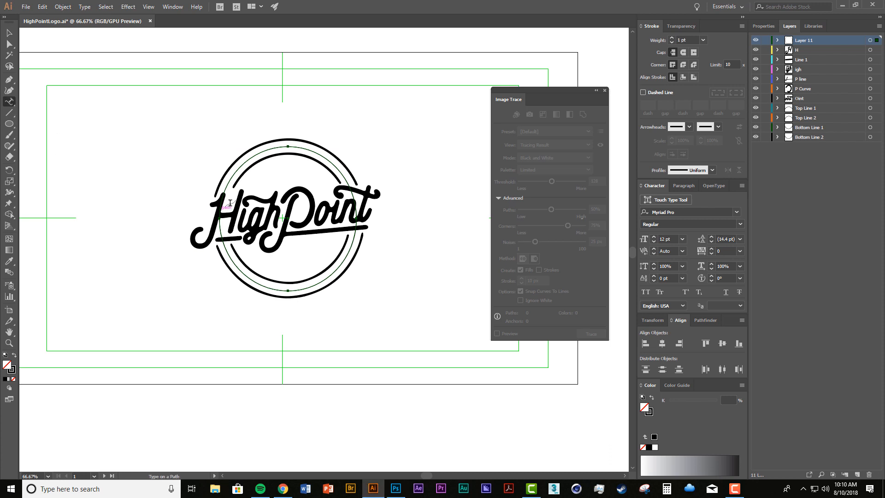
pyautogui.click(241, 163)
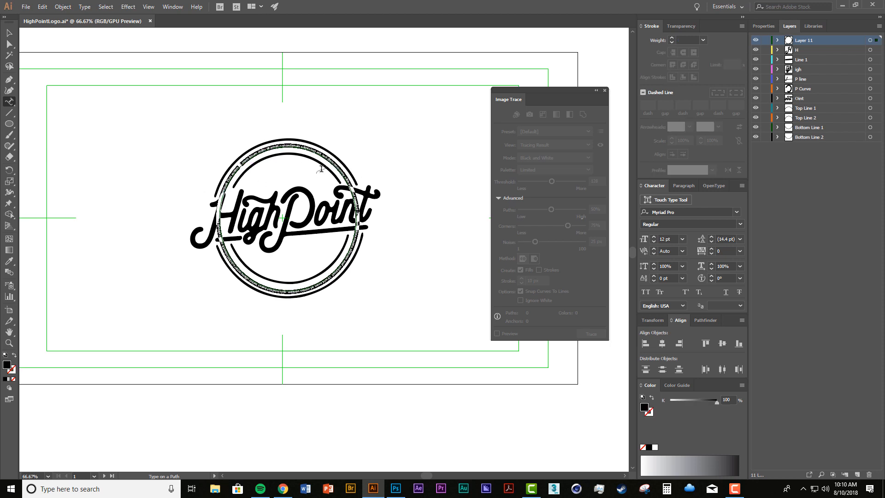
pyautogui.write('richmond, va')
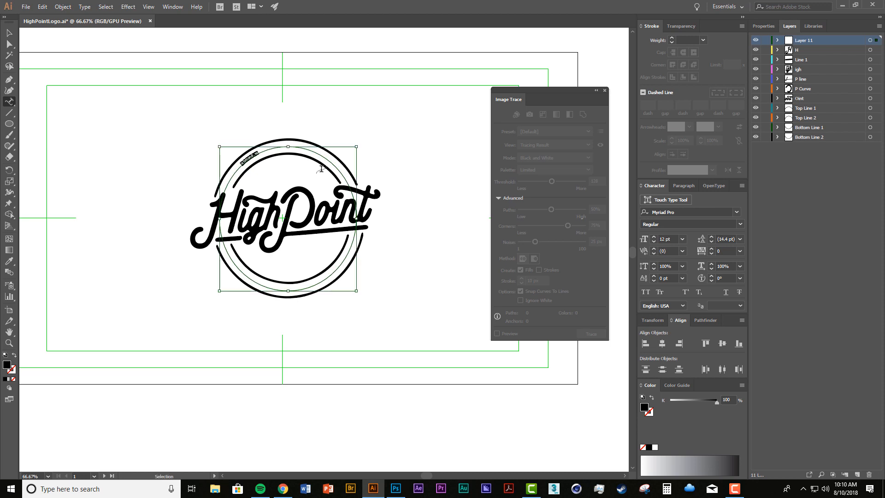
pyautogui.hotkey('ctrl', '+')
pyautogui.hotkey('ctrl', '+')
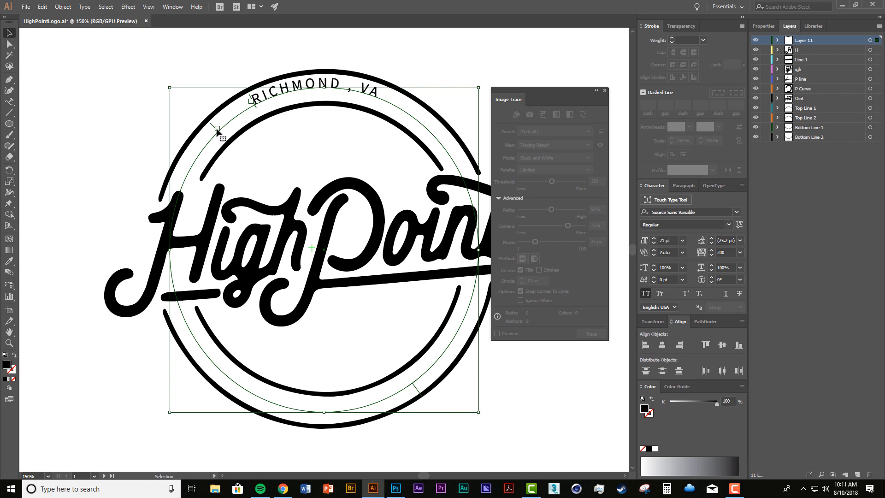
# Step: Move the path text's start and end brackets to the circle's left and right midpoints and center-align the text over the upper arc
pyautogui.moveTo(216, 131); pyautogui.dragTo(176, 251)
pyautogui.moveTo(167, 249); pyautogui.dragTo(476, 251)
pyautogui.moveTo(252, 103); pyautogui.dragTo(191, 250)
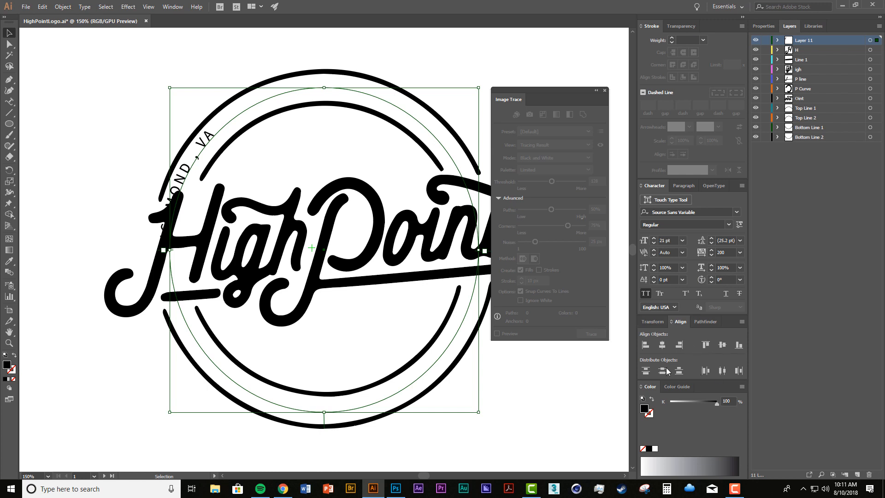
pyautogui.click(683, 185)
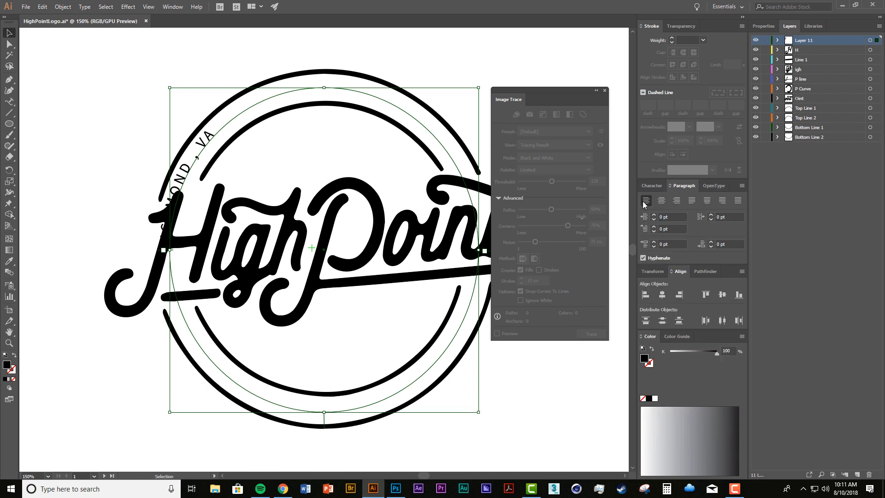
pyautogui.click(661, 200)
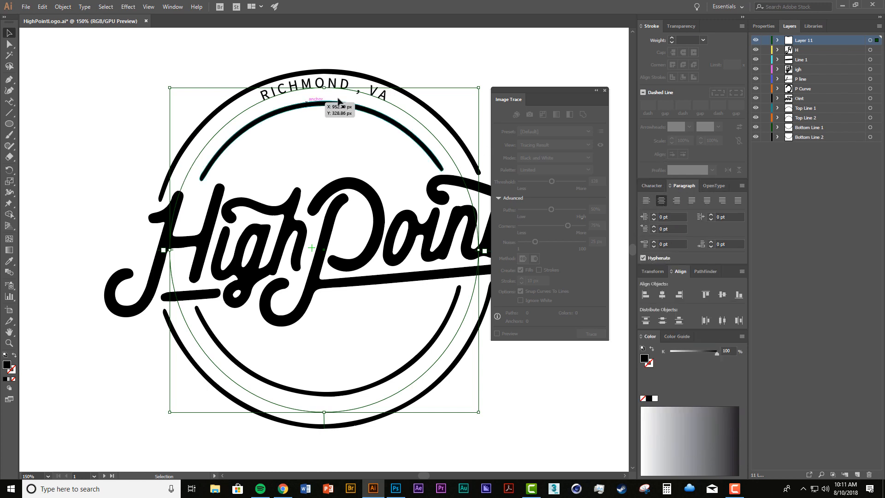
# Step: Fine-tune the height of the path text's circle so "RICHMOND, VA" sits midway between the upper ring lines
pyautogui.moveTo(325, 89); pyautogui.dragTo(323, 91)
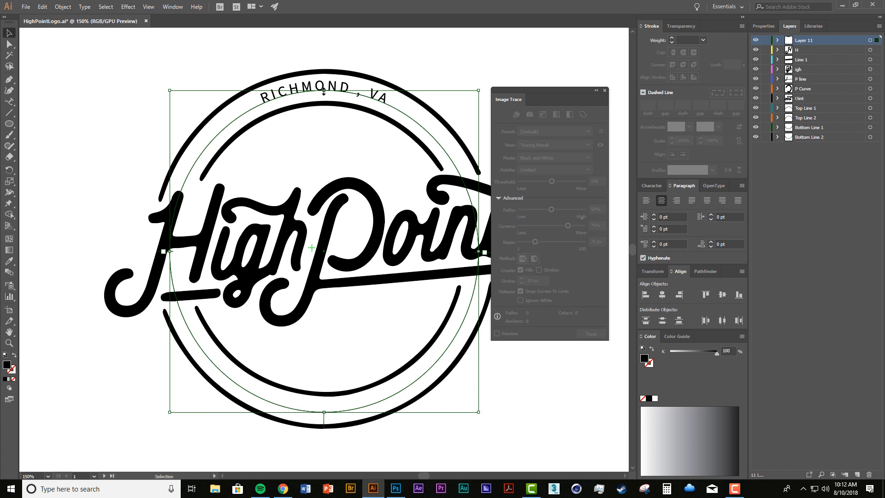
pyautogui.moveTo(323, 91); pyautogui.dragTo(324, 94)
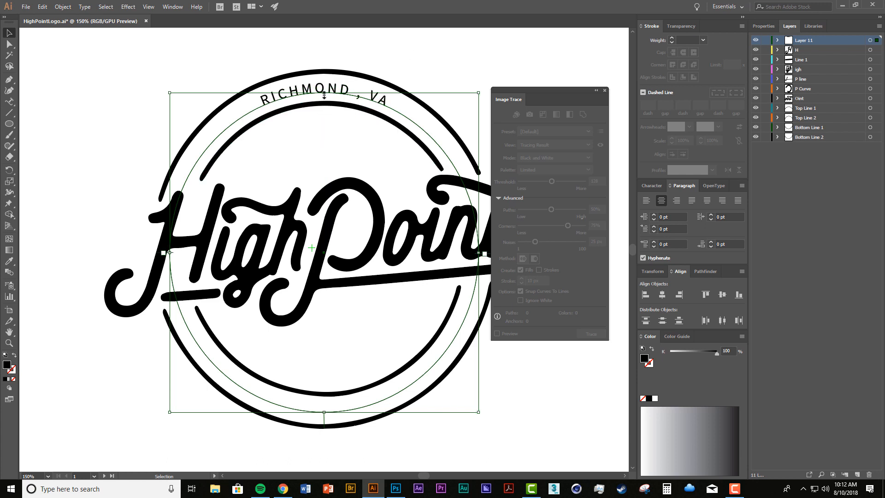
pyautogui.moveTo(323, 95); pyautogui.dragTo(325, 92)
pyautogui.click(388, 65)
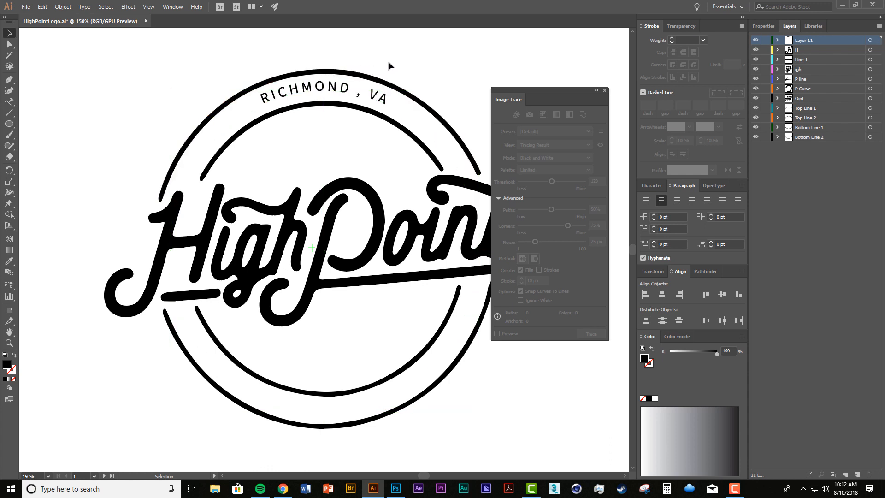
pyautogui.click(326, 91)
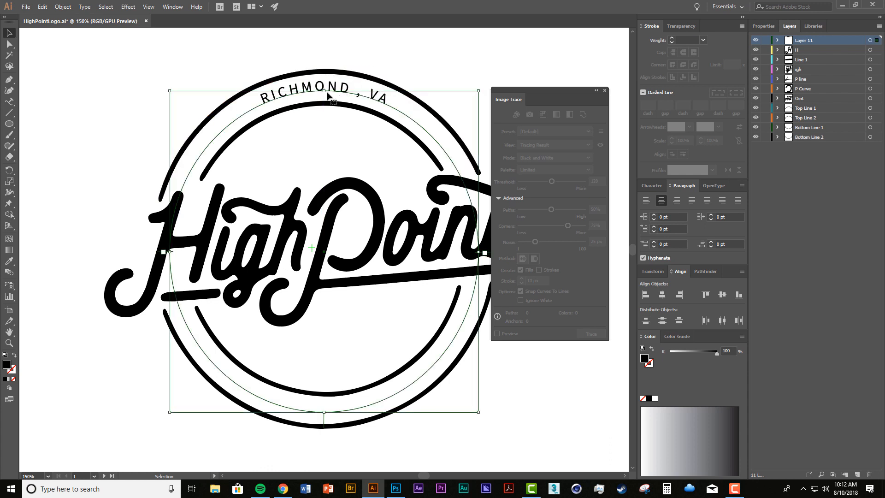
pyautogui.moveTo(326, 92); pyautogui.dragTo(325, 93)
pyautogui.click(437, 62)
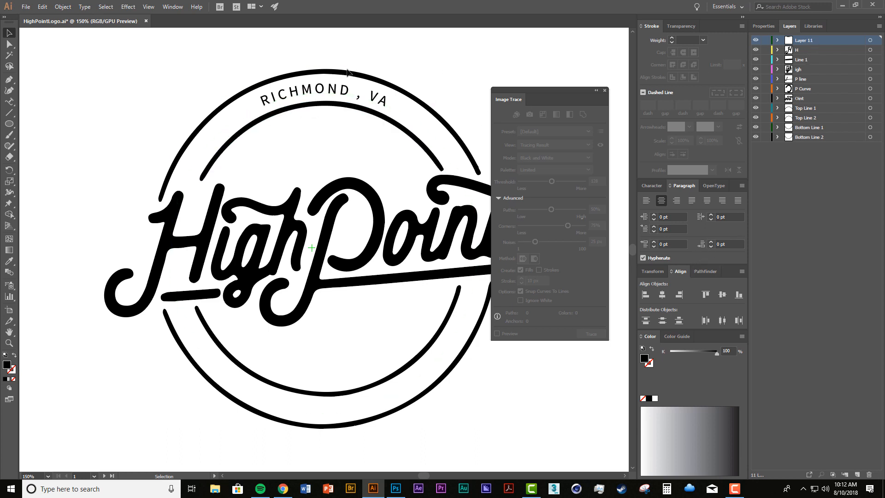
# Step: Set the "RICHMOND, VA" path text to Light weight with 500 tracking
pyautogui.press('t')
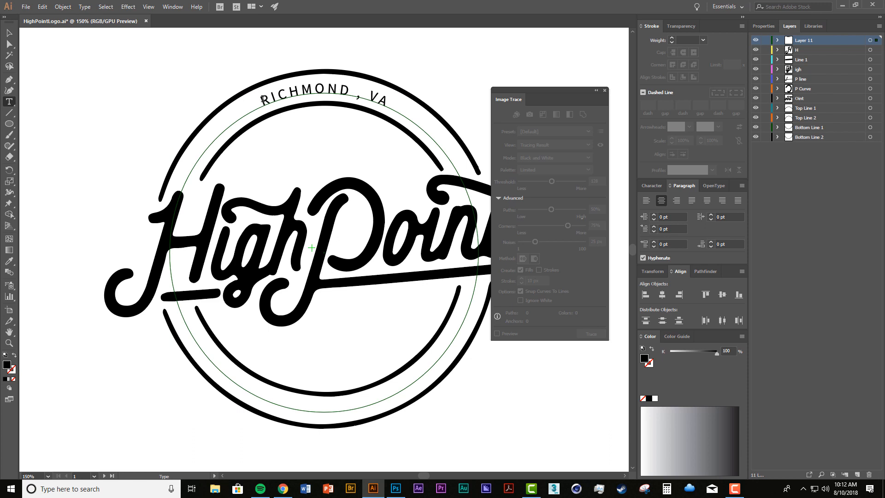
pyautogui.moveTo(261, 99); pyautogui.dragTo(391, 102)
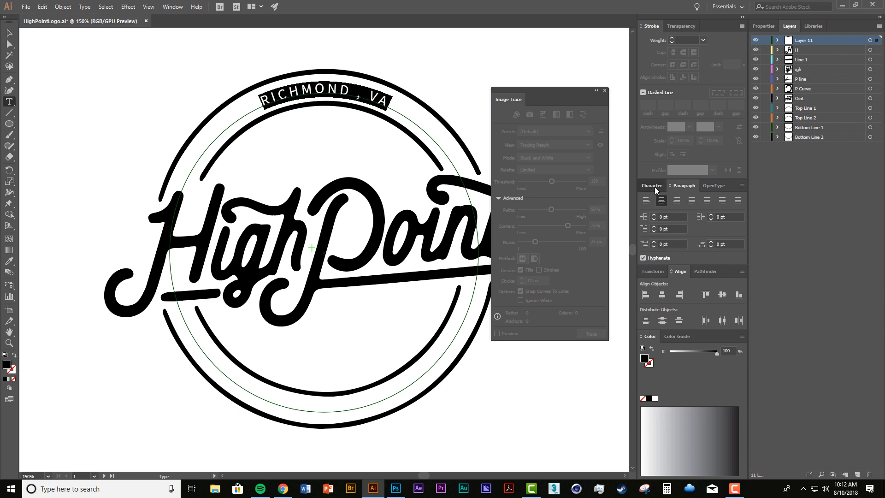
pyautogui.click(654, 186)
pyautogui.click(727, 224)
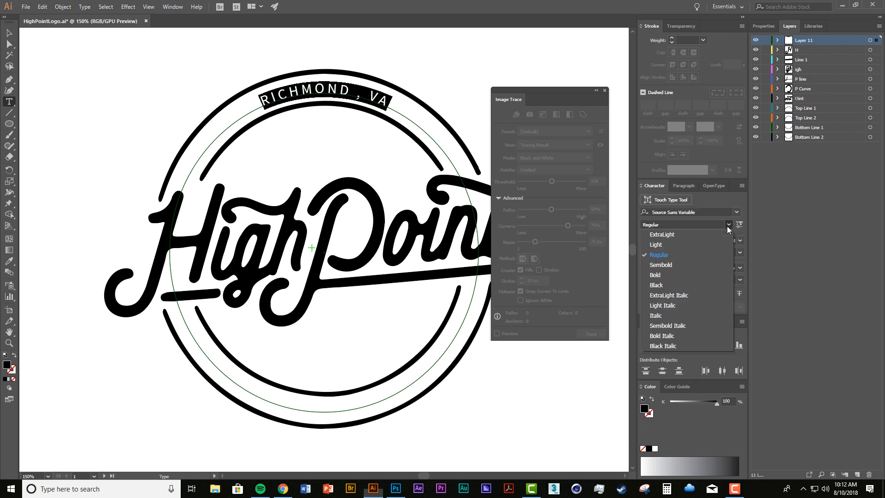
pyautogui.click(673, 245)
pyautogui.moveTo(729, 252); pyautogui.dragTo(684, 242)
pyautogui.write('500')
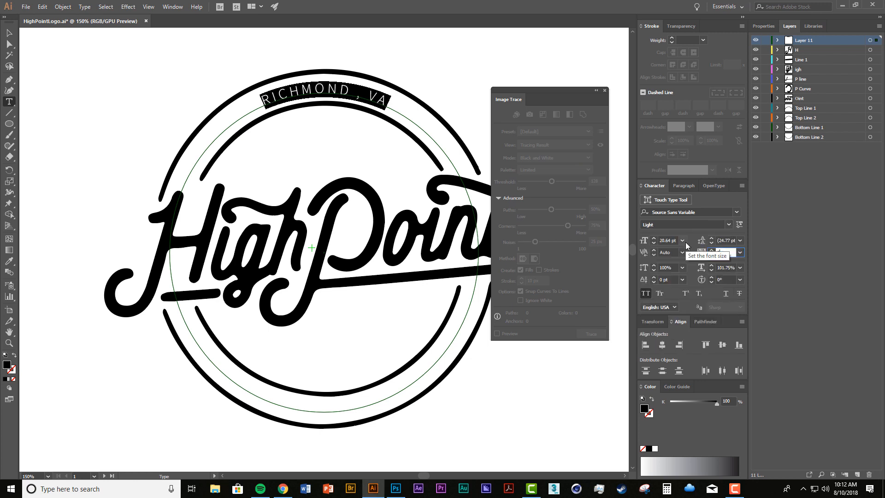
pyautogui.press('Return')
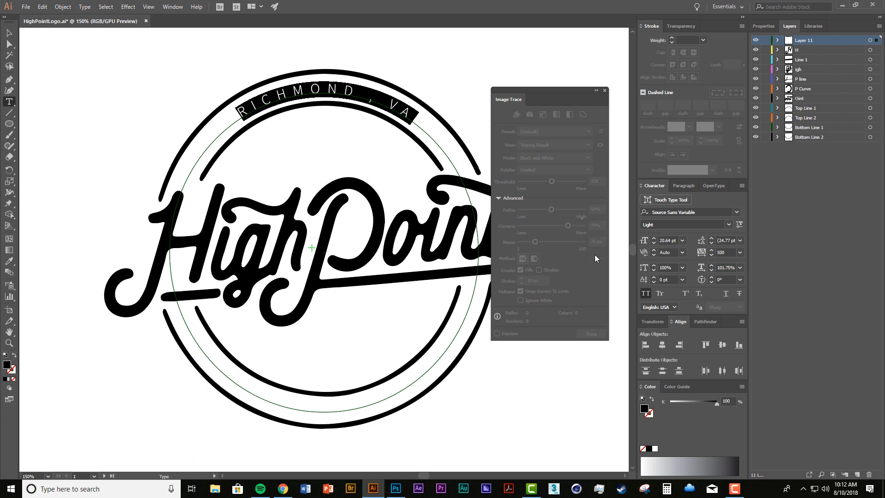
# Step: Change the "RICHMOND, VA" path text's weight to Semibold and deselect it
pyautogui.click(728, 224)
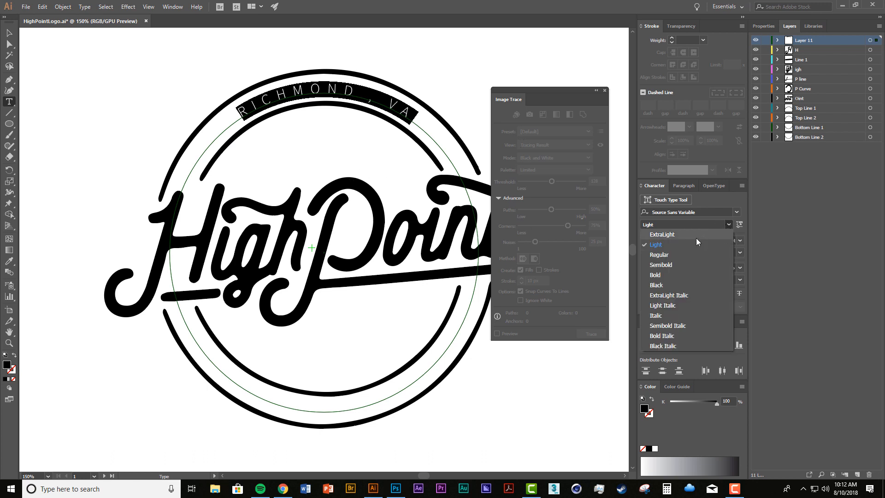
pyautogui.click(676, 263)
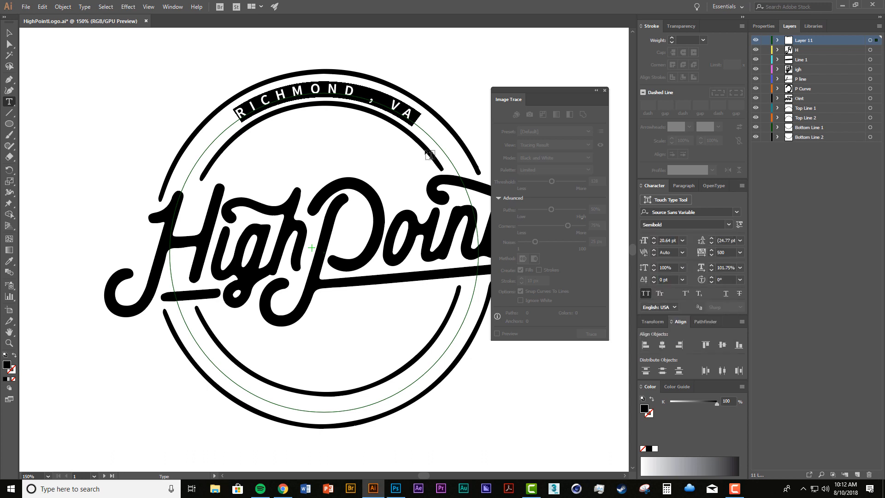
pyautogui.click(328, 91)
pyautogui.press('Escape')
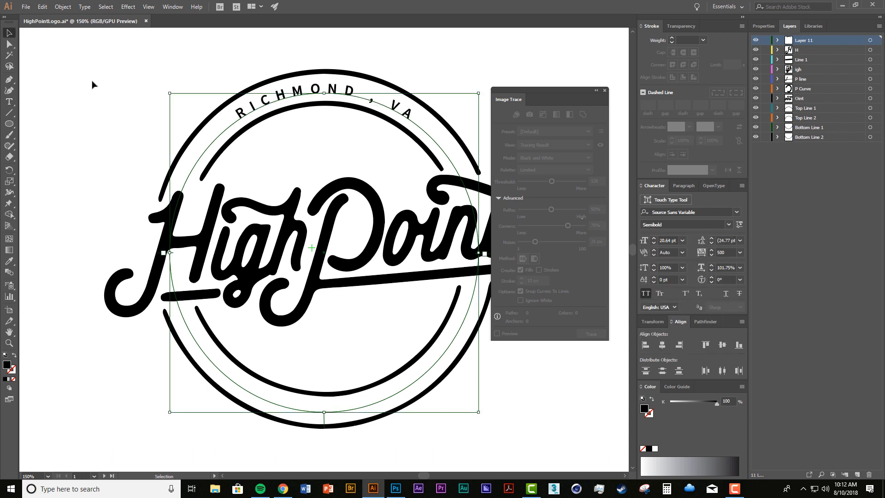
pyautogui.click(92, 84)
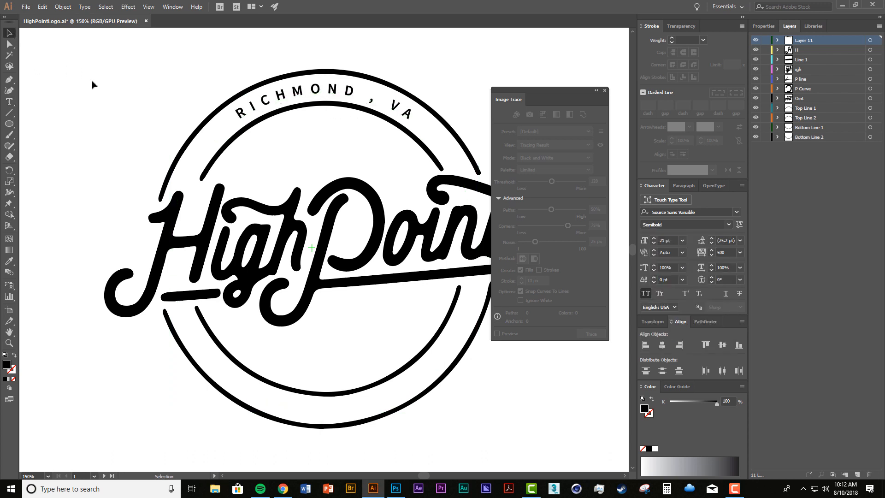
# Step: Tighten the kerning between the D and the comma in "RICHMOND, VA" to -960
pyautogui.click(368, 101)
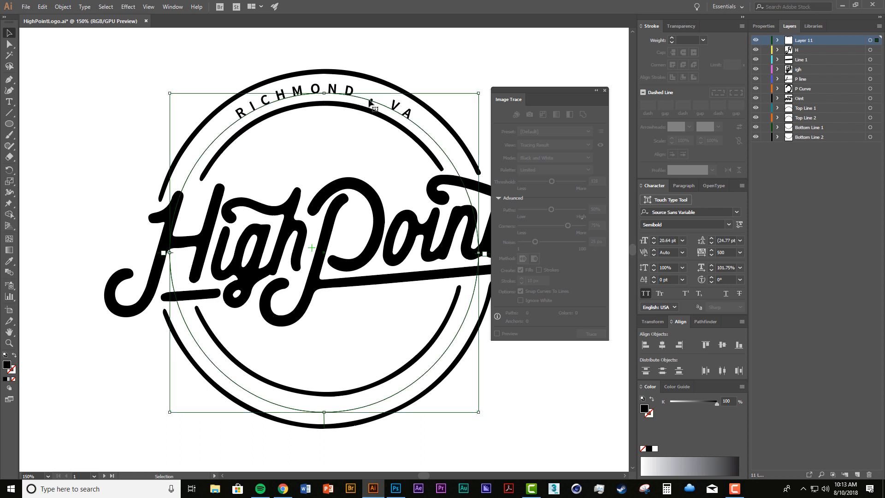
pyautogui.press('t')
pyautogui.click(365, 95)
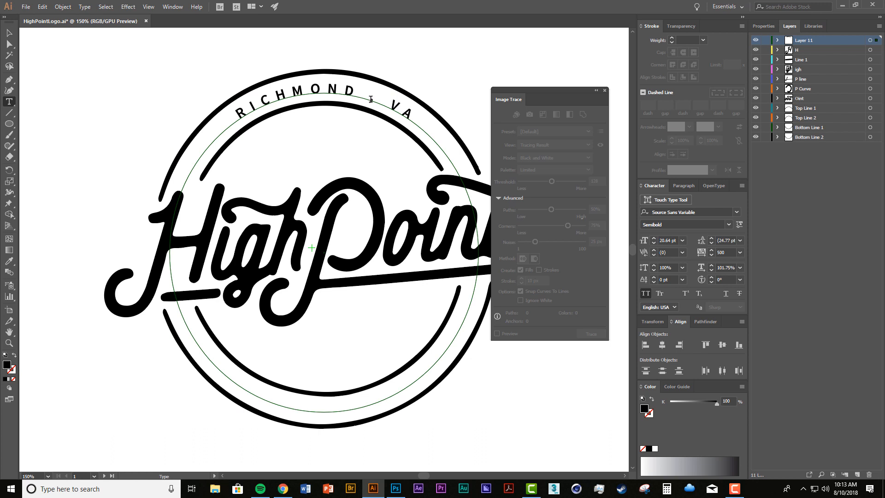
pyautogui.hotkey('alt', 'Left')
pyautogui.hotkey('alt', 'Left')
pyautogui.hotkey('alt', 'Left')
pyautogui.hotkey('alt', 'Left')
pyautogui.hotkey('alt', 'Left')
pyautogui.hotkey('alt', 'Left')
pyautogui.hotkey('alt', 'Left')
pyautogui.hotkey('alt', 'Left')
pyautogui.hotkey('alt', 'Left')
pyautogui.hotkey('alt', 'Left')
pyautogui.hotkey('alt', 'Left')
pyautogui.hotkey('alt', 'Left')
pyautogui.hotkey('alt', 'Left')
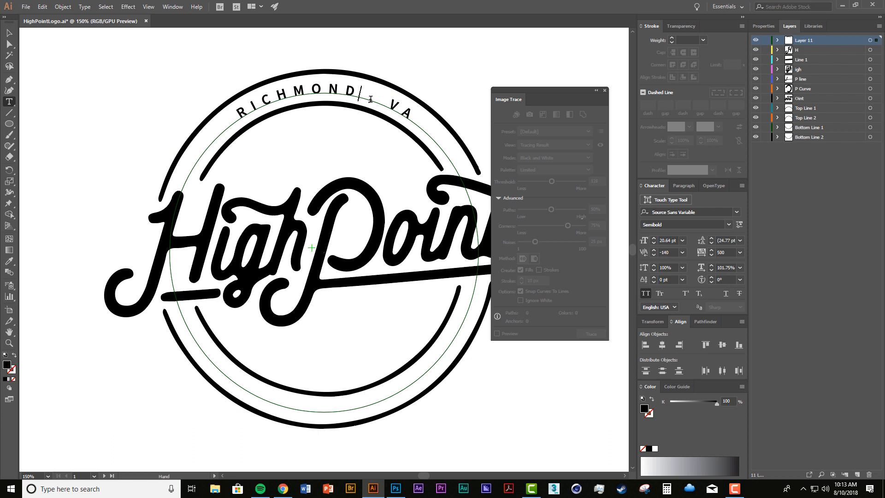
pyautogui.hotkey('alt', 'Left')
pyautogui.hotkey('alt', 'Left')
pyautogui.hotkey('alt', 'Left')
pyautogui.hotkey('alt', 'Left')
pyautogui.hotkey('alt', 'Left')
pyautogui.hotkey('alt', 'Left')
pyautogui.hotkey('alt', 'Left')
pyautogui.hotkey('alt', 'Left')
pyautogui.hotkey('alt', 'Left')
pyautogui.hotkey('alt', 'Left')
pyautogui.hotkey('alt', 'Left')
pyautogui.hotkey('alt', 'Left')
pyautogui.hotkey('alt', 'Left')
pyautogui.hotkey('alt', 'Left')
pyautogui.hotkey('alt', 'Left')
pyautogui.hotkey('alt', 'Left')
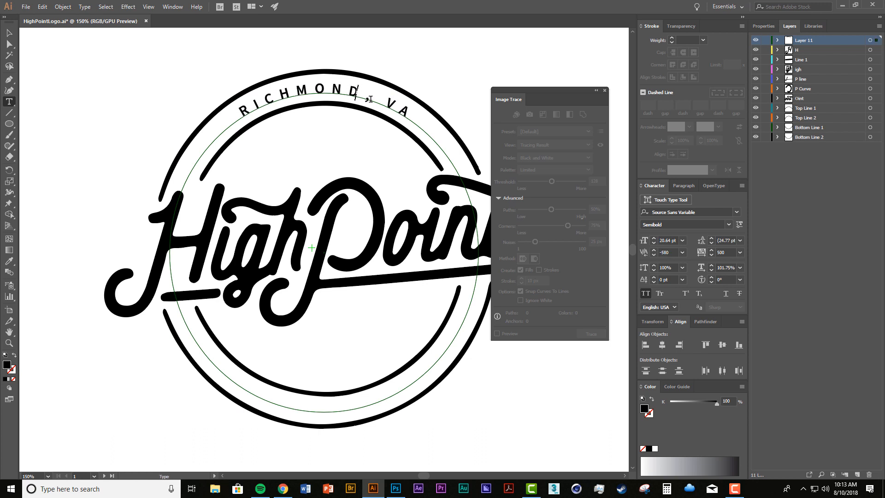
pyautogui.hotkey('alt', 'Left')
pyautogui.hotkey('alt', 'Left')
pyautogui.hotkey('alt', 'Left')
pyautogui.hotkey('alt', 'Left')
pyautogui.hotkey('alt', 'Left')
pyautogui.hotkey('alt', 'Left')
pyautogui.hotkey('alt', 'Left')
pyautogui.hotkey('alt', 'Left')
pyautogui.hotkey('alt', 'Left')
pyautogui.hotkey('alt', 'Left')
pyautogui.hotkey('alt', 'Left')
pyautogui.hotkey('alt', 'Left')
pyautogui.hotkey('alt', 'Left')
pyautogui.hotkey('alt', 'Left')
pyautogui.hotkey('alt', 'Left')
pyautogui.hotkey('alt', 'Left')
pyautogui.hotkey('alt', 'Left')
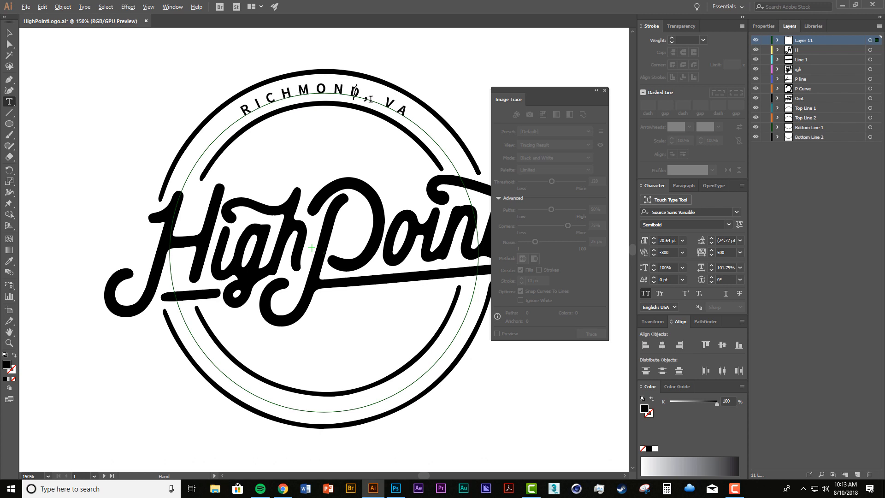
pyautogui.hotkey('alt', 'Left')
pyautogui.hotkey('alt', 'Left')
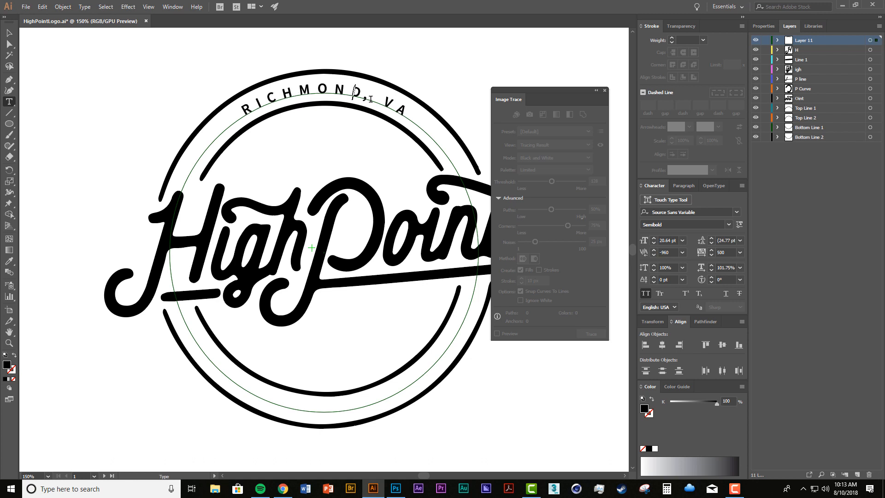
pyautogui.press('Escape')
pyautogui.click(150, 76)
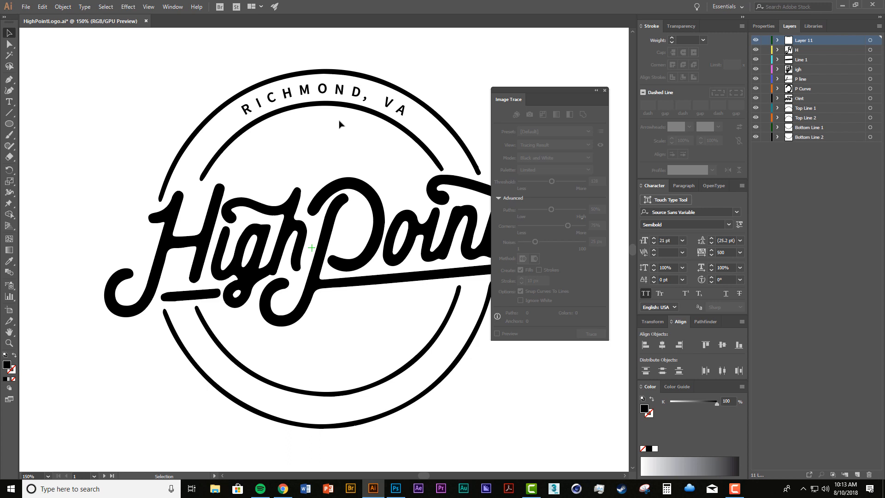
# Step: Duplicate the "RICHMOND, VA" path text in place within Layer 11 and slide the copy around to the circle's lower arc
pyautogui.moveTo(287, 121); pyautogui.dragTo(268, 110)
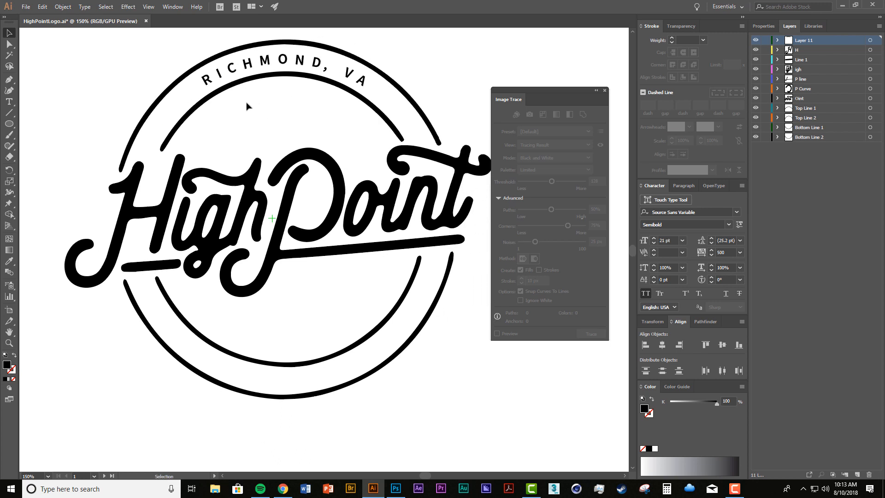
pyautogui.click(248, 66)
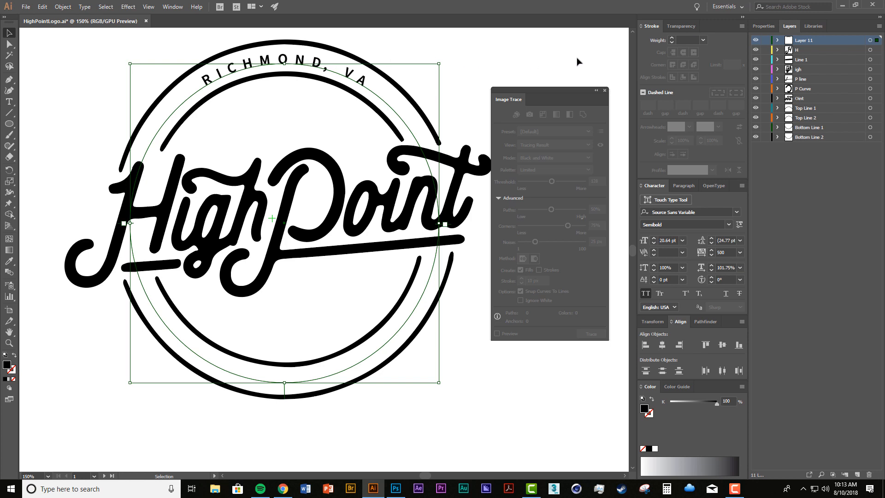
pyautogui.click(777, 40)
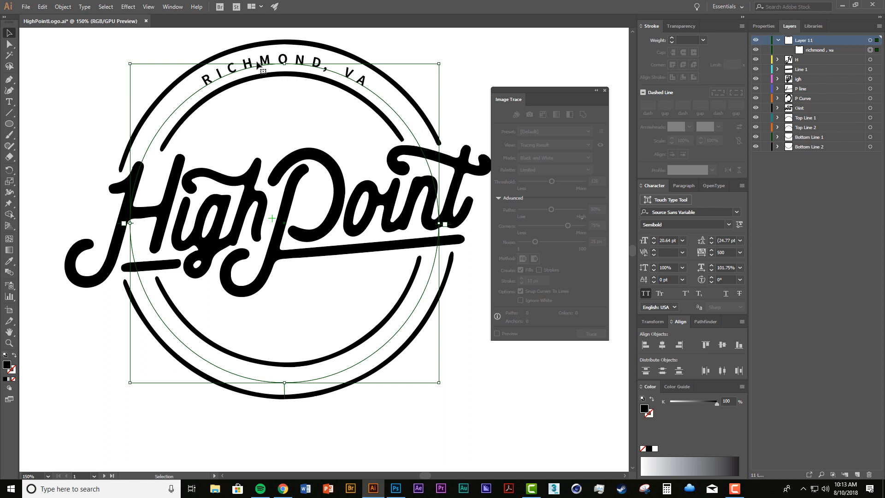
pyautogui.press('ctrl')
pyautogui.press('ctrl')
pyautogui.hotkey('ctrl', 'f')
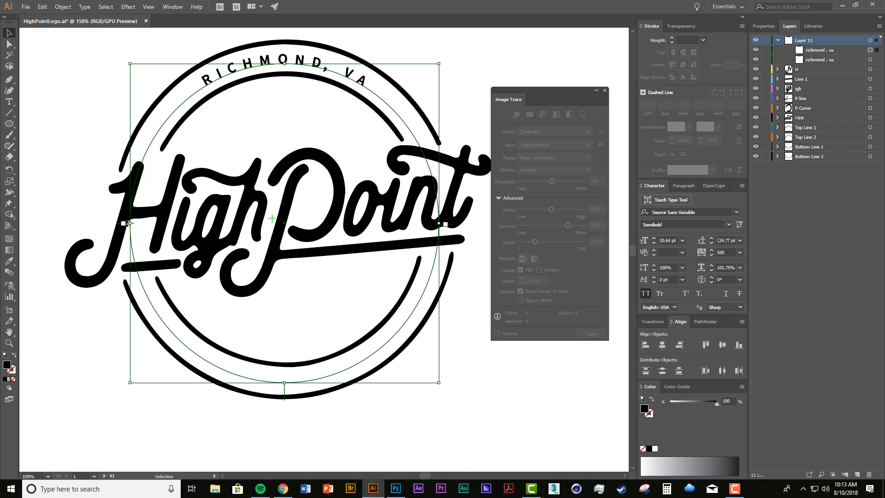
pyautogui.moveTo(123, 224); pyautogui.dragTo(296, 392)
# Step: Replace the lower arc's text with "BARBER SHOP AND SHAVE PARLOR"
pyautogui.doubleClick(303, 388)
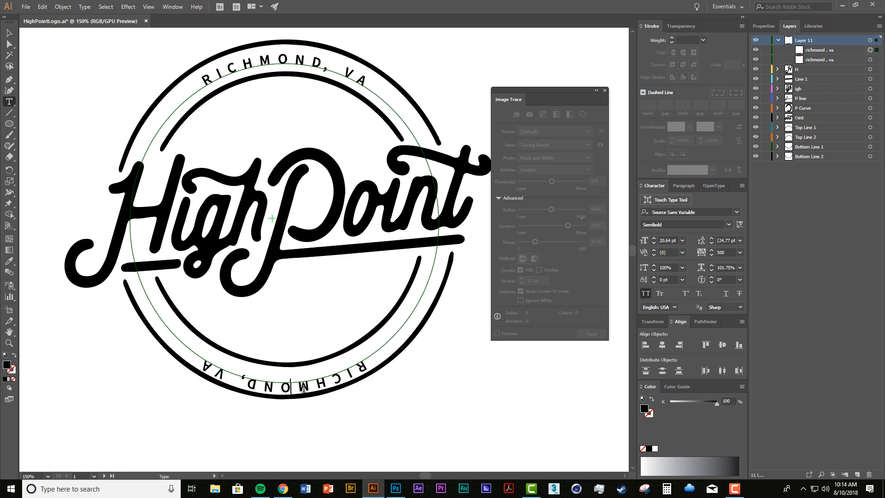
pyautogui.hotkey('ctrl', 'a')
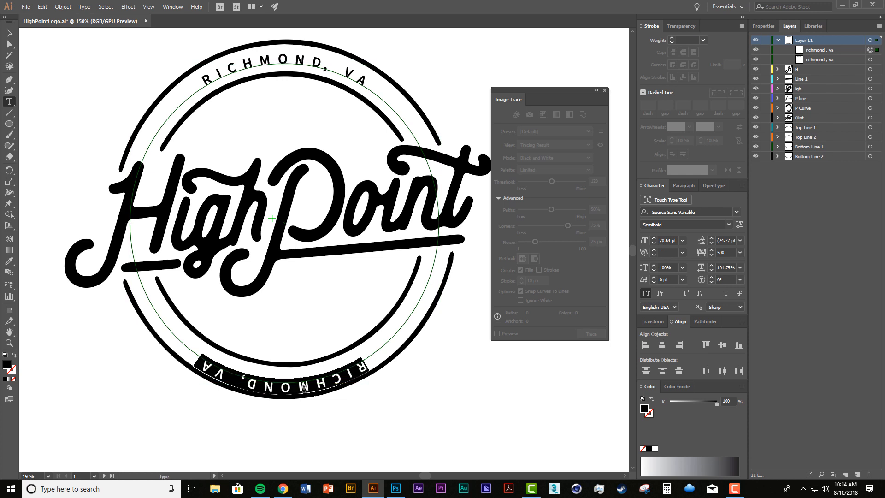
pyautogui.write('BARBER SHOP')
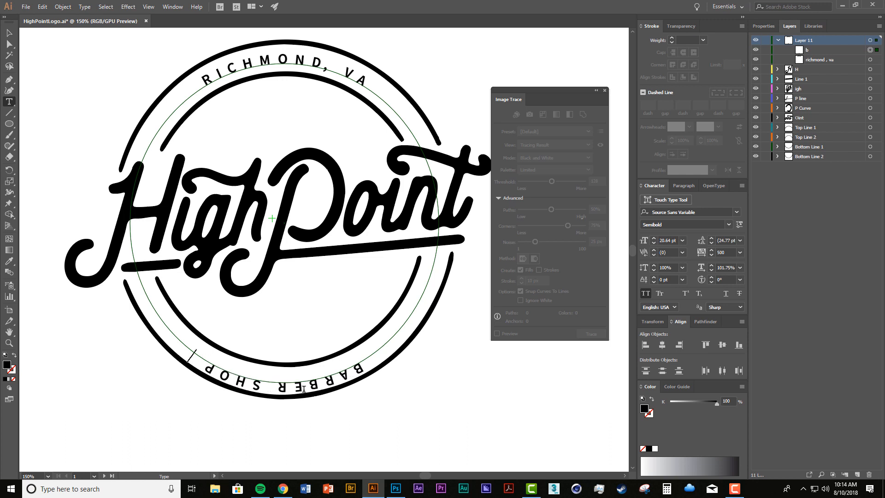
pyautogui.write(' AND')
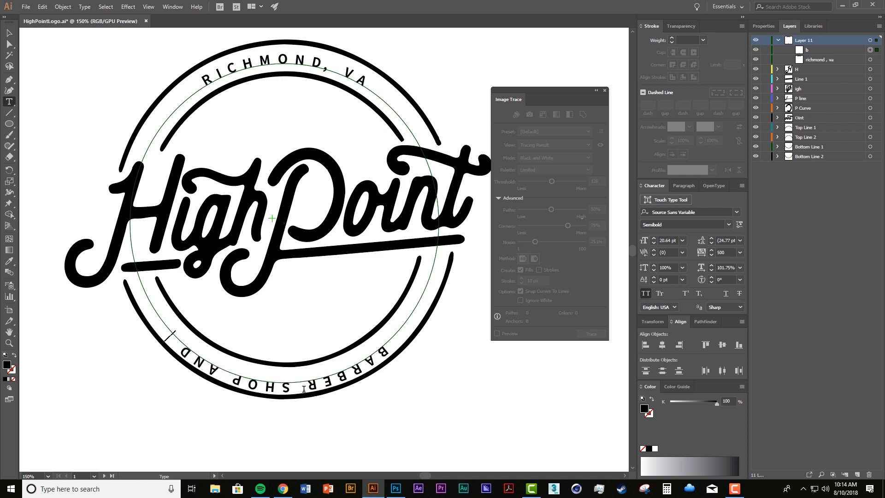
pyautogui.write(' SHAVE PARLOR')
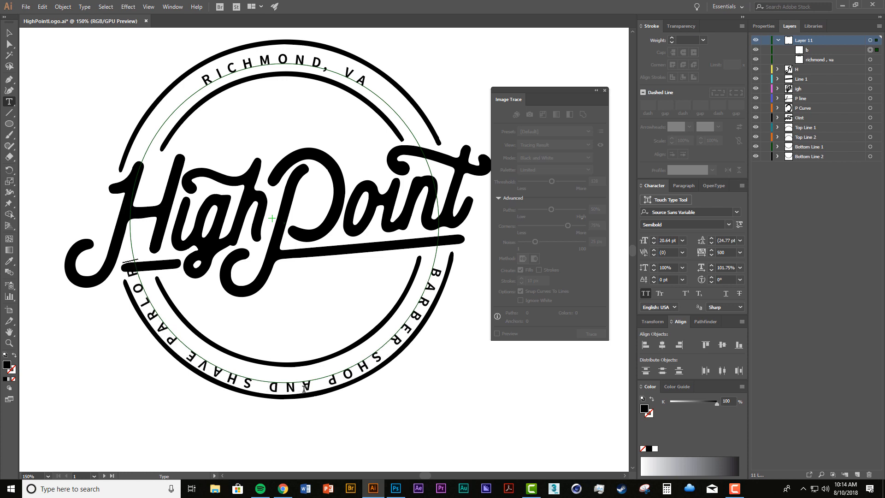
pyautogui.press('Escape')
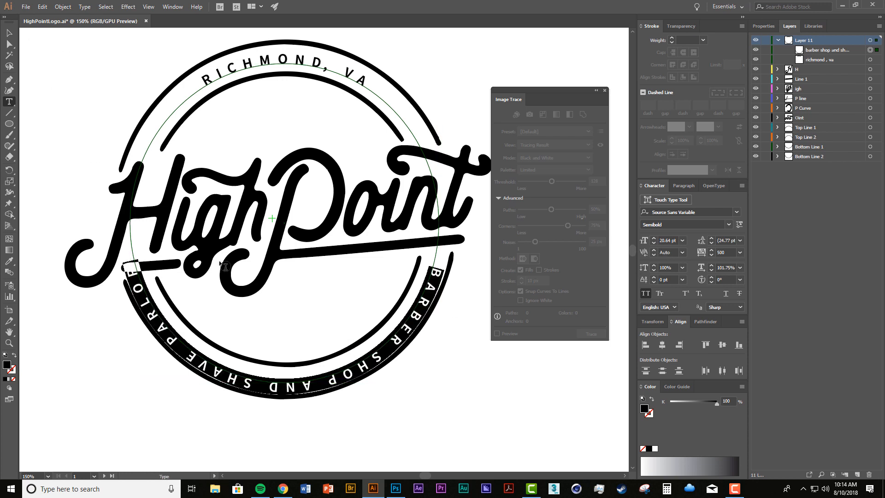
# Step: Flip the lower arc's text to the inside of its path using the type-on-a-path options, with preview on
pyautogui.click(85, 7)
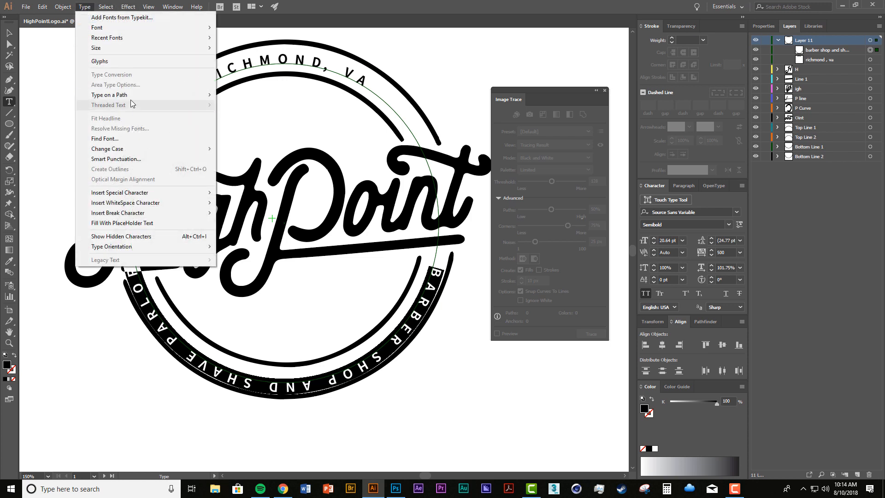
pyautogui.moveTo(138, 95)
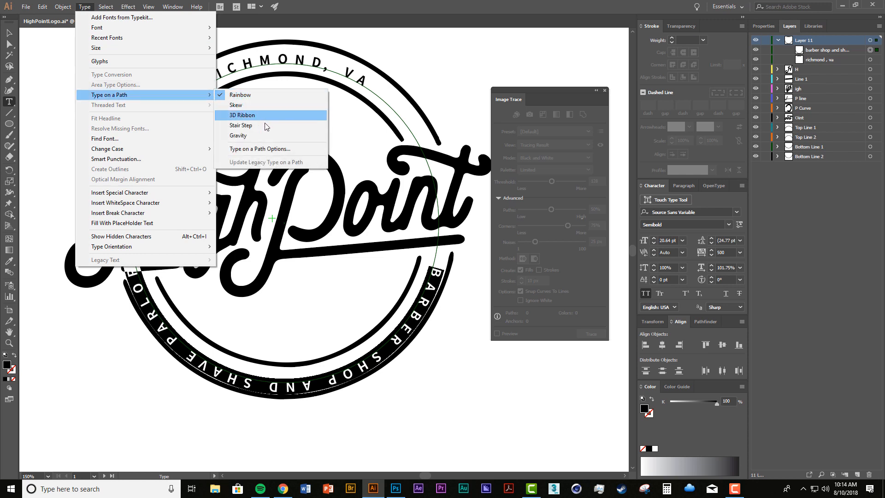
pyautogui.click(292, 149)
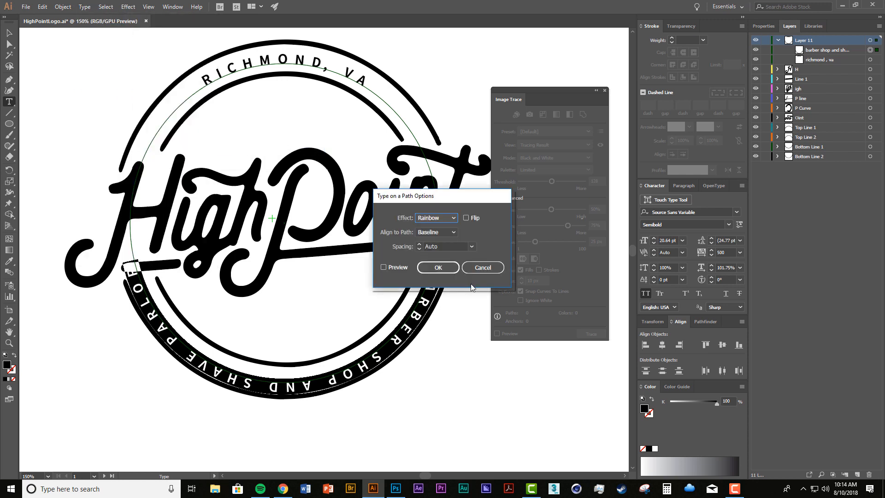
pyautogui.click(383, 267)
pyautogui.click(465, 218)
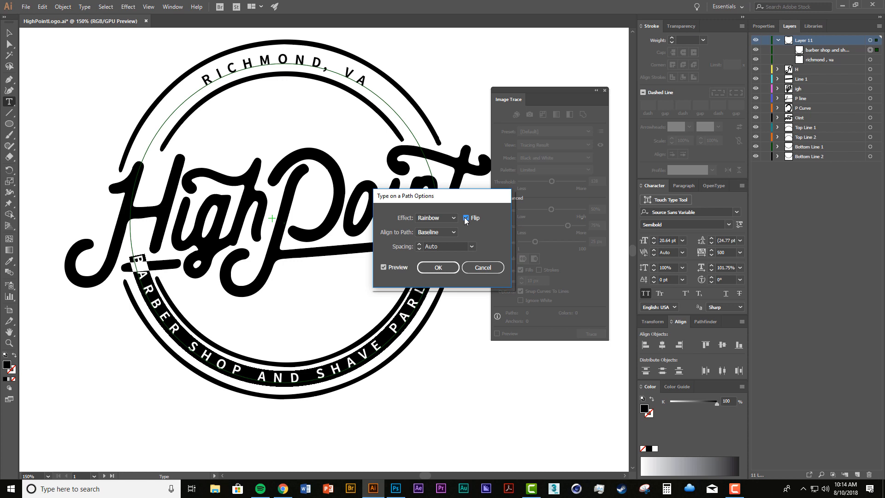
pyautogui.click(437, 267)
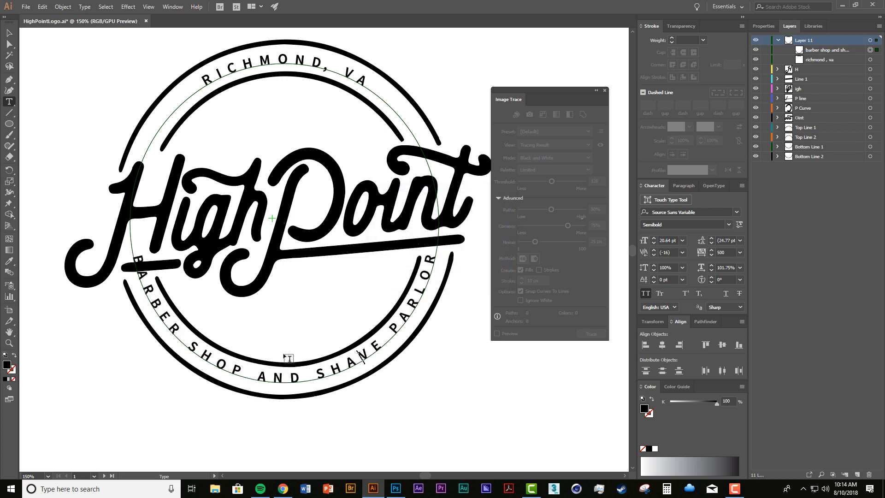
# Step: Set the font size of "BARBER SHOP AND SHAVE PARLOR" to 19 pt
pyautogui.click(181, 338)
pyautogui.hotkey('ctrl', 'a')
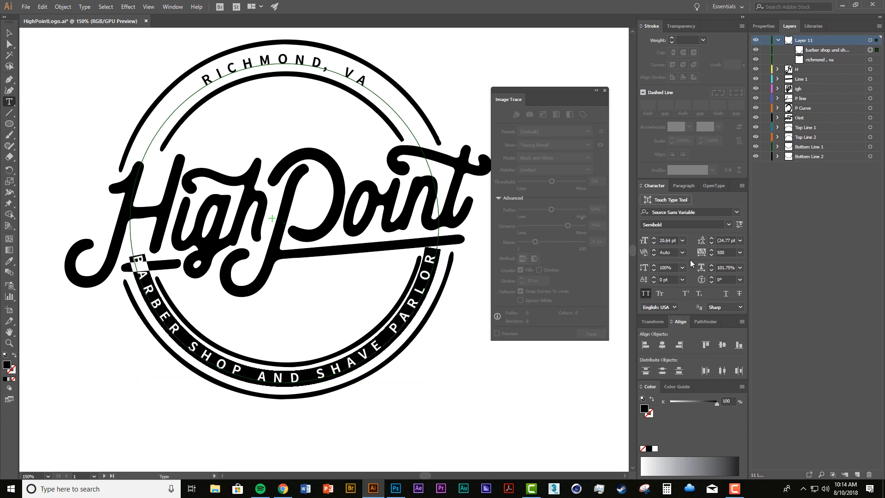
pyautogui.click(655, 243)
pyautogui.click(655, 242)
pyautogui.click(655, 243)
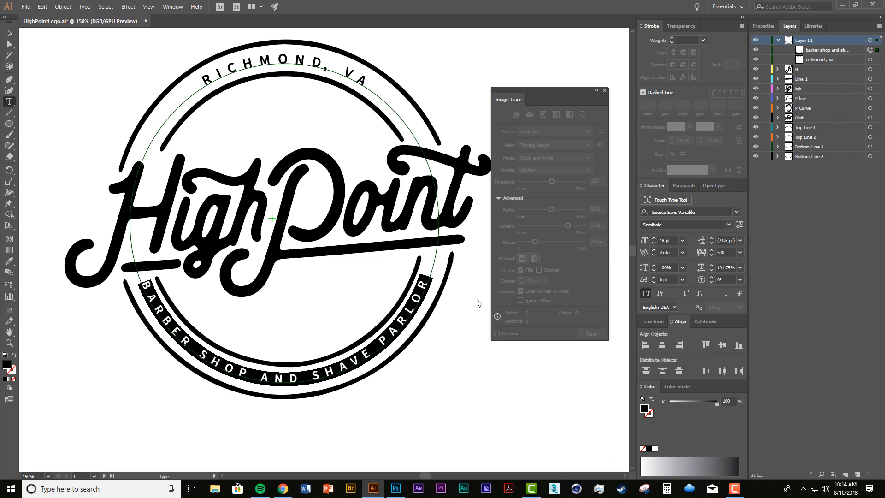
pyautogui.click(653, 243)
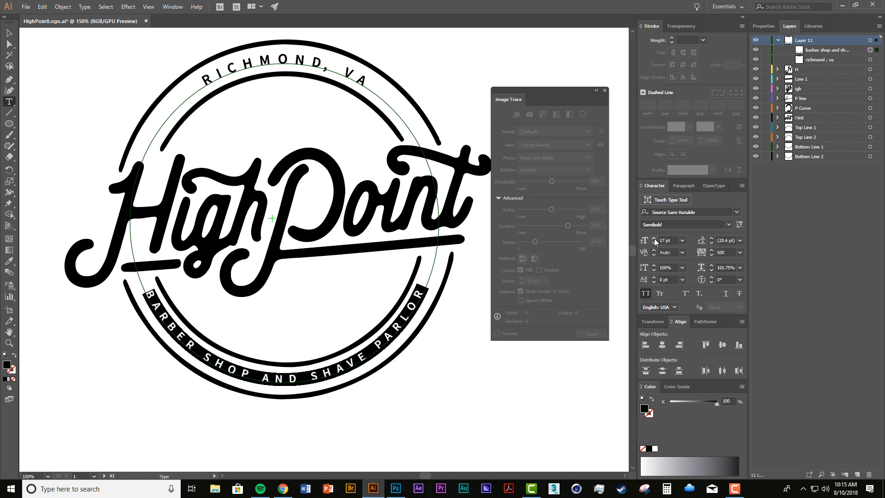
pyautogui.click(654, 243)
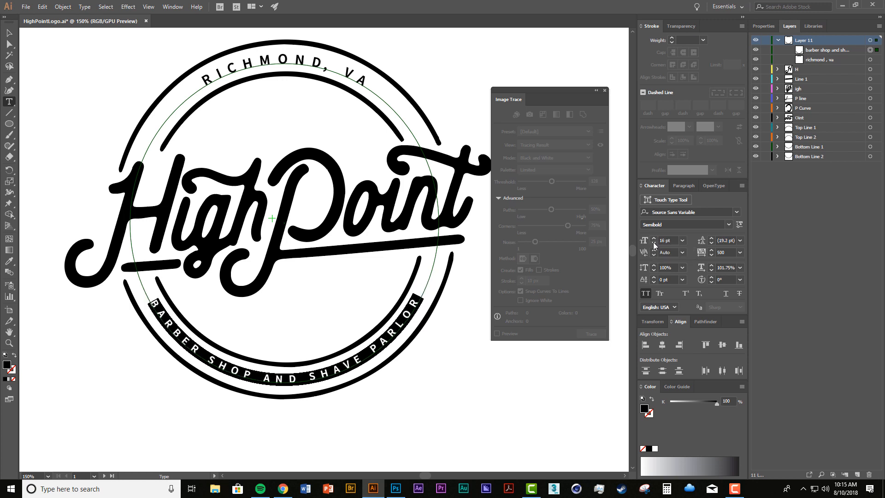
pyautogui.click(654, 238)
pyautogui.click(654, 238)
pyautogui.click(653, 238)
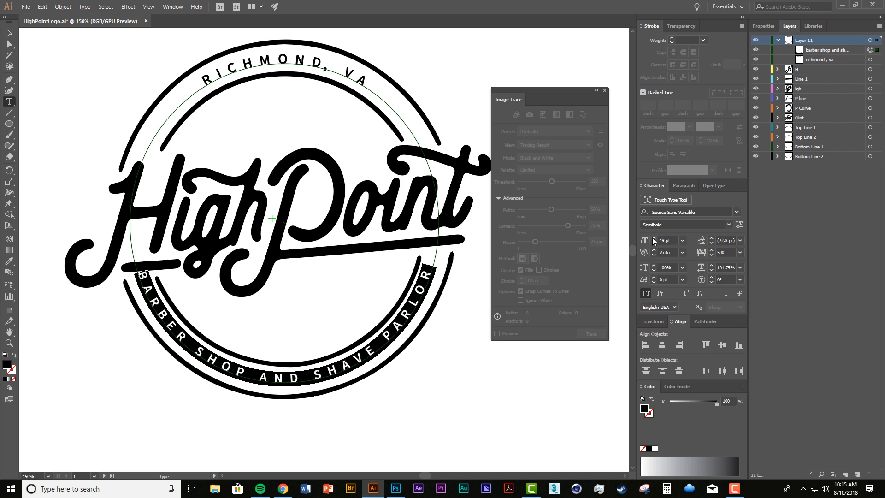
pyautogui.click(381, 345)
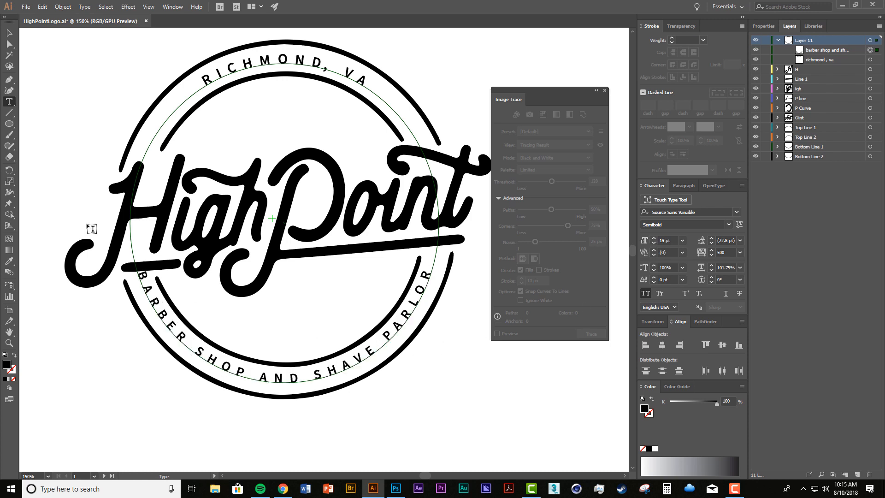
# Step: Slide the lower text along its arc to centre it and stretch its circular path slightly outward at both sides and the bottom
pyautogui.click(10, 32)
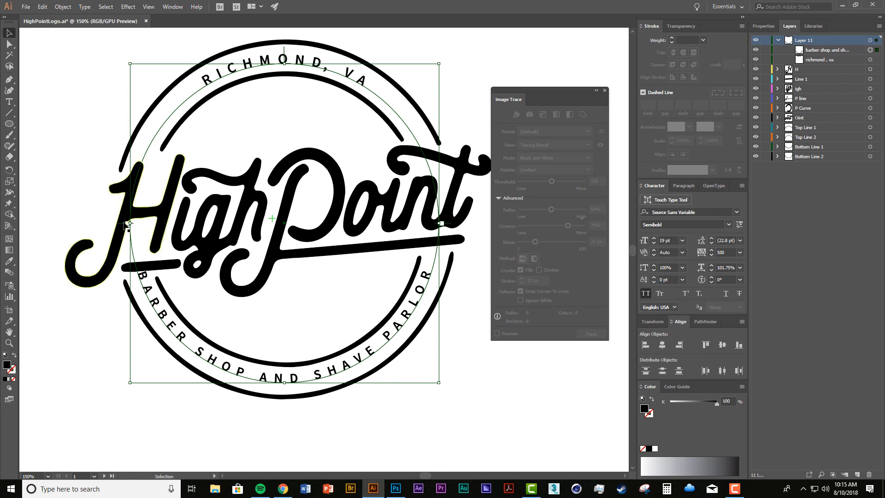
pyautogui.moveTo(125, 225); pyautogui.dragTo(128, 243)
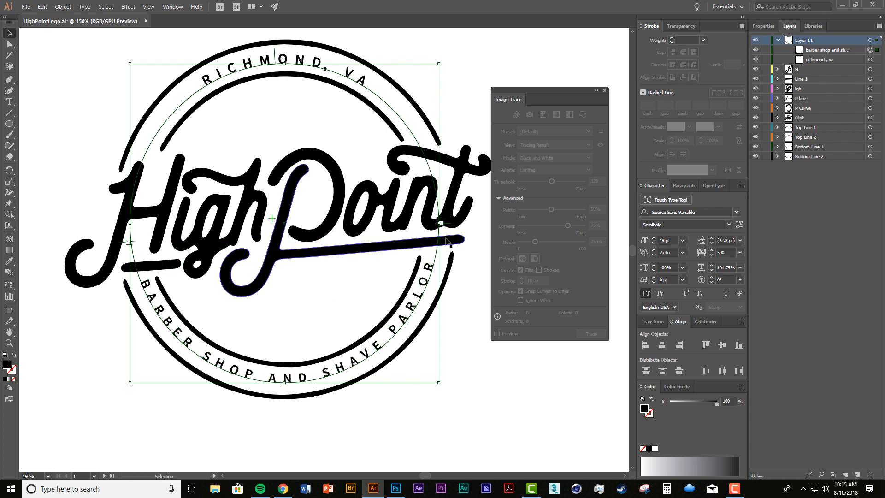
pyautogui.moveTo(441, 224); pyautogui.dragTo(445, 224)
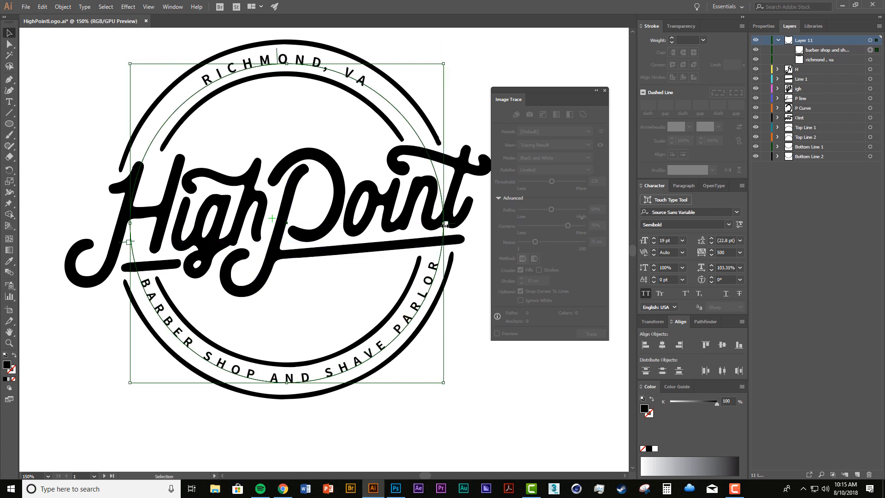
pyautogui.moveTo(285, 384); pyautogui.dragTo(285, 386)
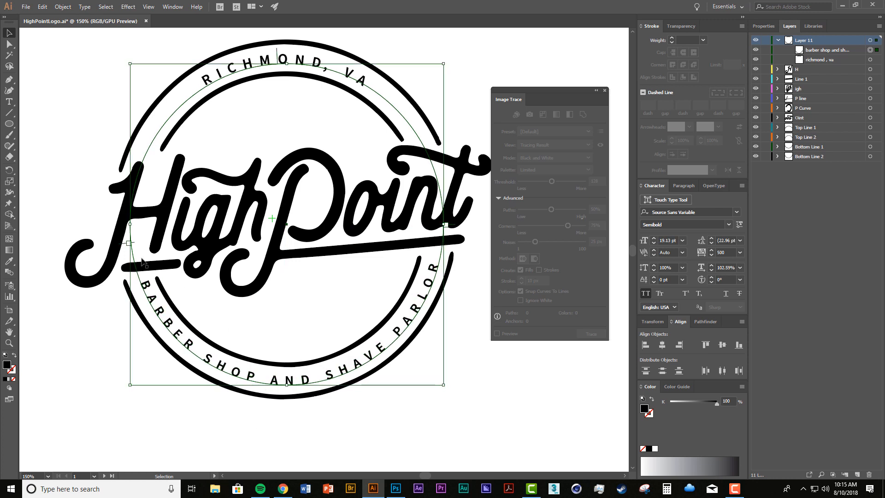
pyautogui.moveTo(131, 224); pyautogui.dragTo(127, 224)
pyautogui.moveTo(444, 225); pyautogui.dragTo(444, 228)
pyautogui.click(476, 393)
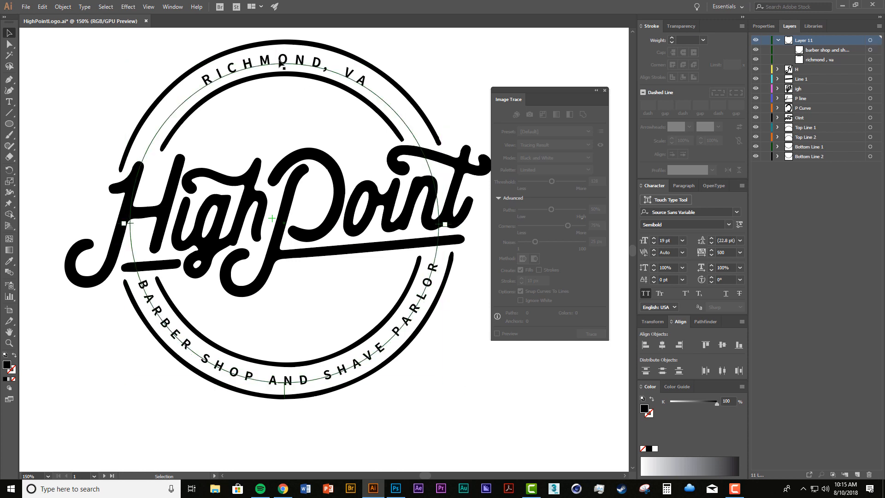
# Step: Add a row of dots before and after "RICHMOND, VA" and slide the text along the upper arc to recentre it
pyautogui.doubleClick(206, 83)
pyautogui.write('........')
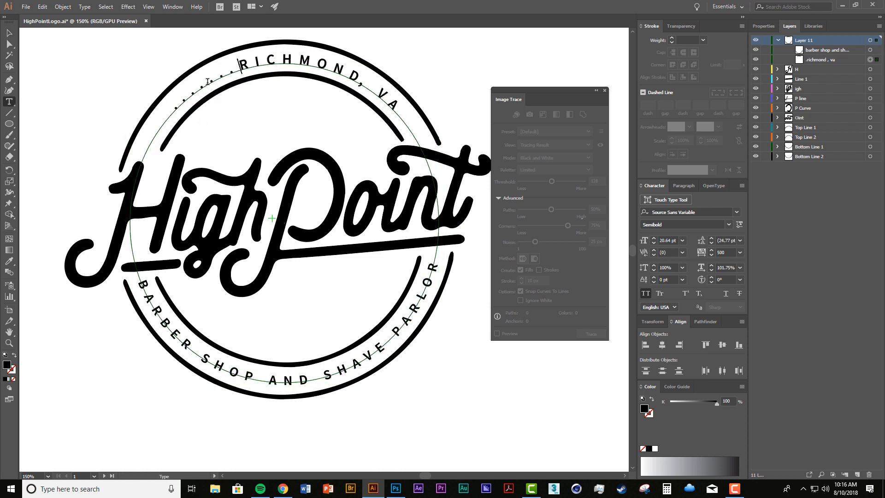
pyautogui.click(399, 108)
pyautogui.write('.......')
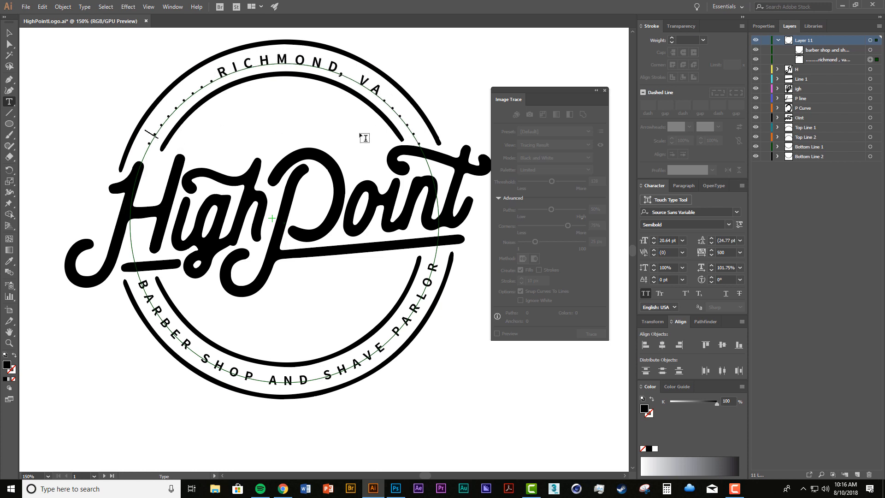
pyautogui.press('Escape')
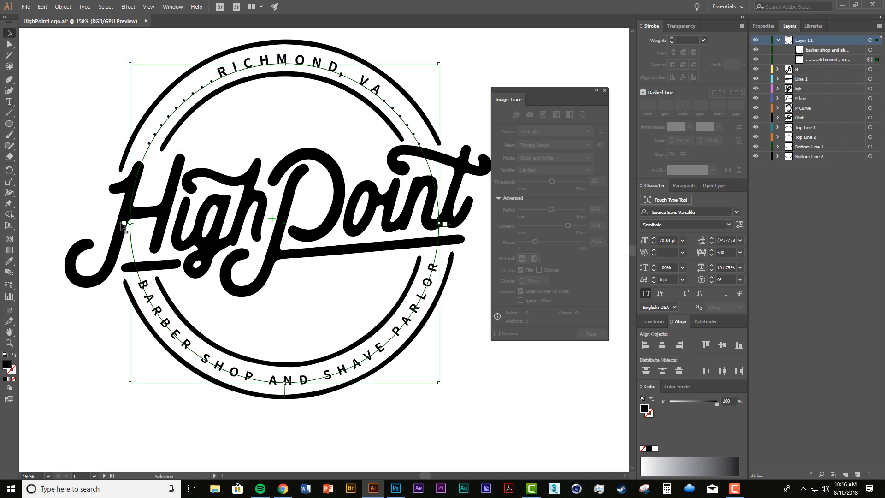
pyautogui.moveTo(124, 224); pyautogui.dragTo(121, 238)
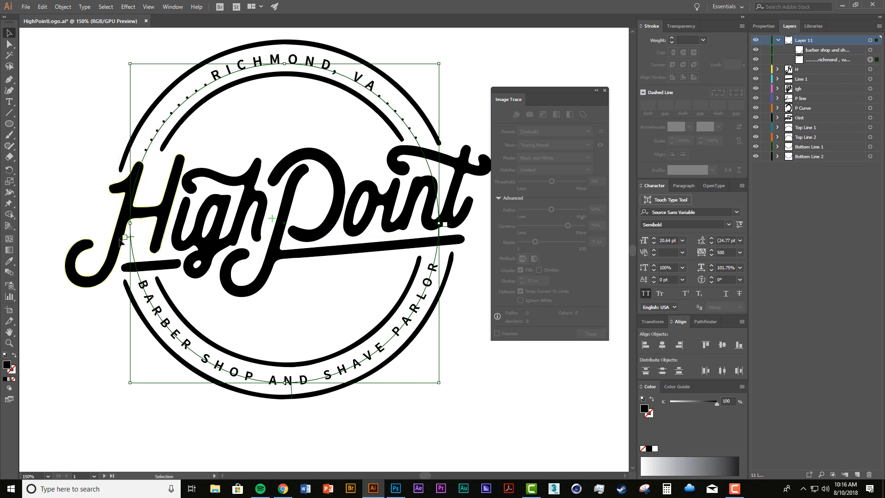
pyautogui.doubleClick(174, 107)
pyautogui.moveTo(207, 83)
pyautogui.mouseDown()
pyautogui.moveTo(166, 118)
pyautogui.moveTo(144, 153)
pyautogui.moveTo(212, 78)
pyautogui.mouseUp()
pyautogui.click(146, 154)
pyautogui.press('Escape')
# Step: Lock the lower arc's text and raise the dots before "RICHMOND" with a baseline shift of 5 pt
pyautogui.click(833, 50)
pyautogui.click(765, 50)
pyautogui.click(172, 117)
pyautogui.doubleClick(149, 143)
pyautogui.tripleClick(654, 278)
pyautogui.doubleClick(653, 277)
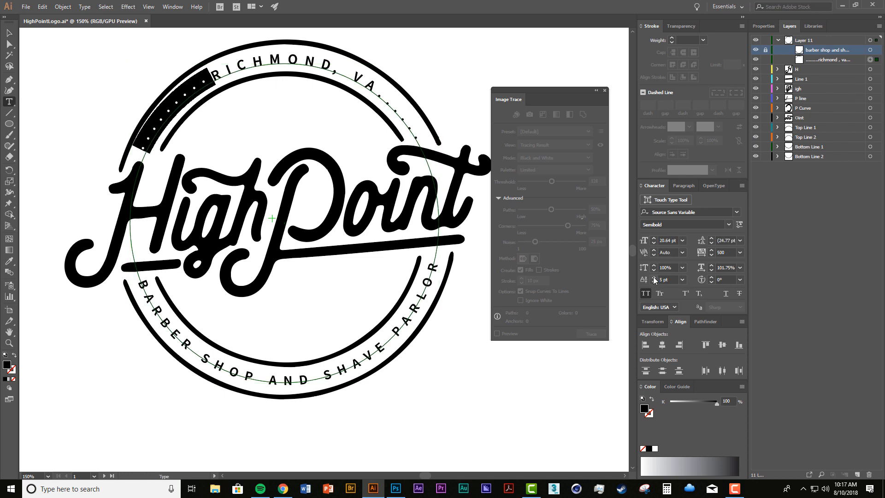
# Step: Set the baseline shift of the dots after "VA" to 5 pt, deselect the text and save the logo file
pyautogui.moveTo(378, 94); pyautogui.dragTo(418, 143)
pyautogui.moveTo(669, 279); pyautogui.dragTo(616, 278)
pyautogui.write('5')
pyautogui.press('Return')
pyautogui.press('Escape')
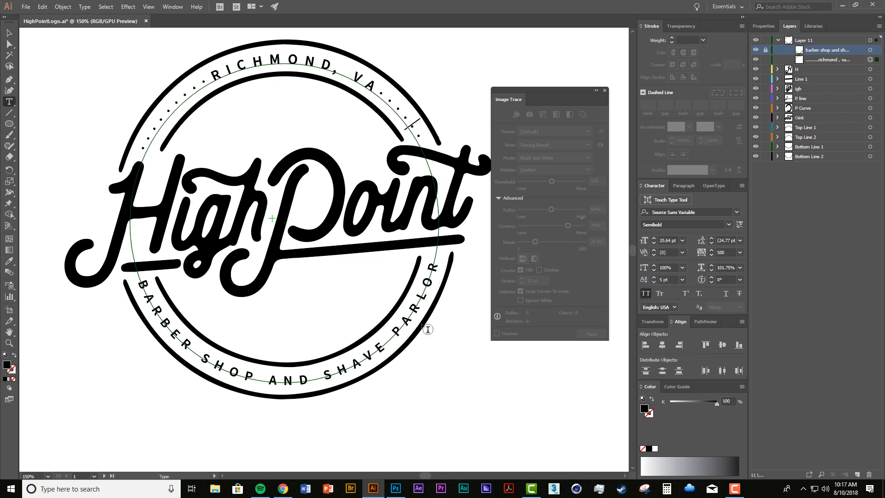
pyautogui.click(468, 376)
pyautogui.hotkey('ctrl', 's')
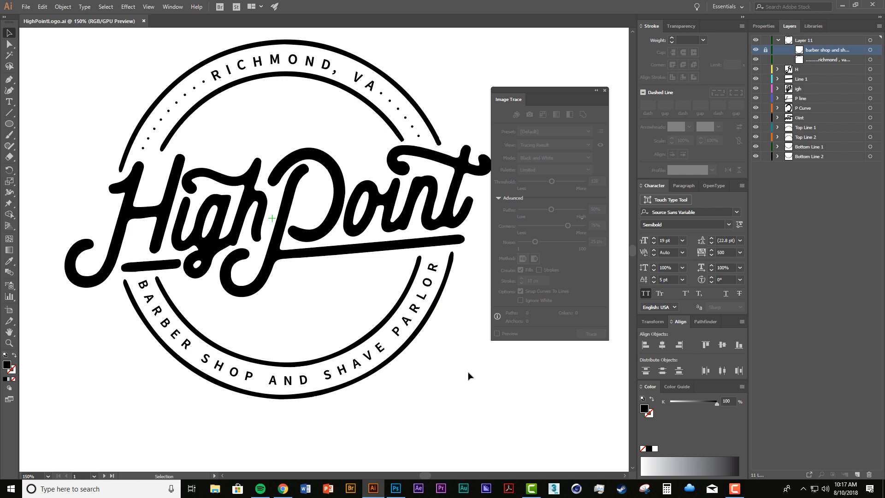
# Step: Place the original white-on-black High Point logo image as a linked reference beside the rebuilt logo, level with it
pyautogui.moveTo(336, 270); pyautogui.dragTo(352, 302)
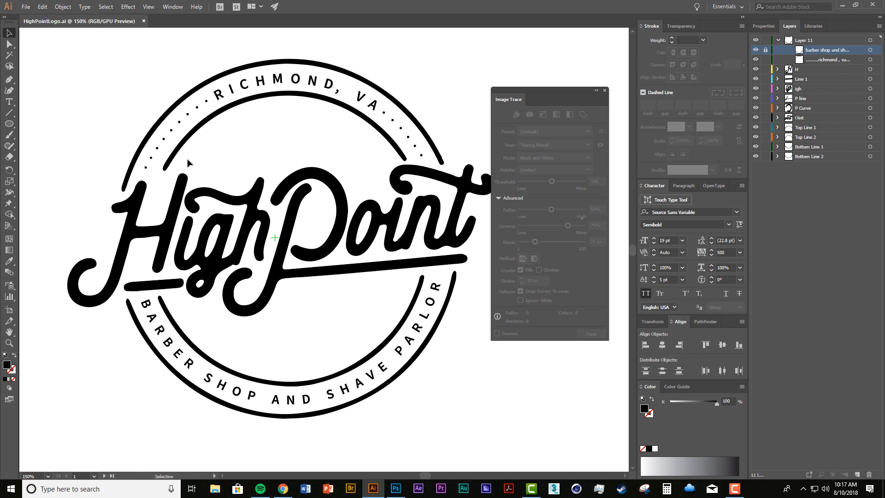
pyautogui.hotkey('ctrl', '-')
pyautogui.hotkey('ctrl', '-')
pyautogui.moveTo(264, 247); pyautogui.dragTo(269, 236)
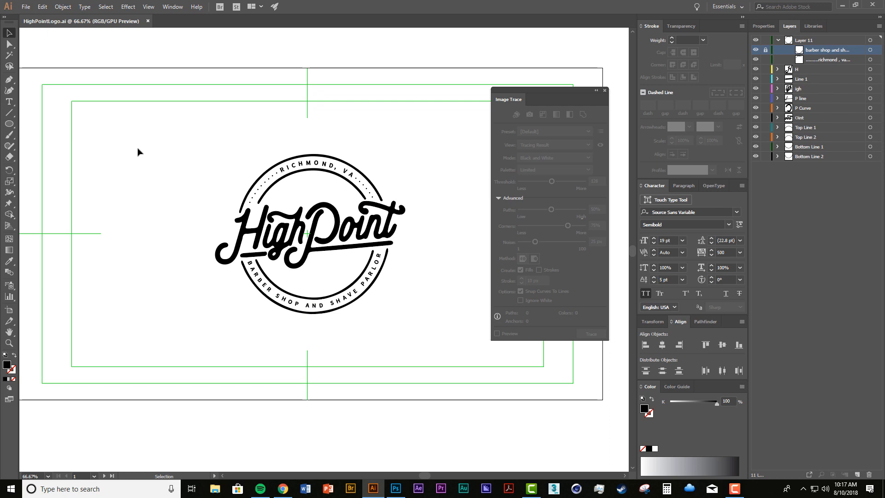
pyautogui.click(26, 7)
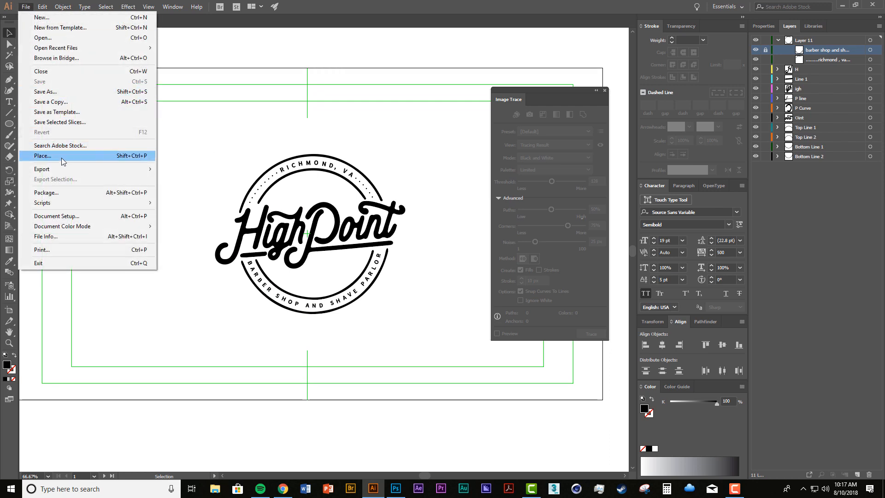
pyautogui.click(43, 156)
pyautogui.doubleClick(298, 74)
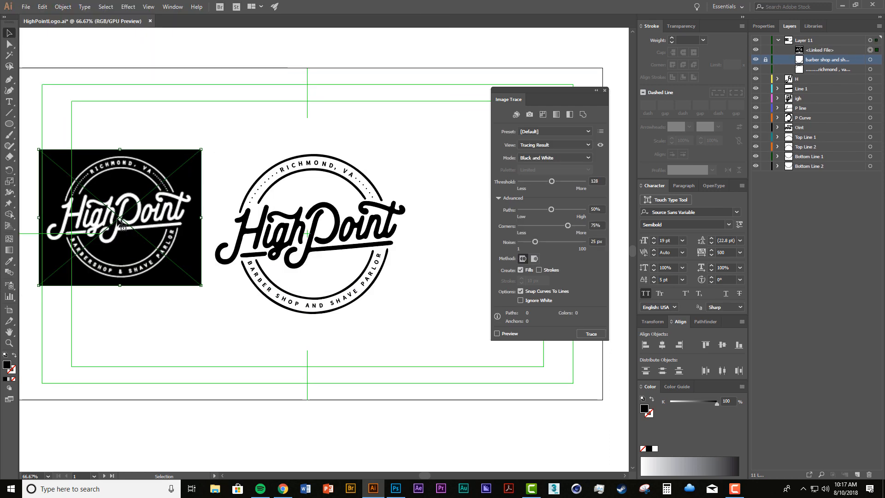
pyautogui.moveTo(134, 238); pyautogui.dragTo(135, 254)
pyautogui.click(247, 310)
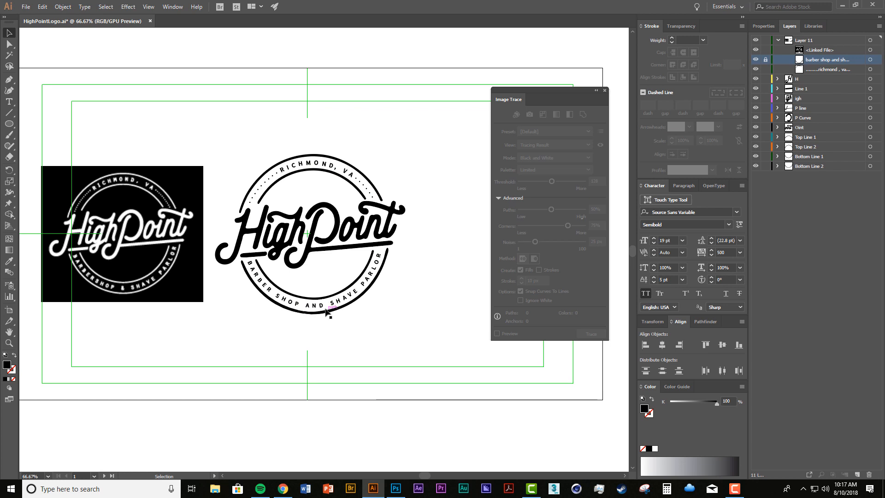
# Step: Unlock the lower arc's text and replace its word "AND" with "&"
pyautogui.click(765, 59)
pyautogui.press('t')
pyautogui.moveTo(326, 304); pyautogui.dragTo(304, 302)
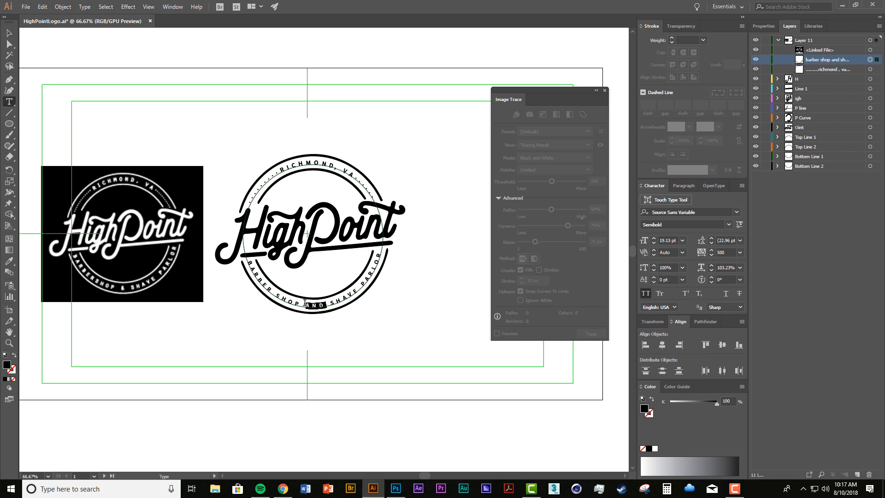
pyautogui.write('&')
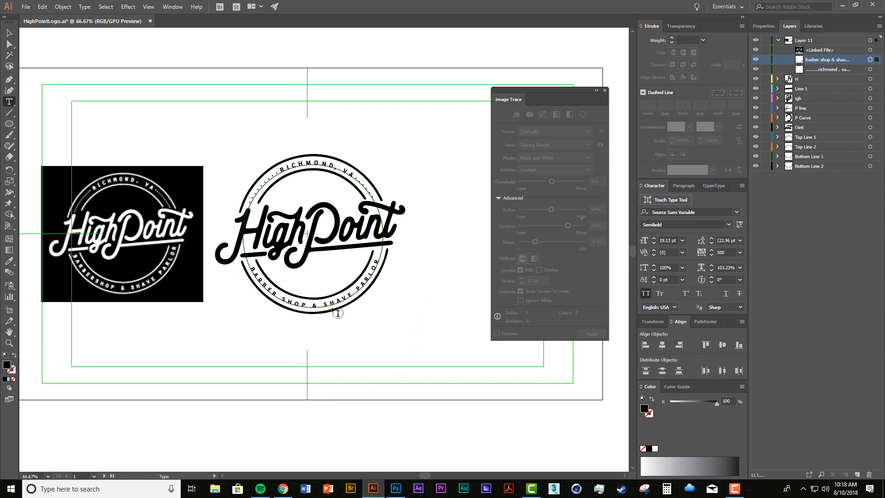
# Step: Set the font size of "BARBER SHOP & SHAVE PARLOR" to 20 pt, deselect it and save the file
pyautogui.hotkey('ctrl', 'a')
pyautogui.click(654, 238)
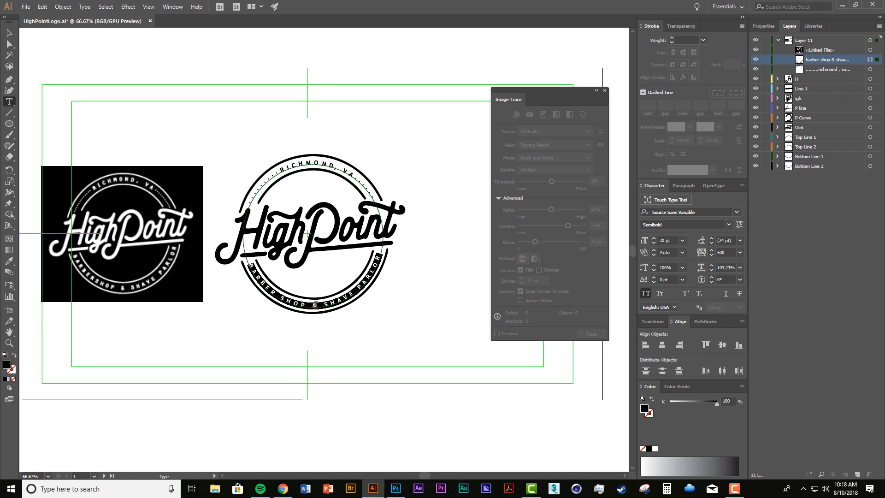
pyautogui.press('Escape')
pyautogui.press('v')
pyautogui.click(448, 189)
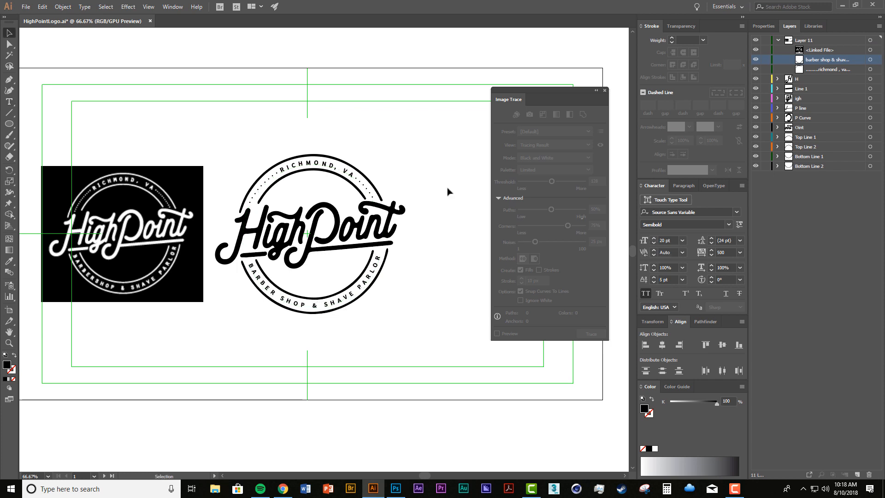
pyautogui.hotkey('ctrl', 's')
# Step: Delete the linked reference image and add a new layer above Layer 11
pyautogui.click(133, 226)
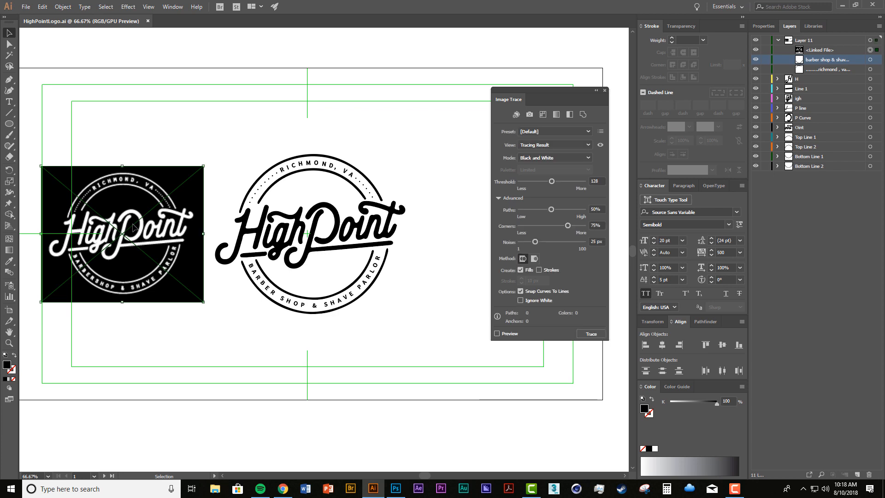
pyautogui.press('Delete')
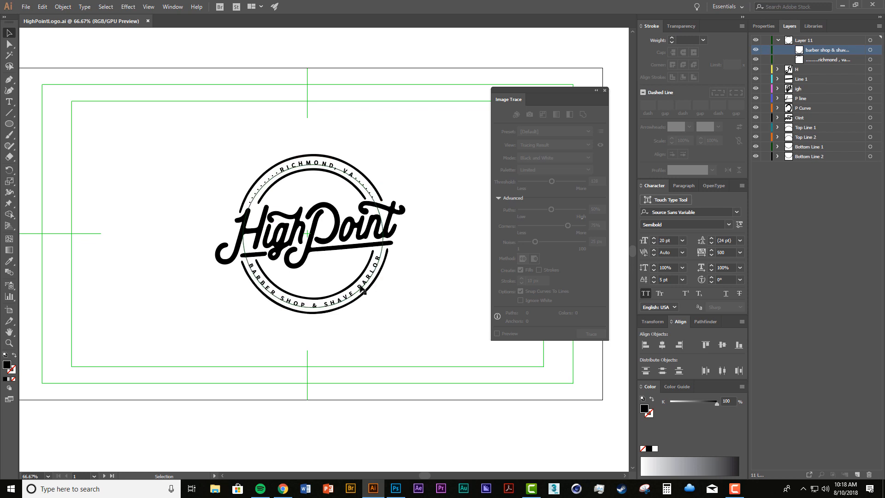
pyautogui.click(821, 228)
pyautogui.click(857, 474)
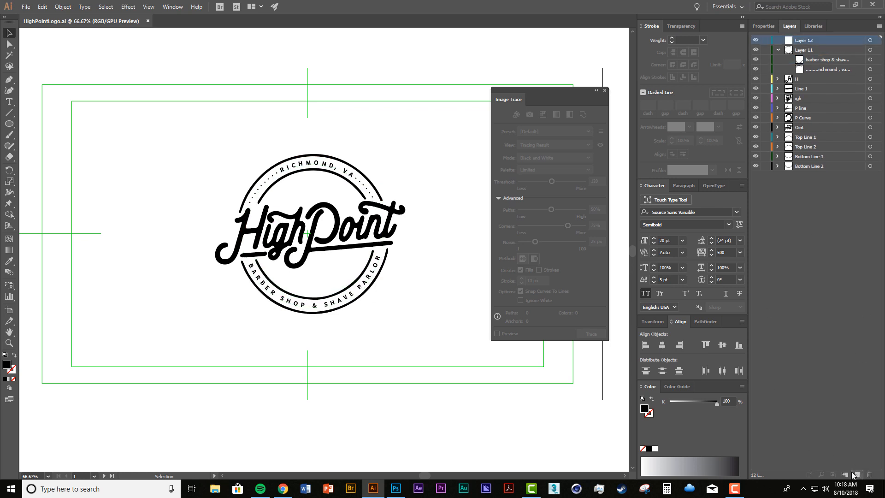
# Step: Put the two ring texts on separate layers named "Barber Shop and Shave" and "Richmond VA" and save the file
pyautogui.click(829, 60)
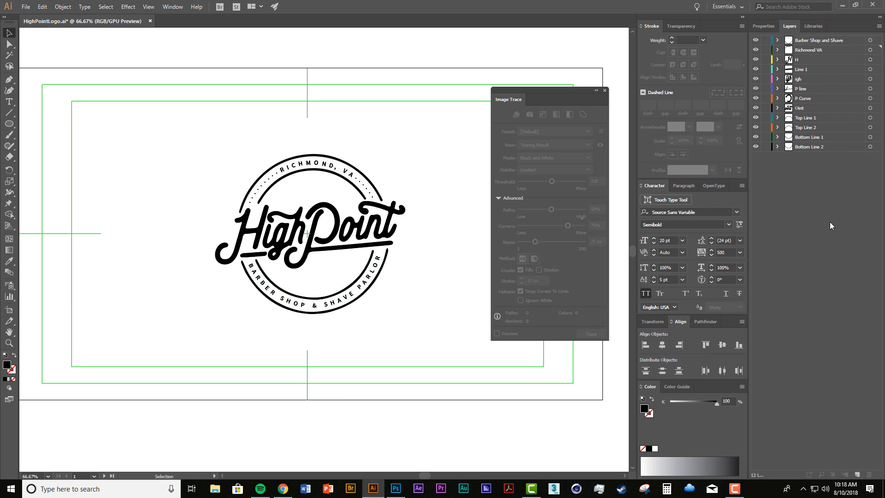
pyautogui.hotkey('ctrl', 's')
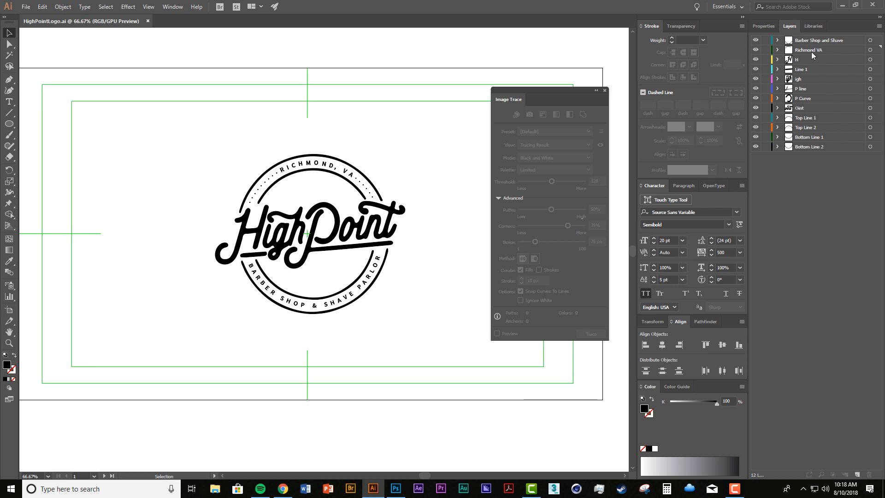
# Step: Hide and show each layer in turn, from "Barber Shop and Shave" to "Bottom Line 2", to check which artwork it holds
pyautogui.click(755, 40)
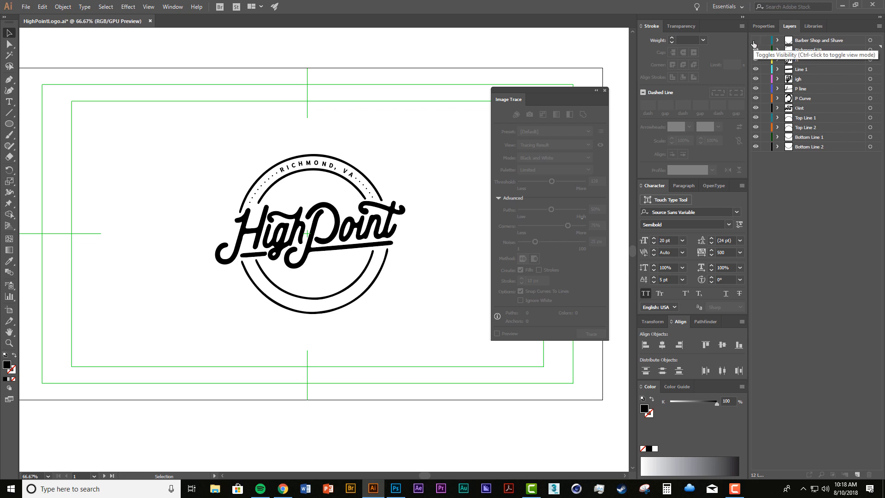
pyautogui.click(755, 41)
pyautogui.click(755, 50)
pyautogui.click(755, 50)
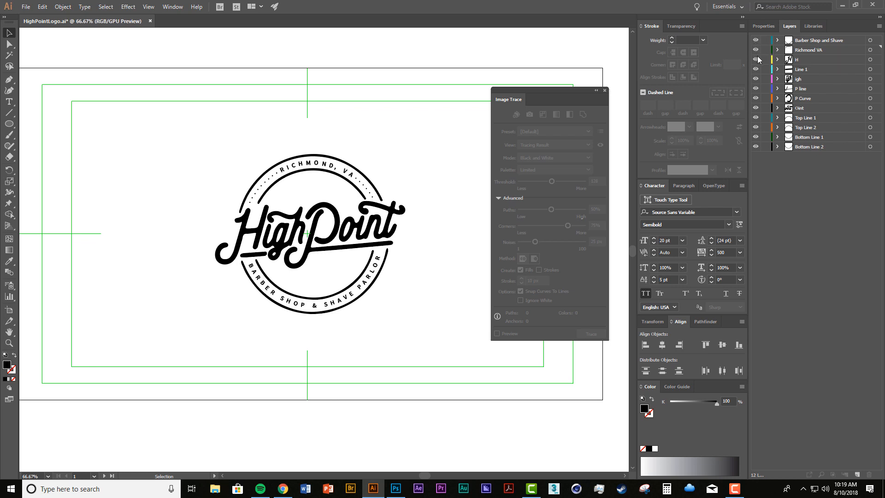
pyautogui.click(756, 60)
pyautogui.click(755, 59)
pyautogui.click(755, 69)
pyautogui.click(755, 69)
pyautogui.click(755, 78)
pyautogui.click(755, 79)
pyautogui.click(755, 88)
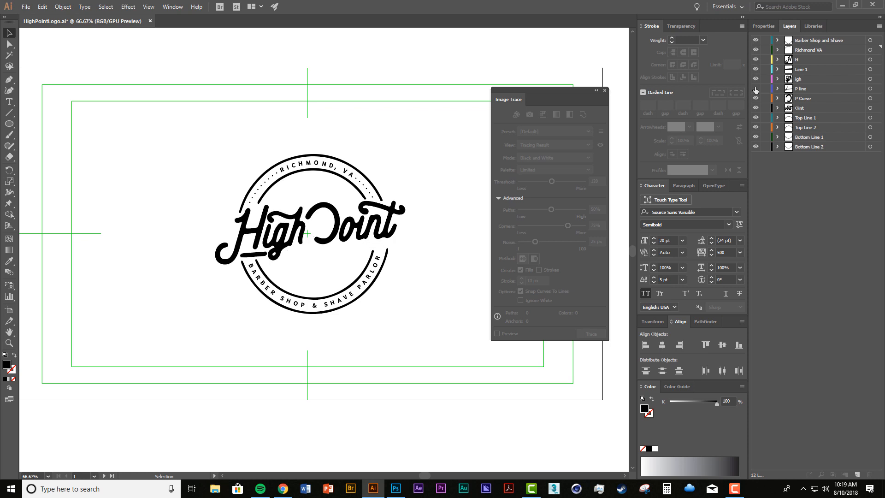
pyautogui.click(755, 88)
pyautogui.click(755, 98)
pyautogui.click(755, 98)
pyautogui.click(755, 107)
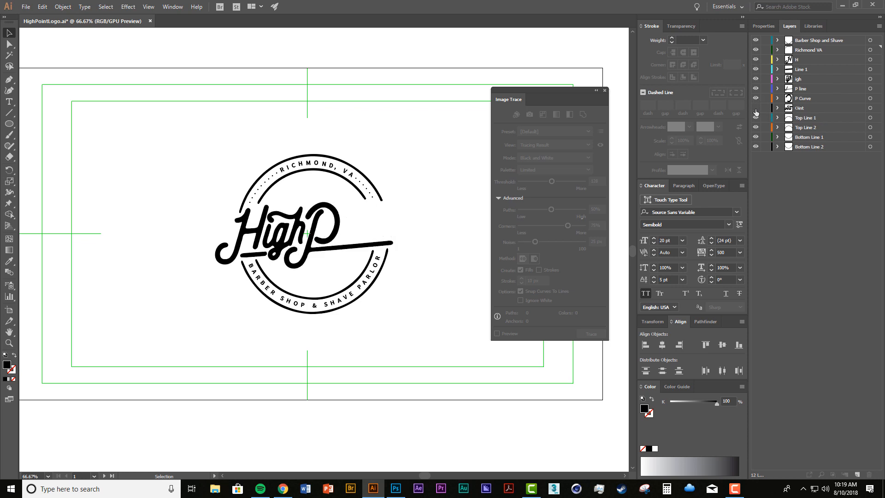
pyautogui.click(756, 108)
pyautogui.click(756, 118)
pyautogui.click(756, 117)
pyautogui.click(755, 127)
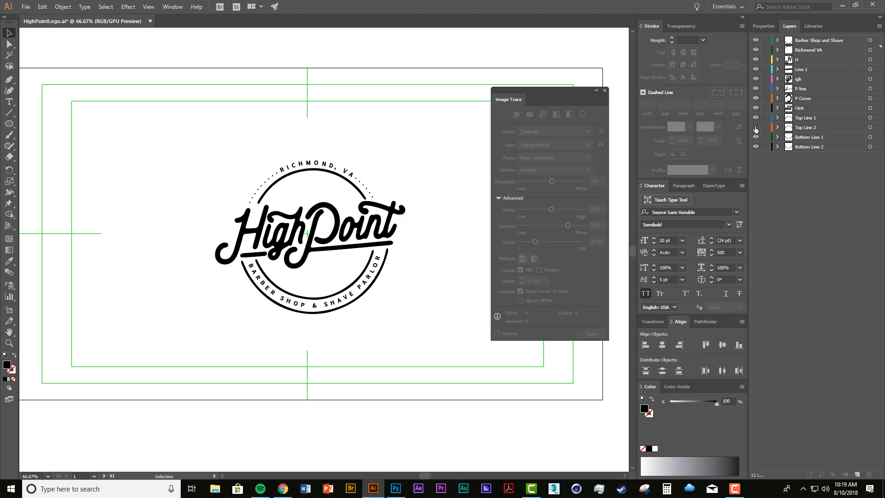
pyautogui.click(755, 127)
pyautogui.click(755, 137)
pyautogui.click(755, 137)
pyautogui.click(756, 147)
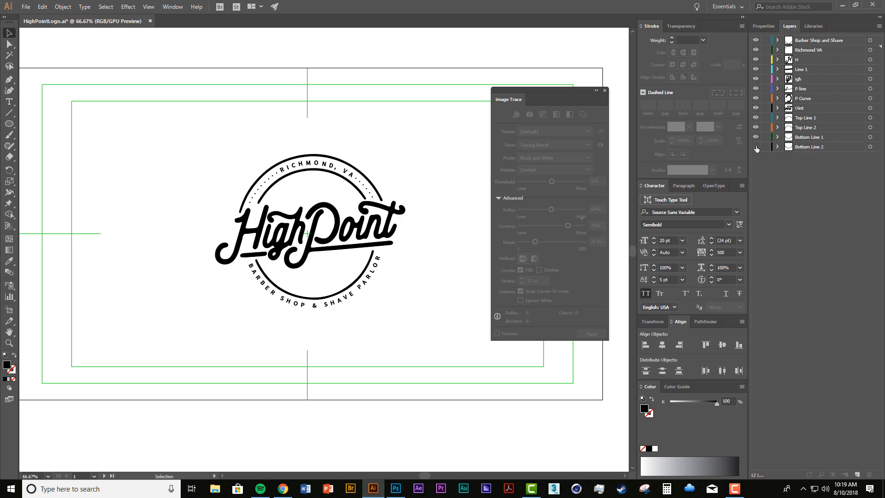
pyautogui.click(755, 147)
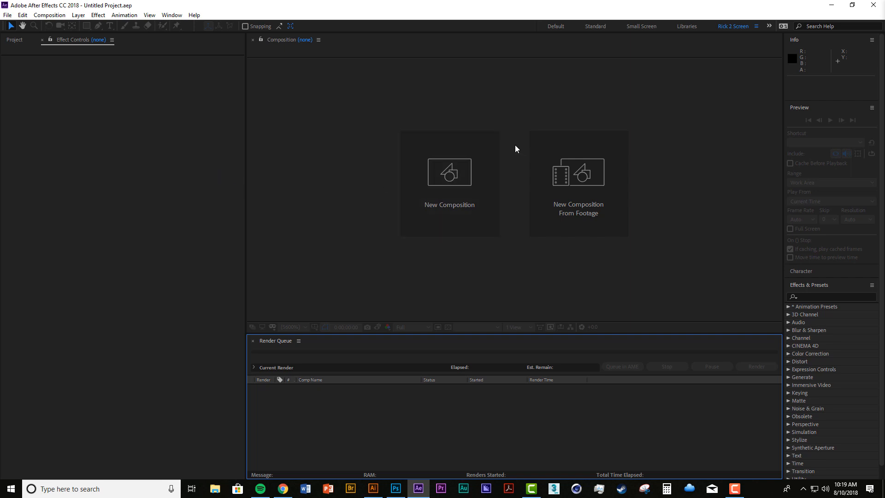
# Step: Switch to After Effects, narrow the Project and Effect Controls area, close the Start window and show the Project panel
pyautogui.moveTo(245, 286); pyautogui.dragTo(148, 271)
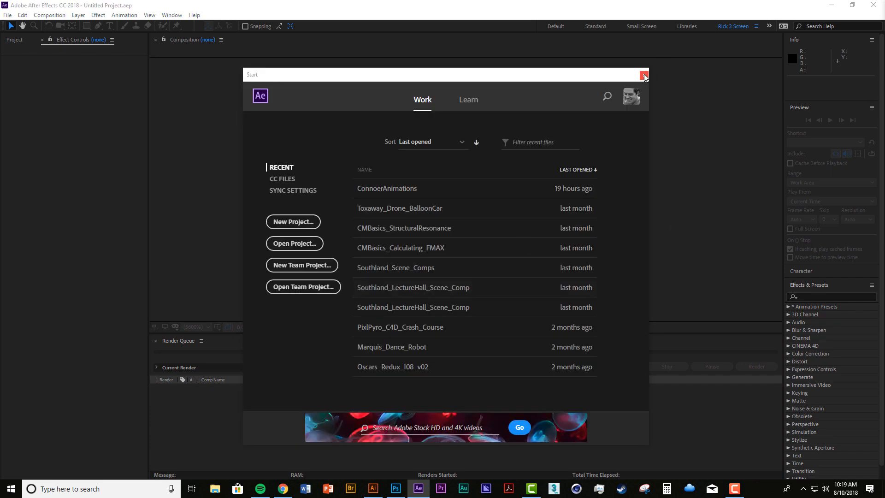
pyautogui.click(644, 75)
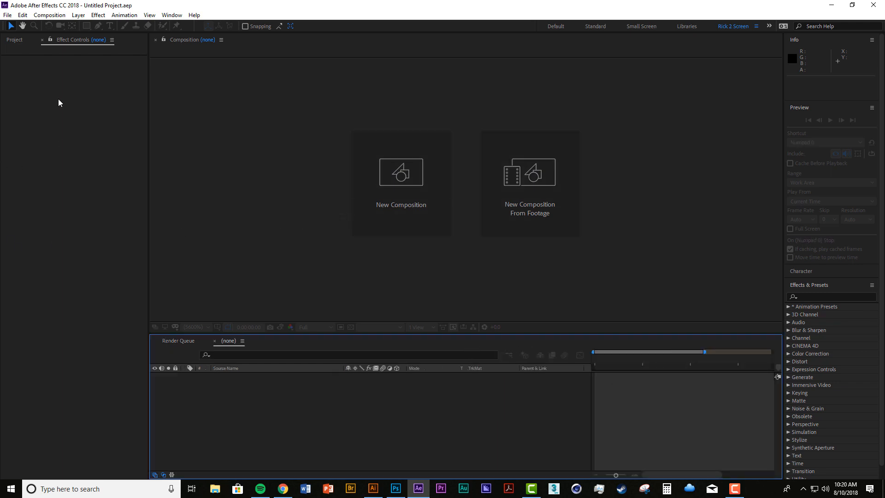
pyautogui.click(14, 39)
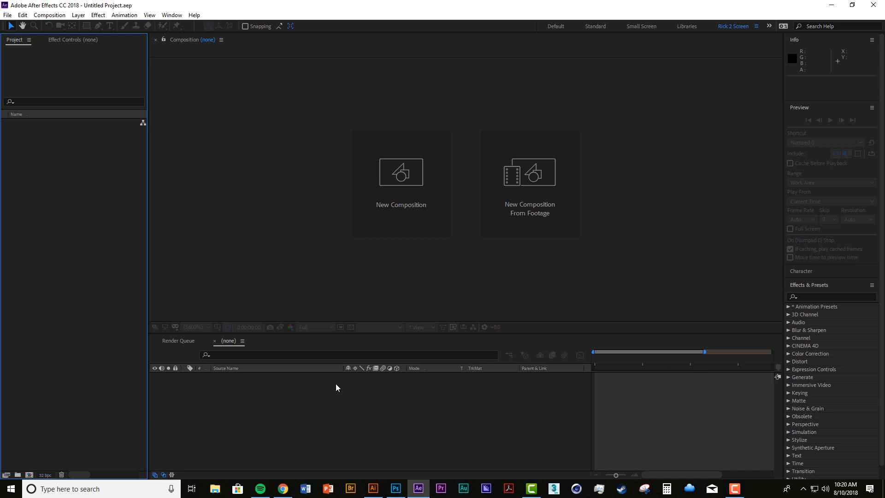
pyautogui.click(294, 364)
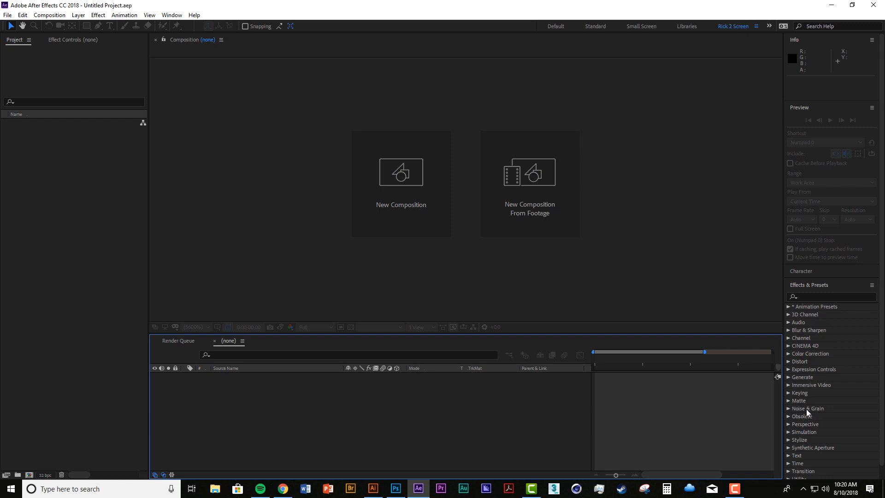
# Step: Examine the effect categories, the preview options and the character settings available in the workspace
pyautogui.scroll(-1, 817, 386)
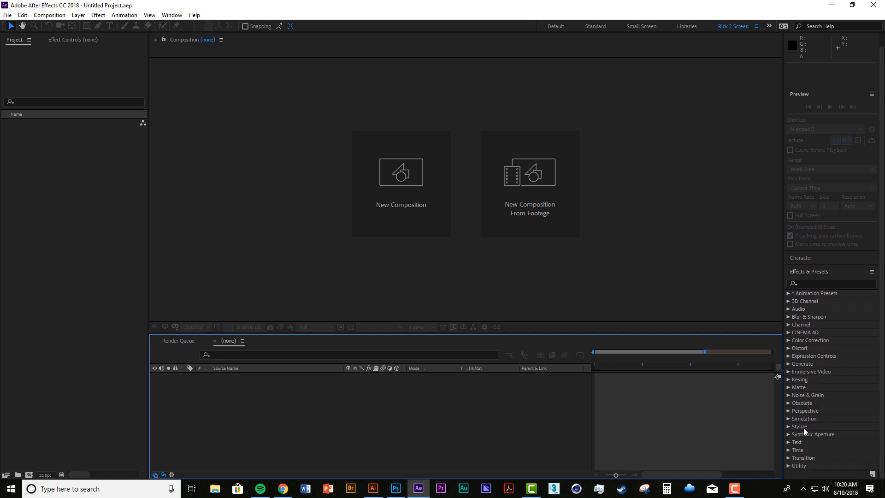
pyautogui.scroll(1, 818, 378)
pyautogui.click(814, 296)
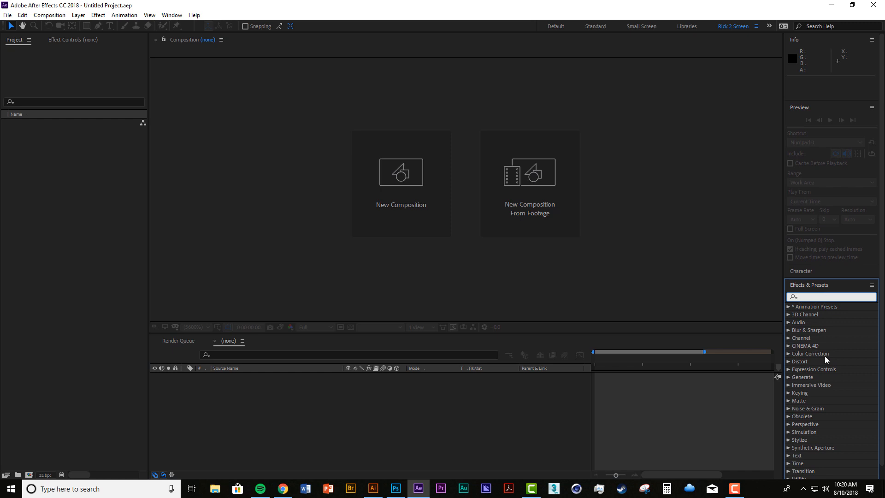
pyautogui.scroll(-1, 824, 355)
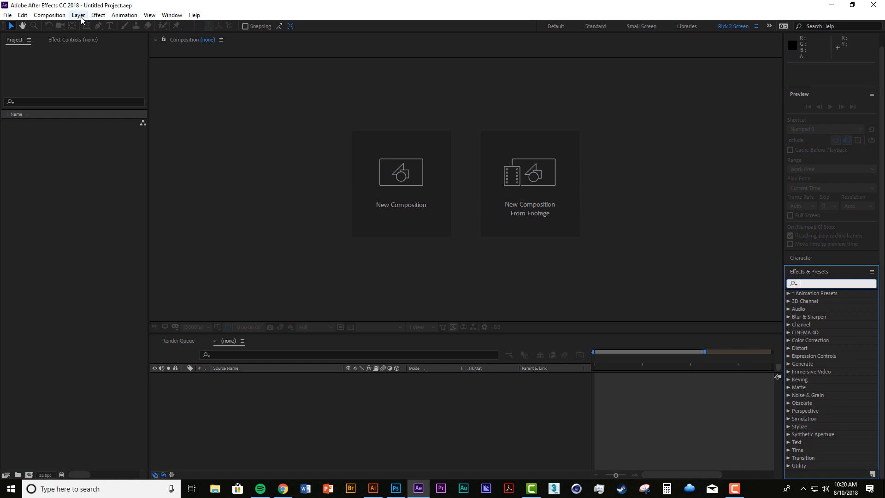
pyautogui.click(98, 15)
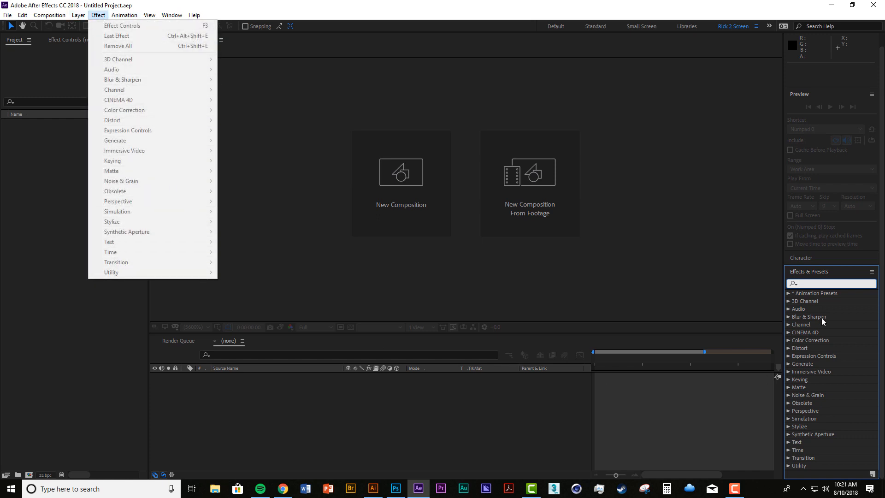
pyautogui.click(827, 258)
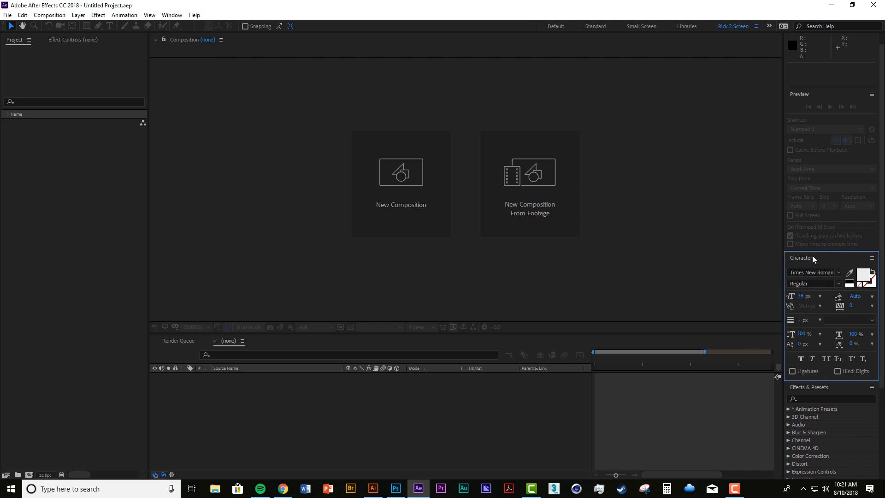
pyautogui.click(860, 224)
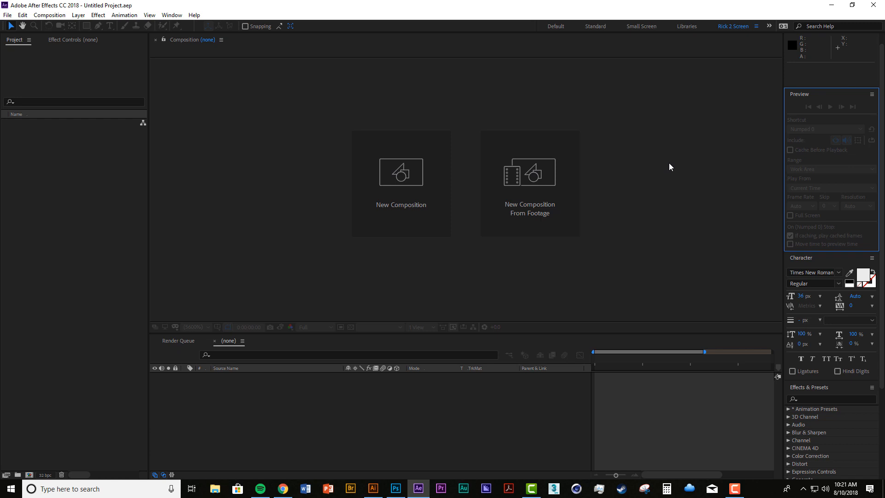
pyautogui.click(810, 260)
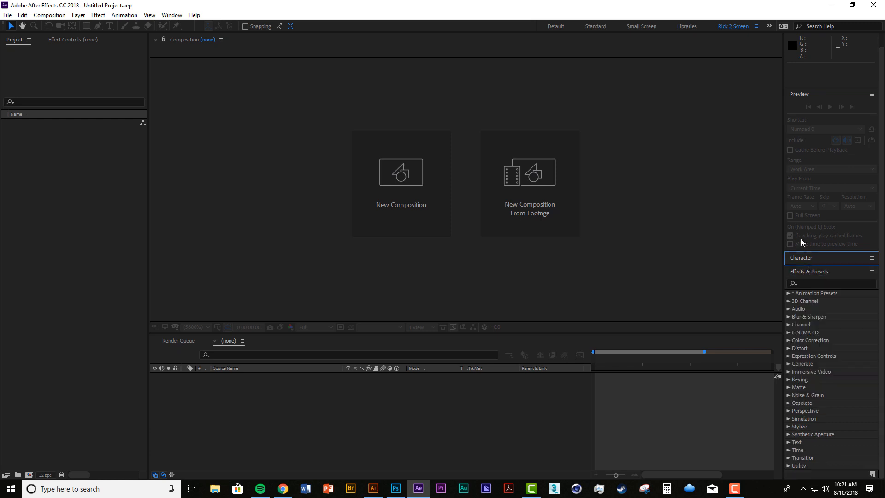
pyautogui.click(832, 272)
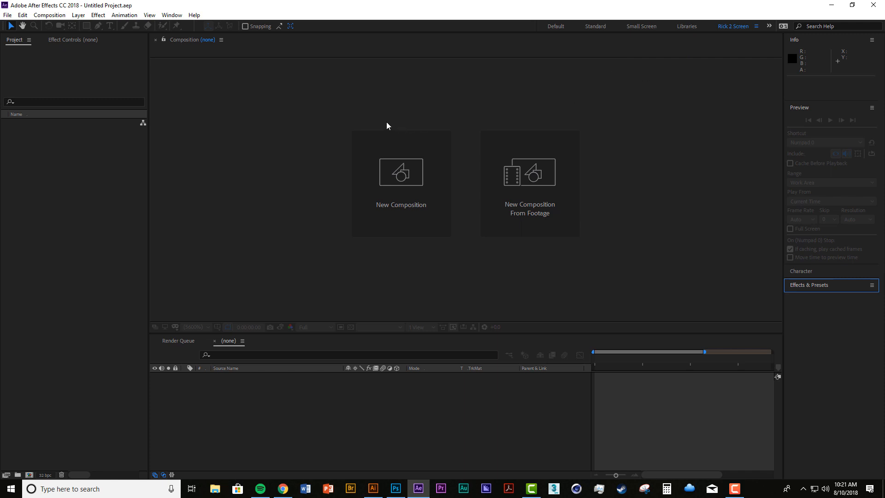
pyautogui.click(823, 286)
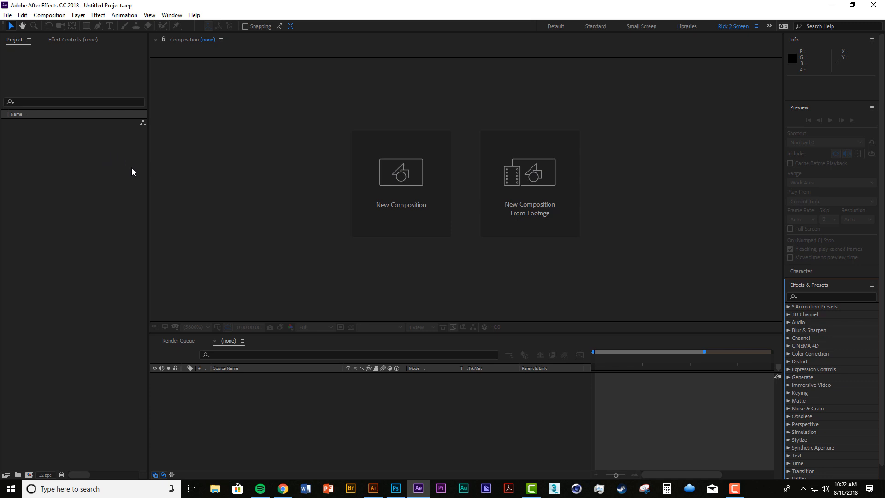
pyautogui.click(7, 15)
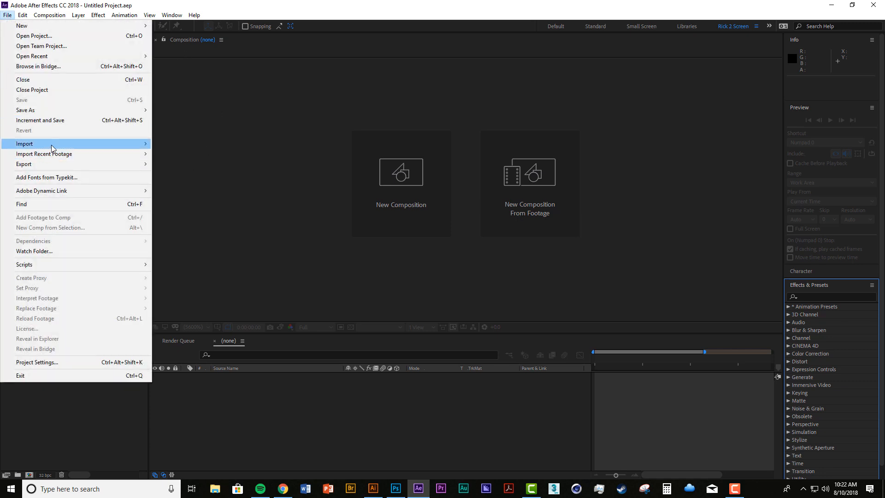
pyautogui.moveTo(109, 144)
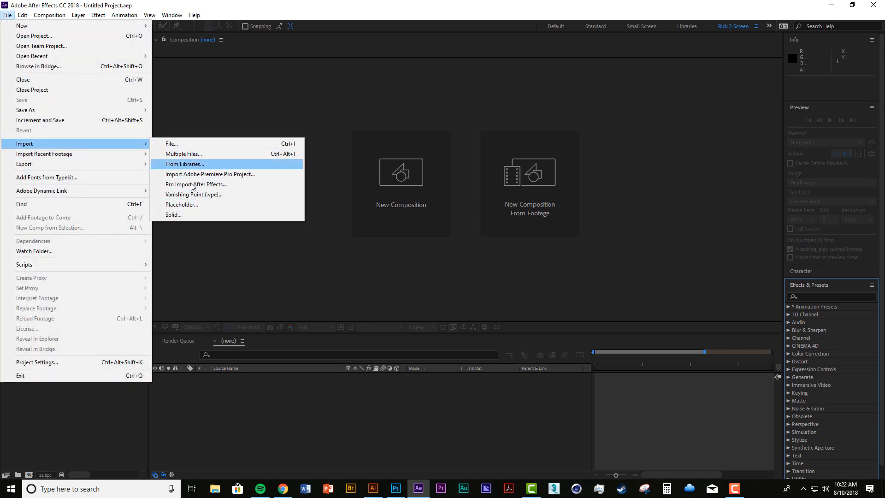
pyautogui.click(208, 268)
pyautogui.click(68, 177)
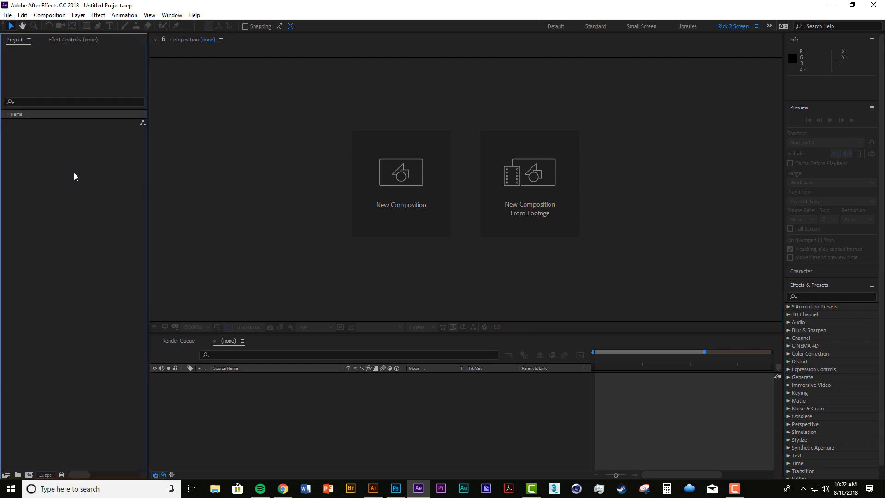
# Step: Import HighPointLogo.ai from the desktop folder AE_Bootcamp > Class 1 - Logo Reveal with the import kind Footage
pyautogui.doubleClick(65, 207)
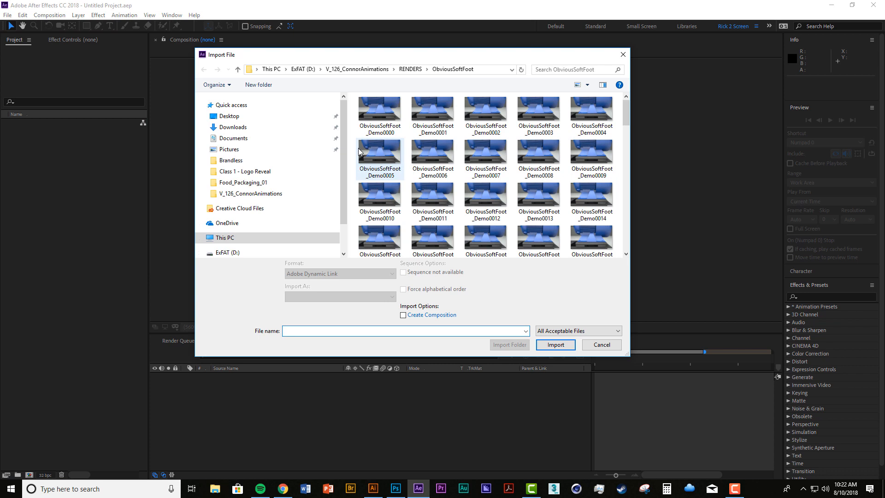
pyautogui.click(282, 118)
pyautogui.doubleClick(396, 112)
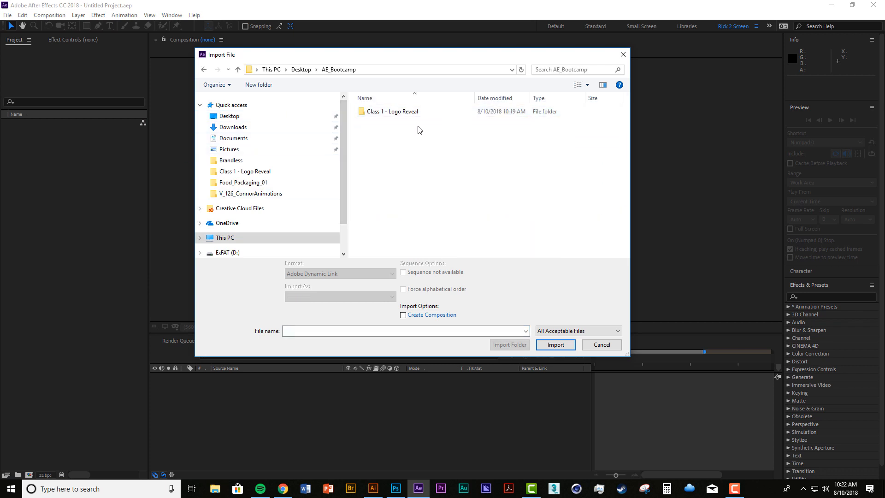
pyautogui.doubleClick(406, 113)
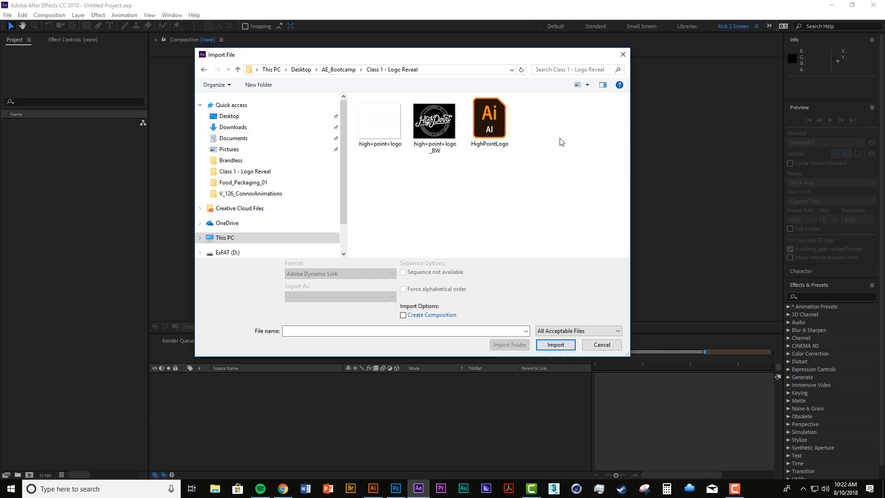
pyautogui.click(491, 119)
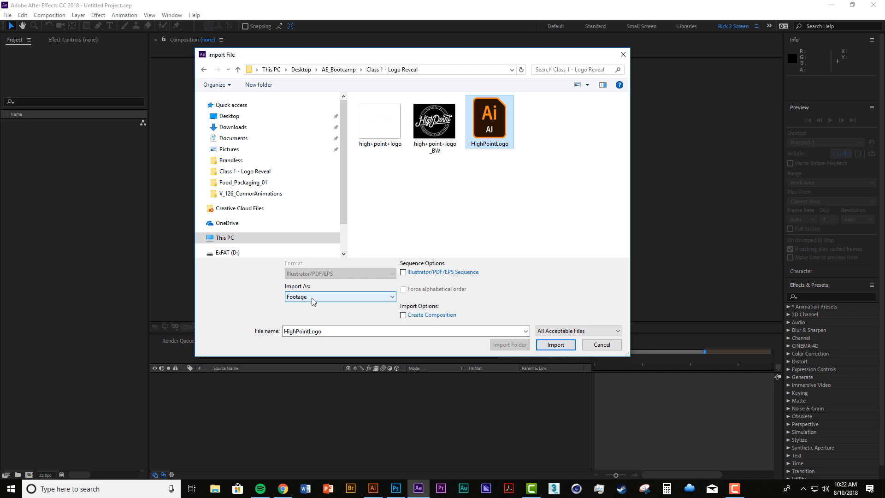
pyautogui.click(555, 345)
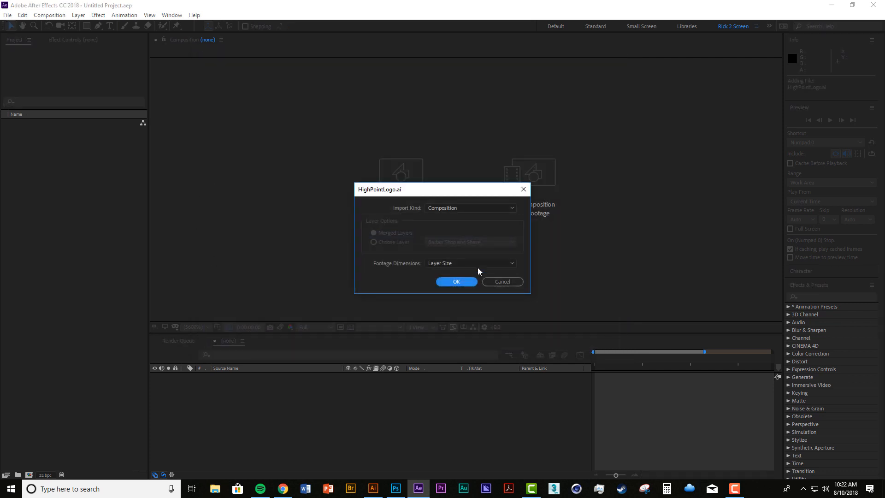
pyautogui.click(467, 206)
pyautogui.click(465, 214)
pyautogui.click(457, 281)
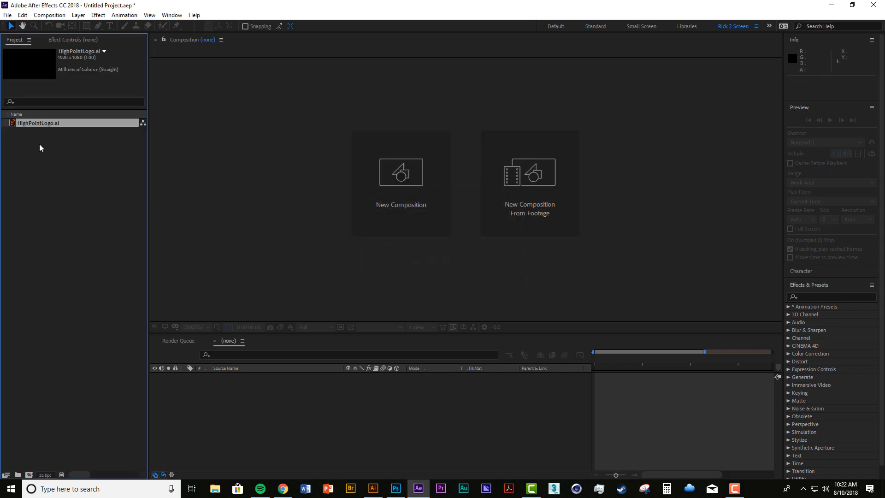
# Step: View the imported logo footage against the transparency grid and delete it from the project
pyautogui.doubleClick(13, 124)
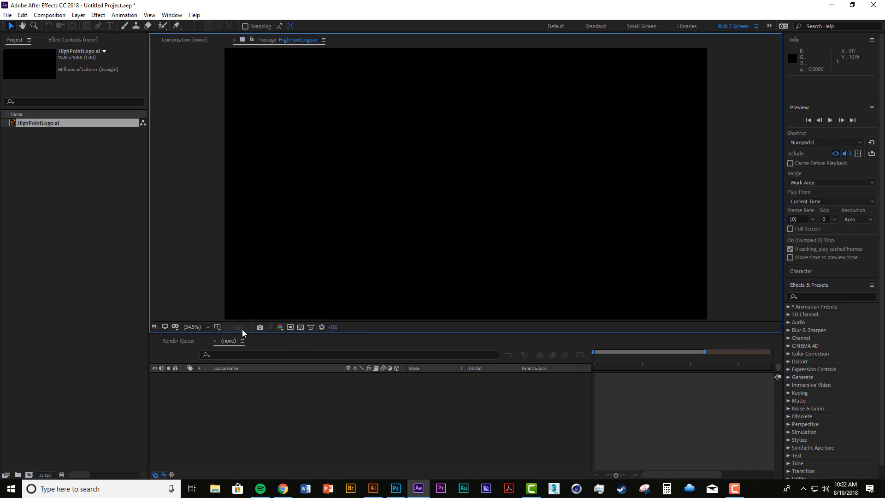
pyautogui.click(301, 327)
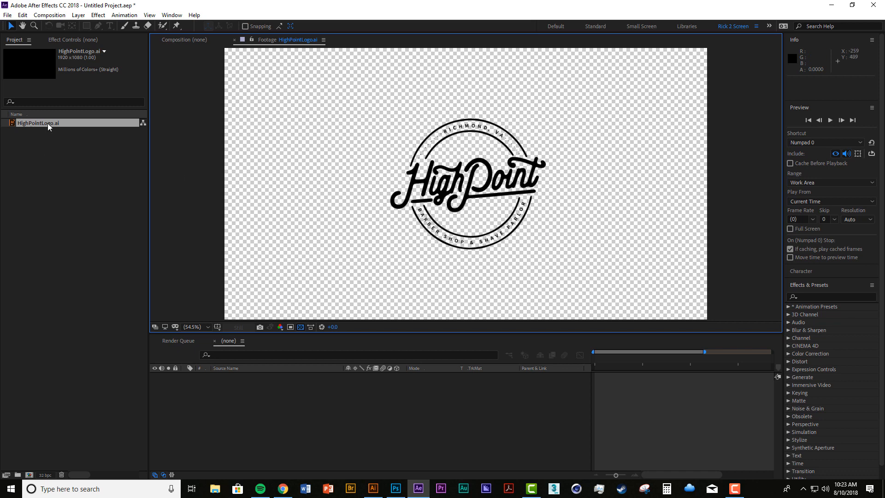
pyautogui.press('Delete')
# Step: Import HighPointLogo from the Class 1 - Logo Reveal folder with the import kind Composition - Retain Layer Sizes
pyautogui.doubleClick(53, 140)
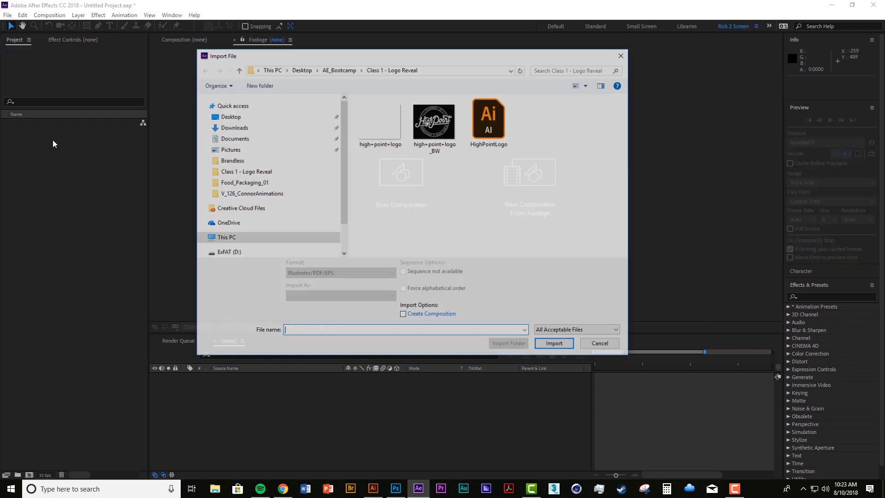
pyautogui.click(488, 119)
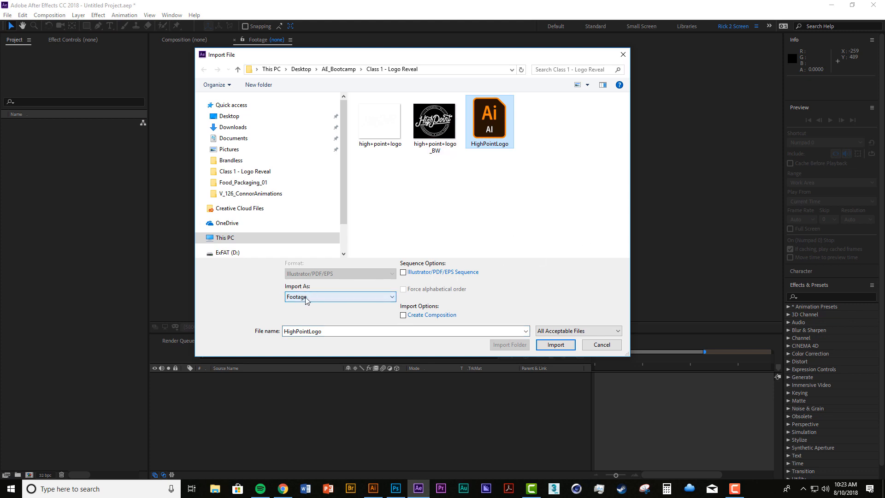
pyautogui.click(321, 297)
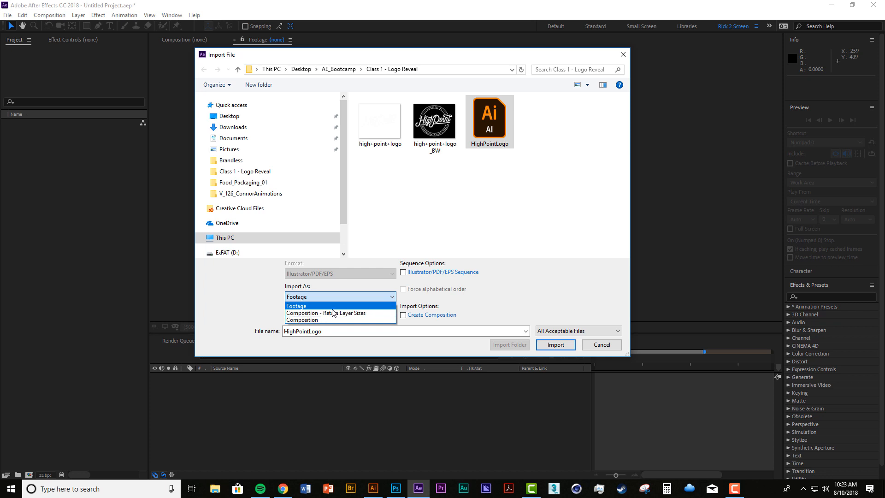
pyautogui.click(368, 312)
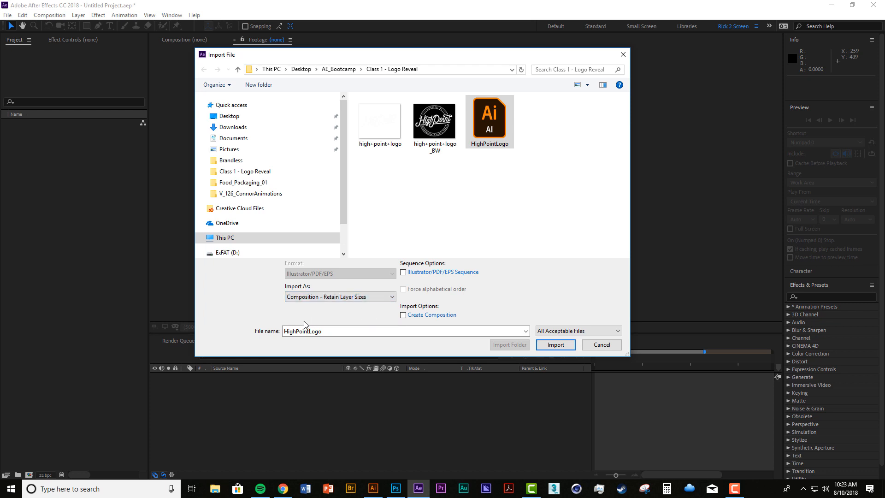
pyautogui.click(403, 316)
pyautogui.click(552, 346)
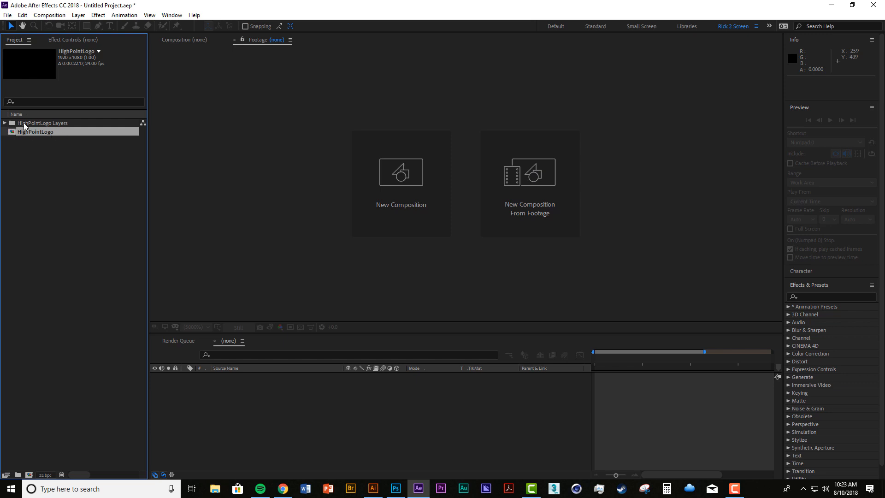
# Step: Expand the HighPointLogo Layers folder and look through the individual Illustrator layers it contains
pyautogui.click(5, 123)
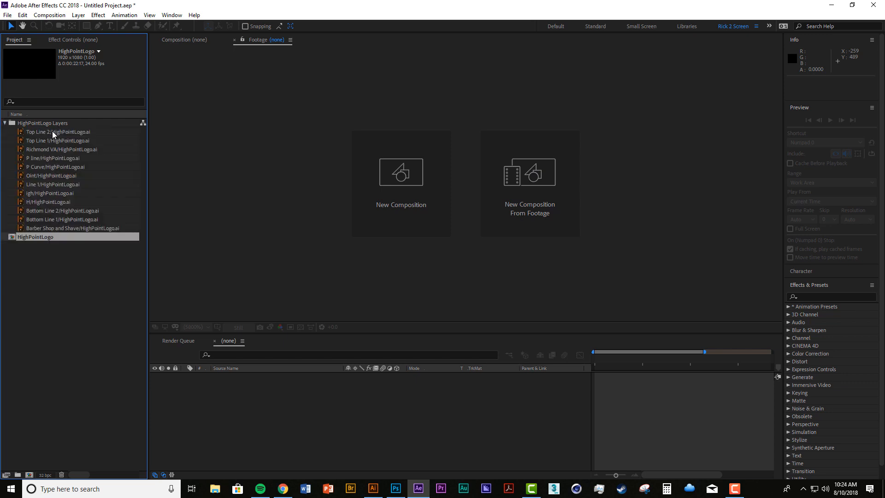
pyautogui.click(51, 211)
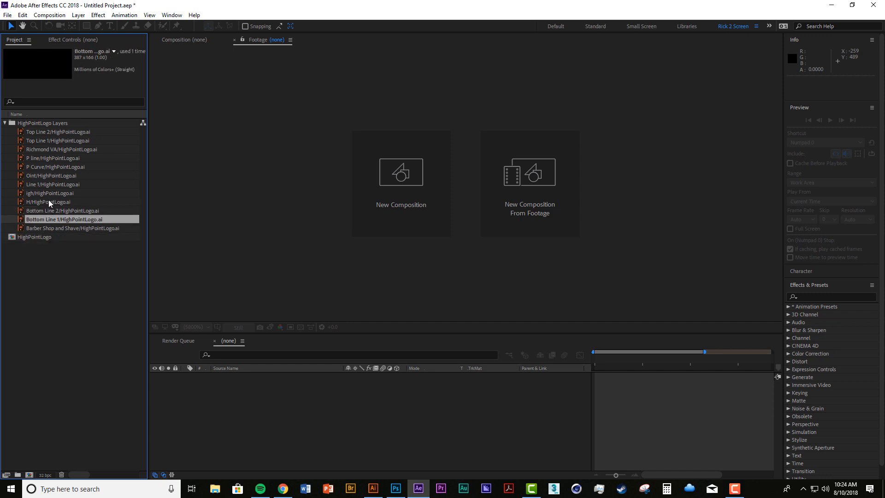
pyautogui.click(49, 201)
pyautogui.click(51, 193)
pyautogui.click(53, 185)
pyautogui.click(58, 176)
pyautogui.click(59, 167)
pyautogui.click(61, 158)
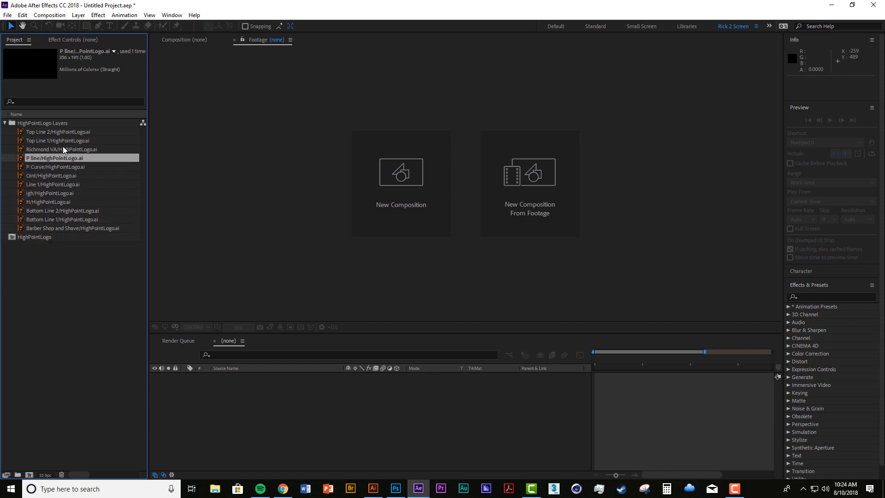
pyautogui.click(58, 149)
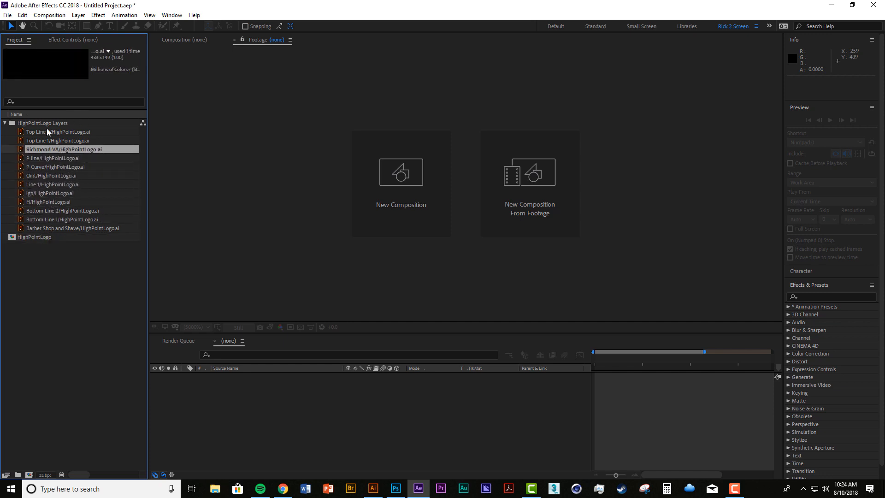
# Step: Open the HighPointLogo composition, making its timeline area taller and the layer columns narrower to widen the time ruler
pyautogui.click(22, 237)
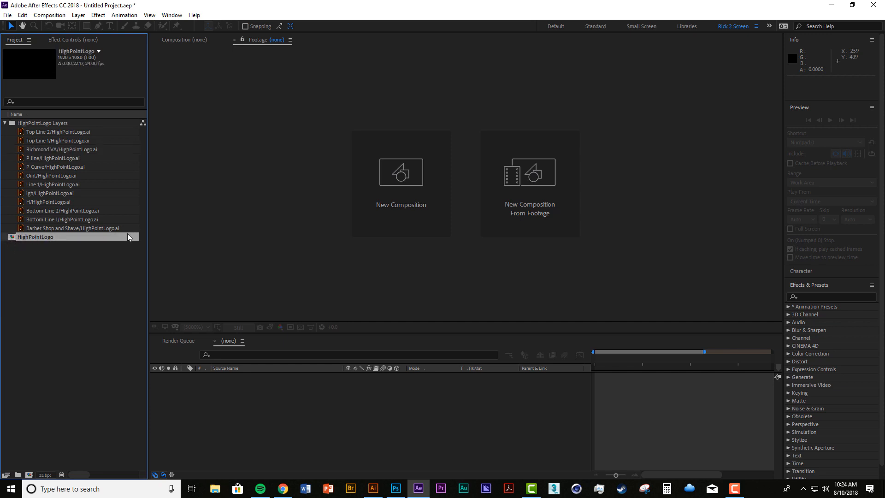
pyautogui.doubleClick(12, 238)
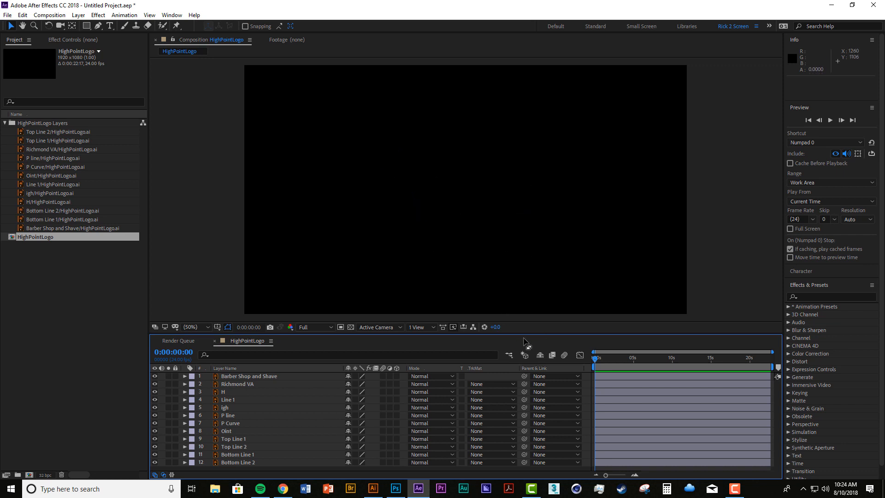
pyautogui.moveTo(523, 337); pyautogui.dragTo(517, 322)
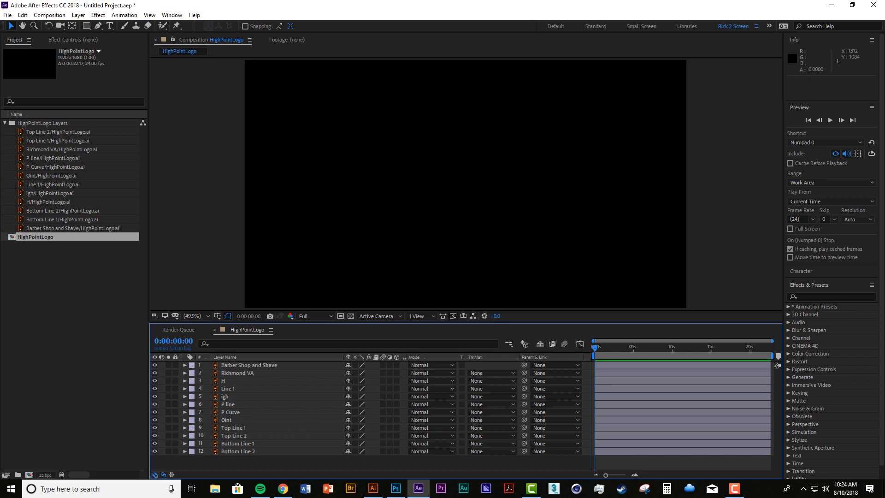
pyautogui.moveTo(343, 357); pyautogui.dragTo(291, 359)
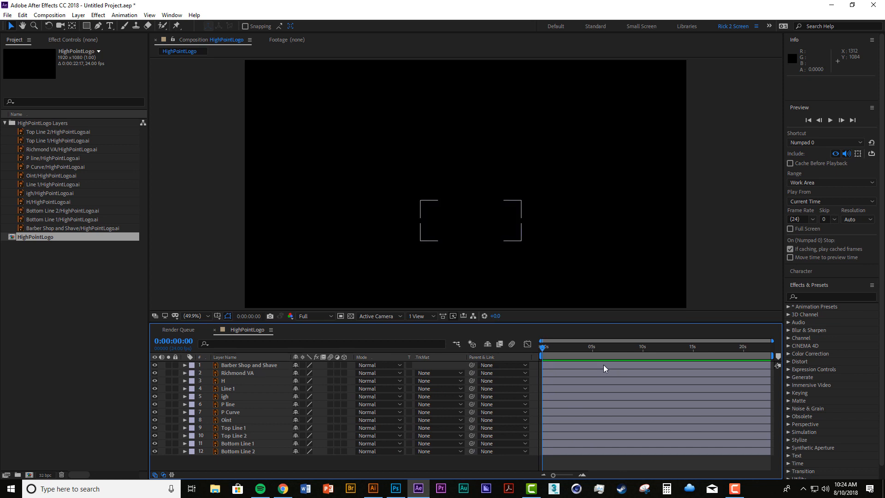
pyautogui.moveTo(530, 360); pyautogui.dragTo(520, 360)
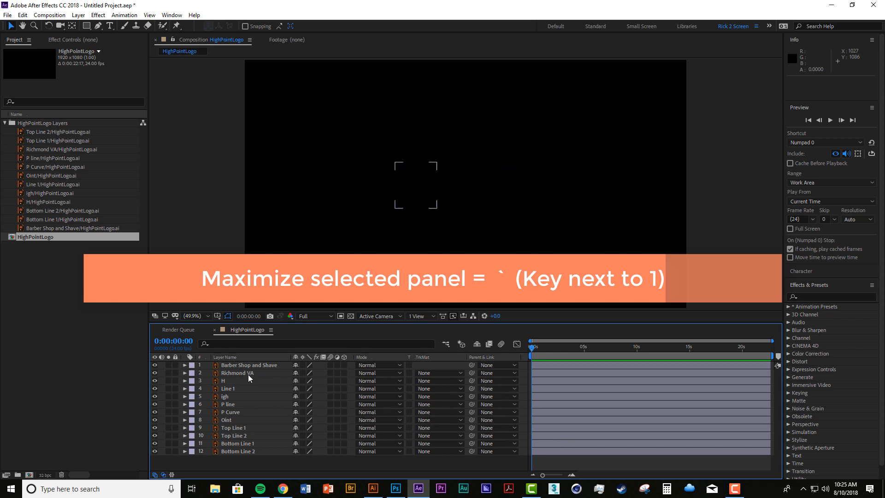
# Step: Maximize and restore the Timeline, Composition, Project and Effects & Presets panels in turn
pyautogui.press('`')
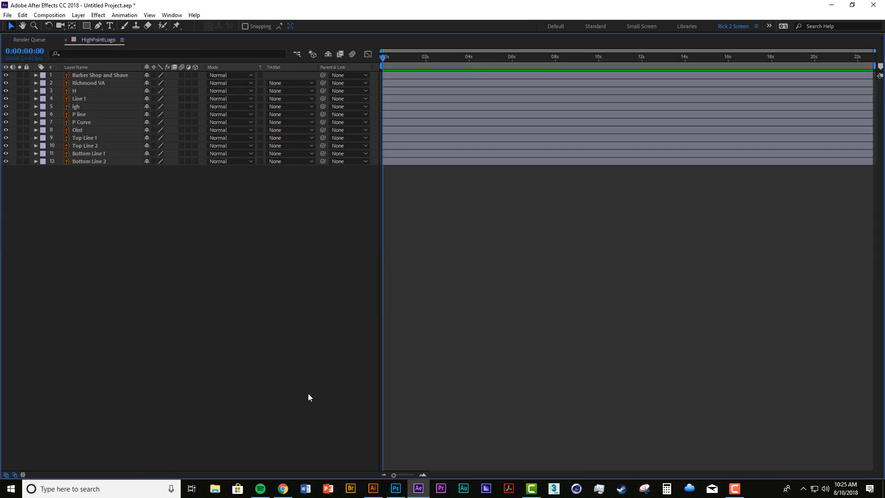
pyautogui.press('`')
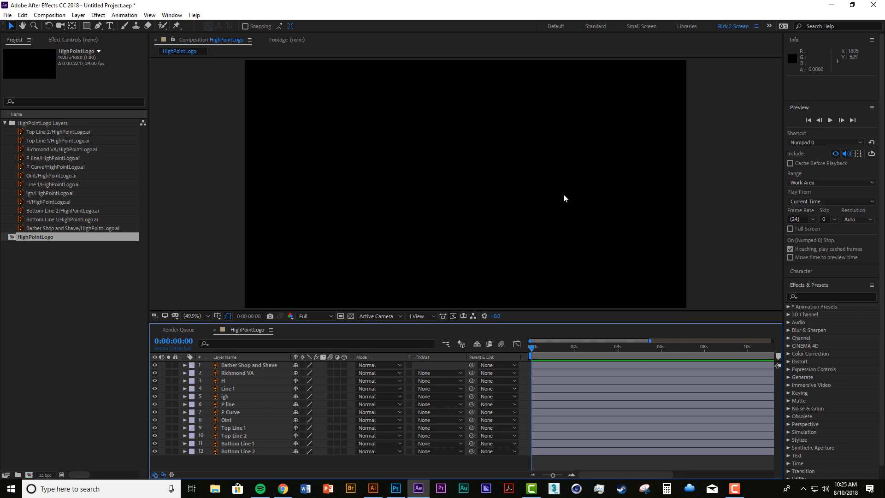
pyautogui.press('`')
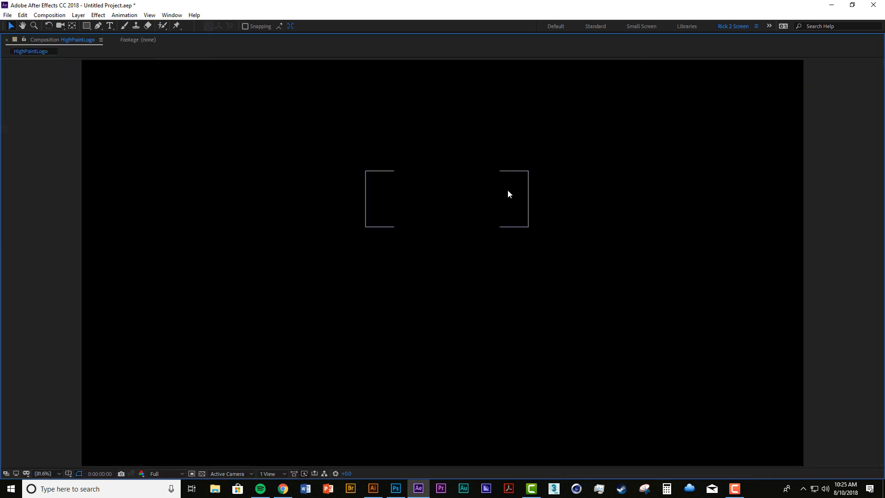
pyautogui.press('`')
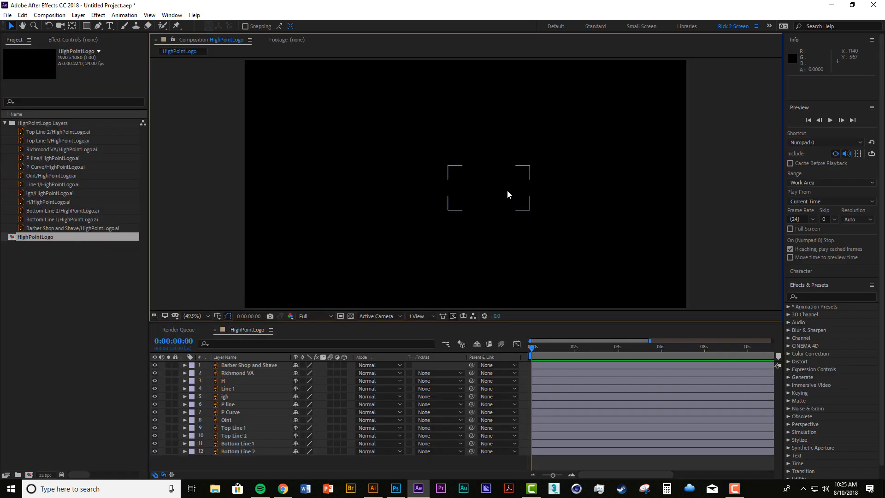
pyautogui.press('`')
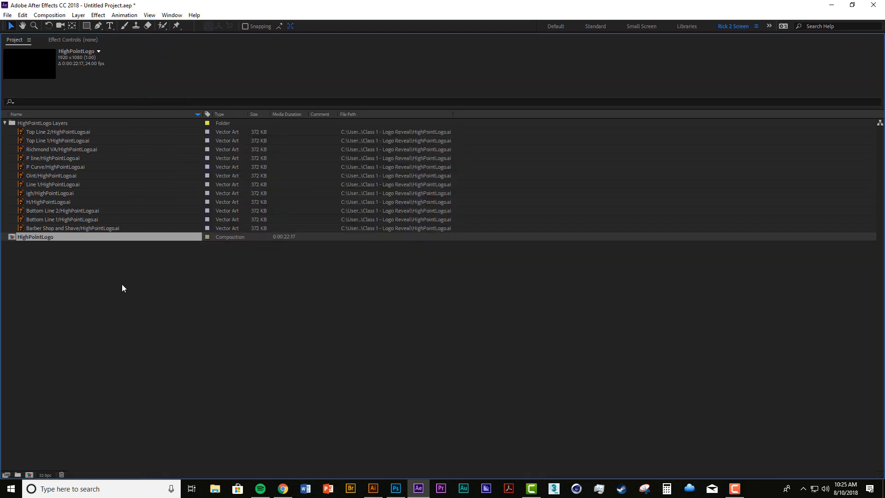
pyautogui.press('`')
pyautogui.press('`')
pyautogui.press('`')
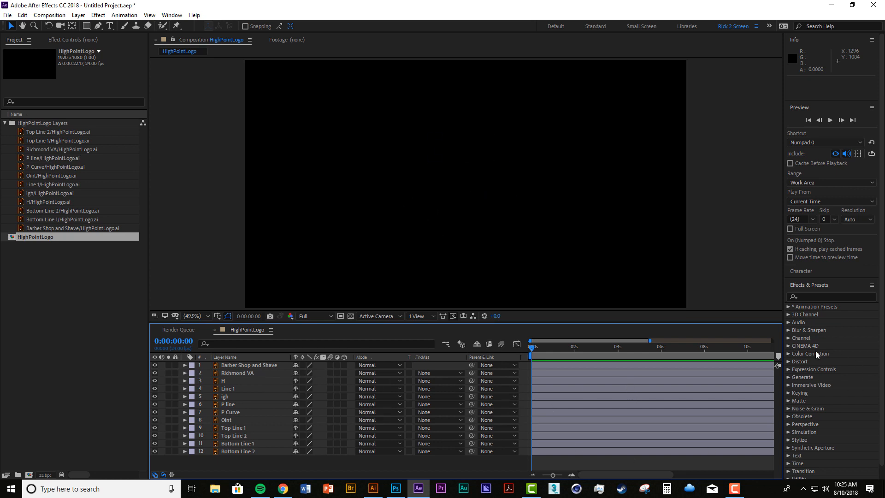
pyautogui.press('`')
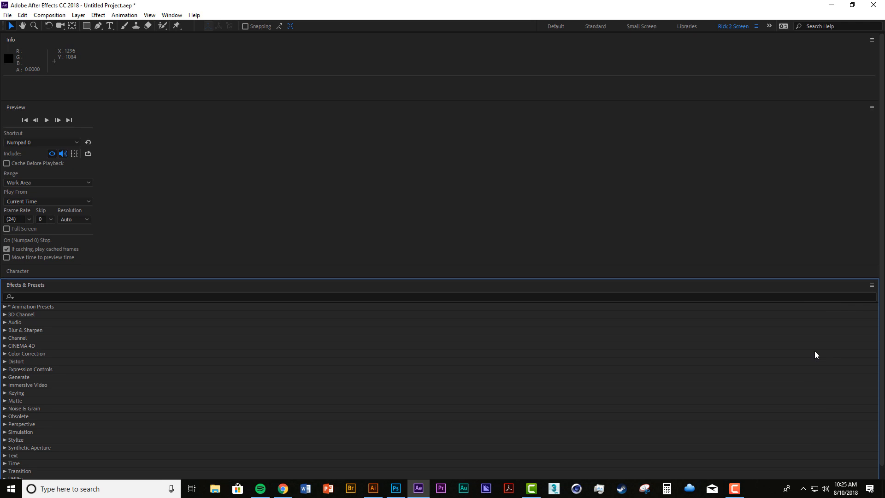
pyautogui.press('`')
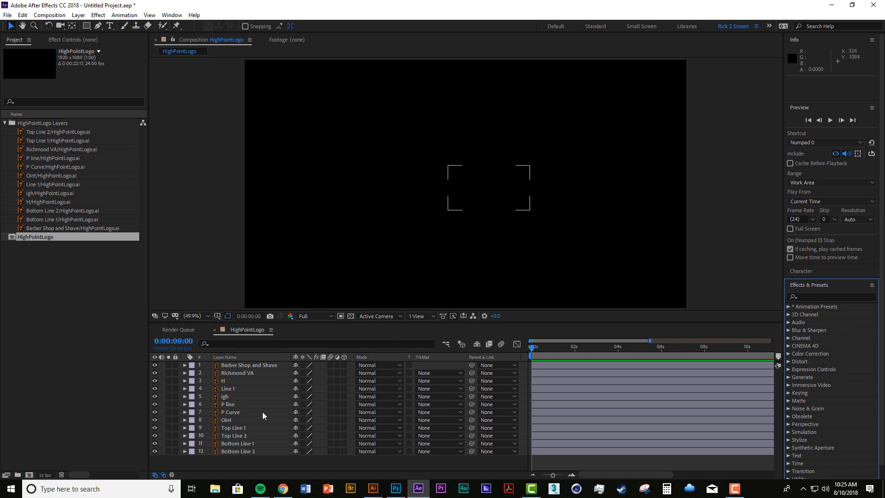
# Step: Maximize the timeline and examine the Transform properties of the Richmond VA, H and Line 1 layers, collapsing them again
pyautogui.press('`')
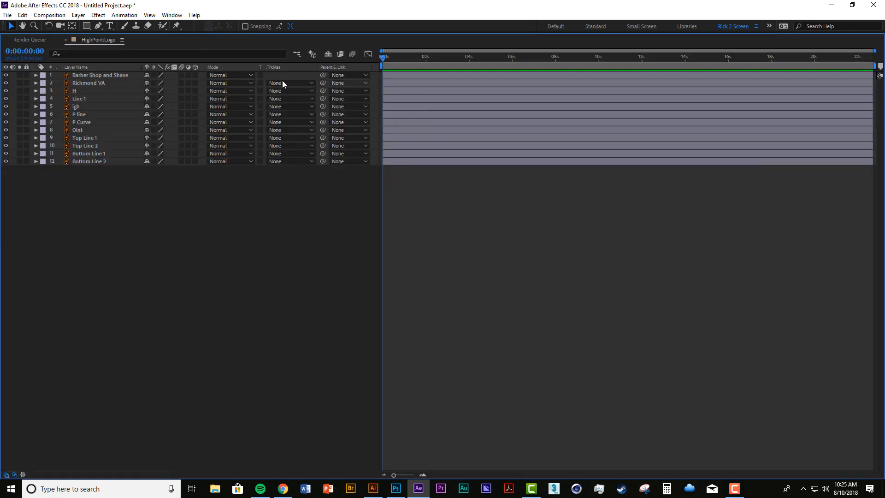
pyautogui.click(36, 83)
pyautogui.click(36, 99)
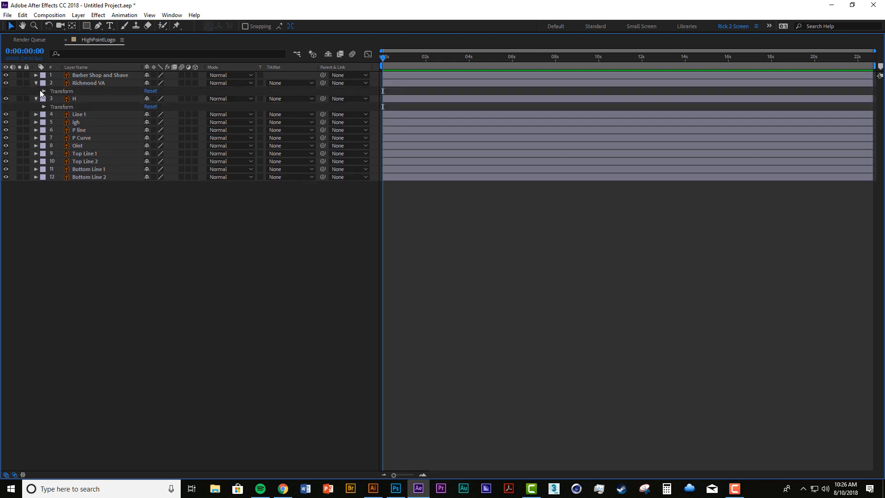
pyautogui.click(43, 91)
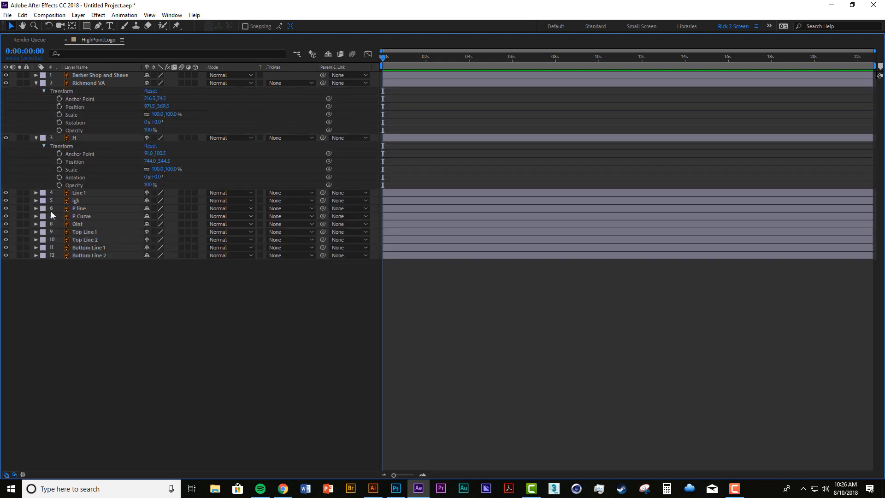
pyautogui.click(36, 192)
pyautogui.click(44, 200)
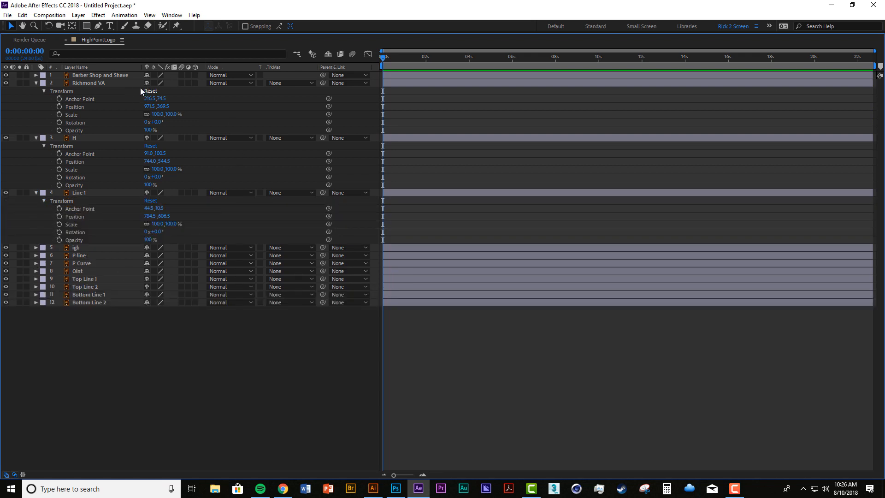
pyautogui.click(36, 83)
pyautogui.click(35, 91)
pyautogui.click(37, 99)
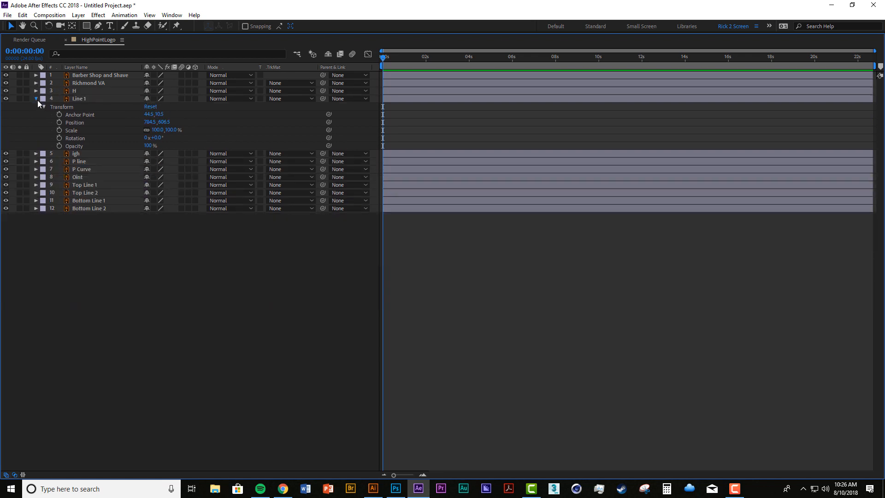
# Step: Restore the full panel layout and turn on the transparency grid for the HighPointLogo composition
pyautogui.press('`')
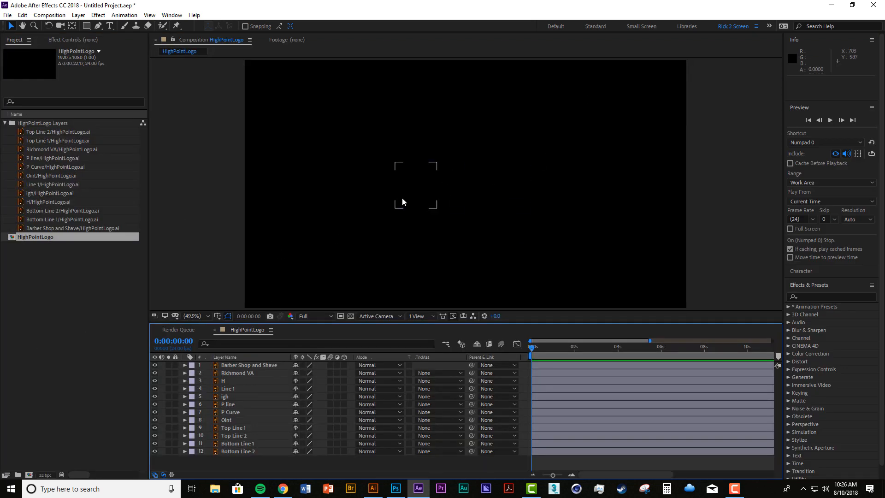
pyautogui.click(351, 316)
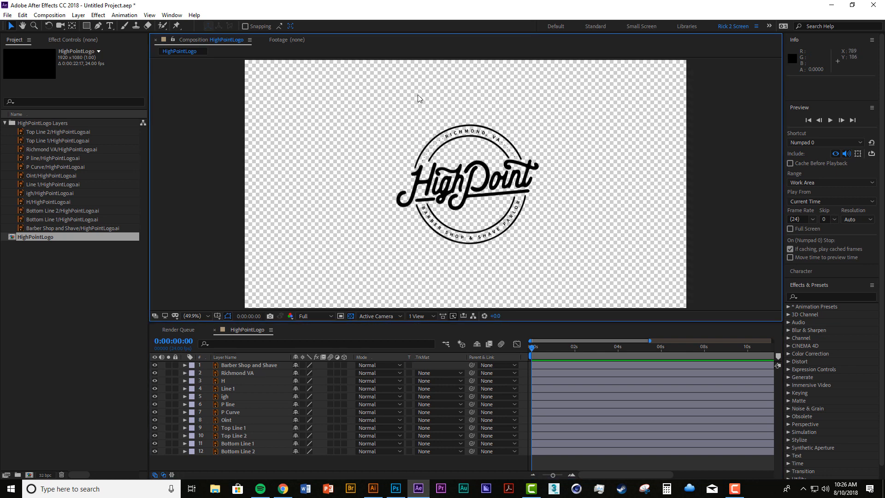
# Step: Check the separate logo parts by hiding all twelve layers one after another and showing them all again
pyautogui.click(155, 365)
pyautogui.click(155, 372)
pyautogui.click(155, 389)
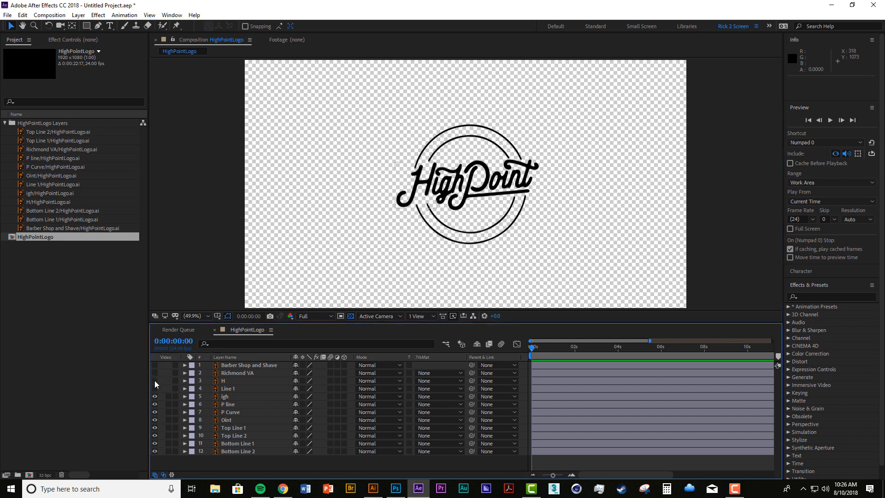
pyautogui.click(155, 381)
pyautogui.click(155, 396)
pyautogui.click(154, 404)
pyautogui.click(155, 412)
pyautogui.click(155, 419)
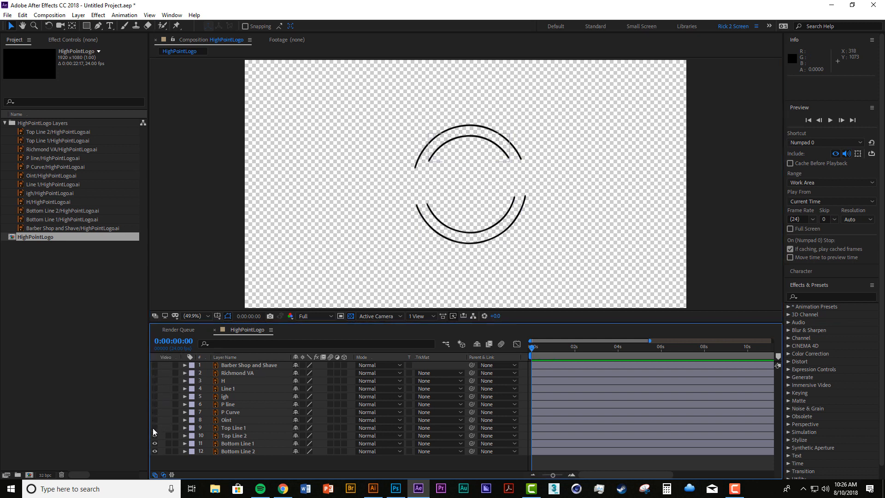
pyautogui.click(155, 427)
pyautogui.click(155, 436)
pyautogui.click(155, 443)
pyautogui.click(155, 451)
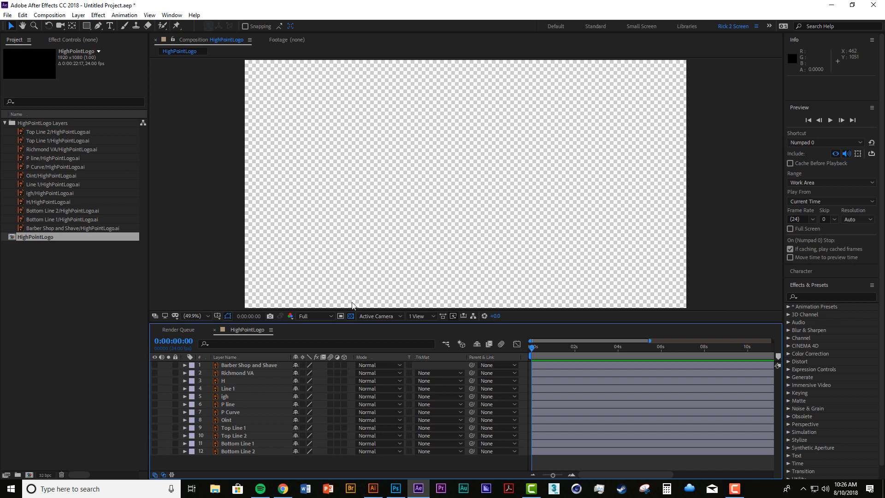
pyautogui.moveTo(155, 451); pyautogui.dragTo(156, 365)
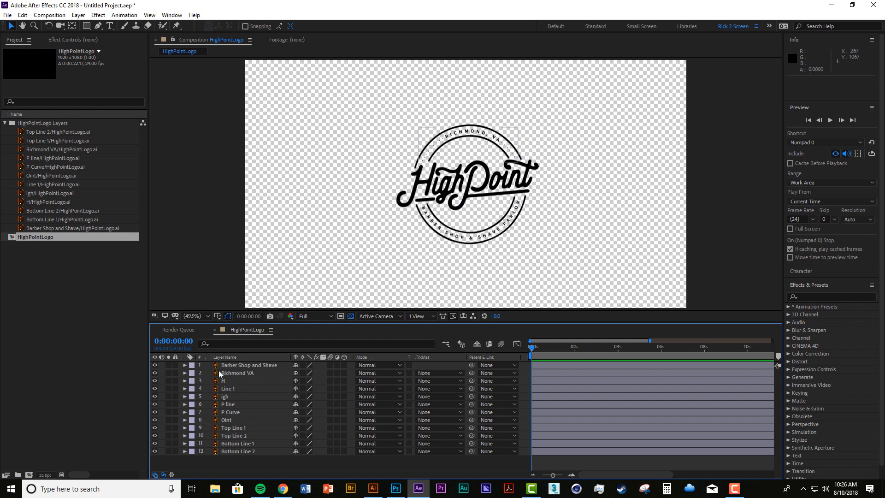
# Step: Examine the Transform properties of the Barber Shop and Shave layer and collapse the layer again
pyautogui.click(184, 365)
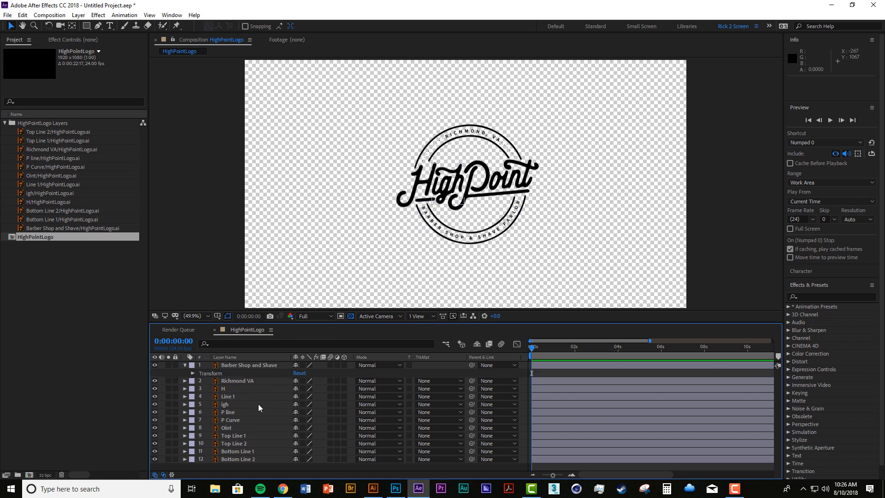
pyautogui.click(192, 372)
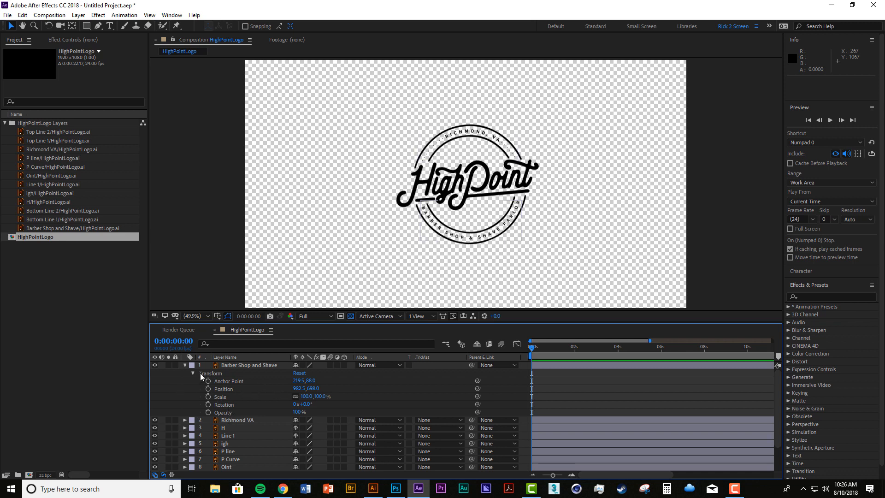
pyautogui.click(185, 365)
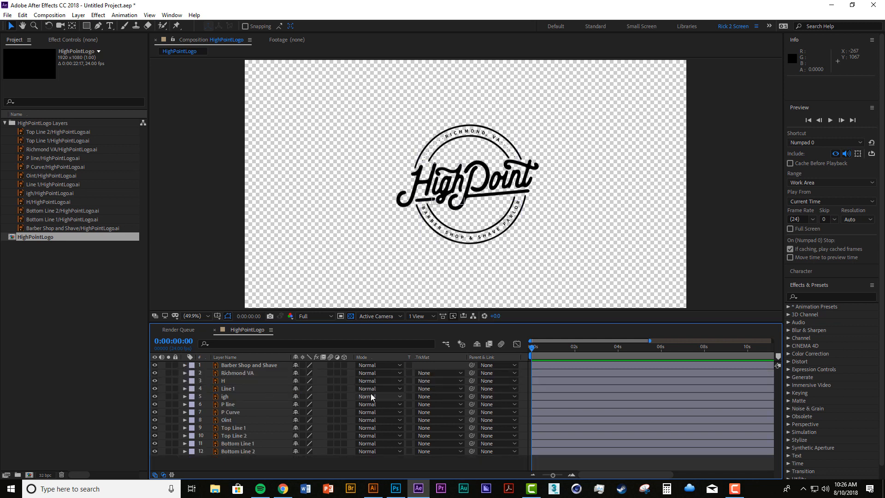